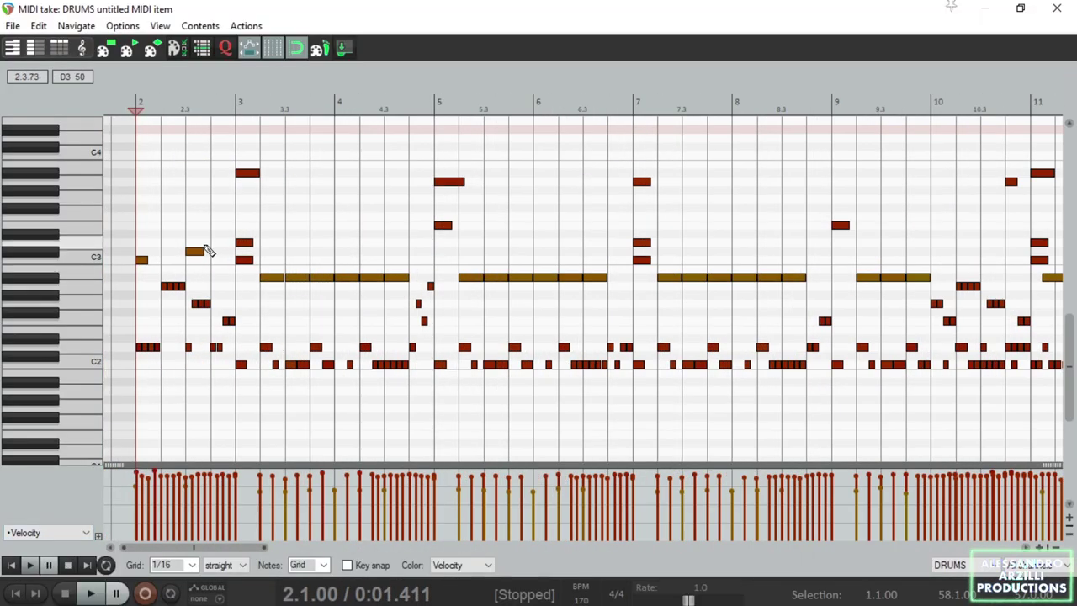
Play and stop the drum pattern, then select the time range 3.2.00 to 4.2.00.
{"action": "key", "text": "space"}
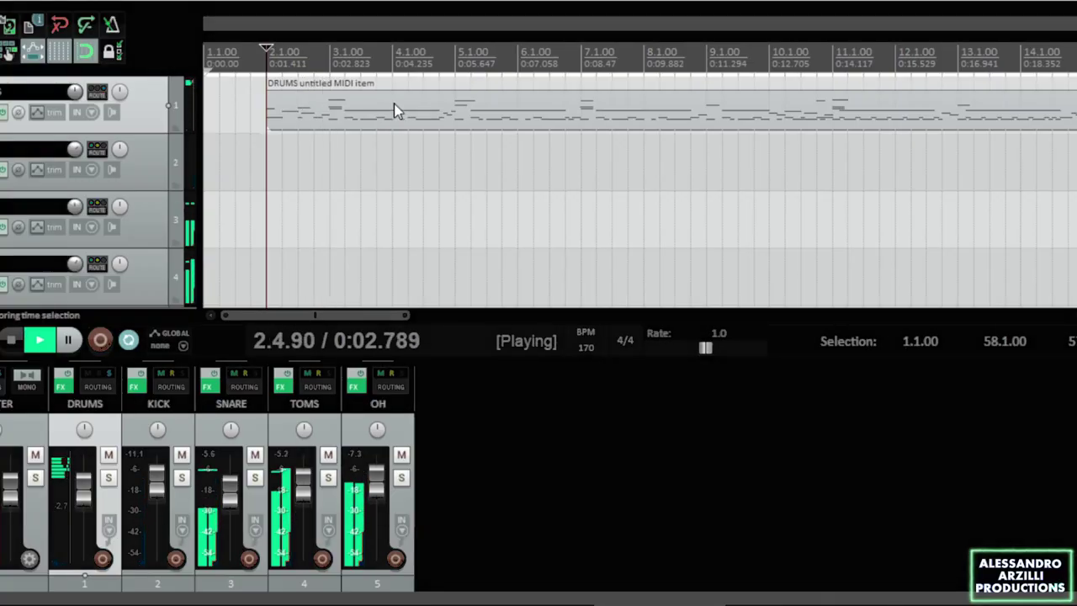
{"action": "key", "text": "space"}
{"action": "left_click_drag", "start_coordinate": [345, 71], "coordinate": [411, 76]}
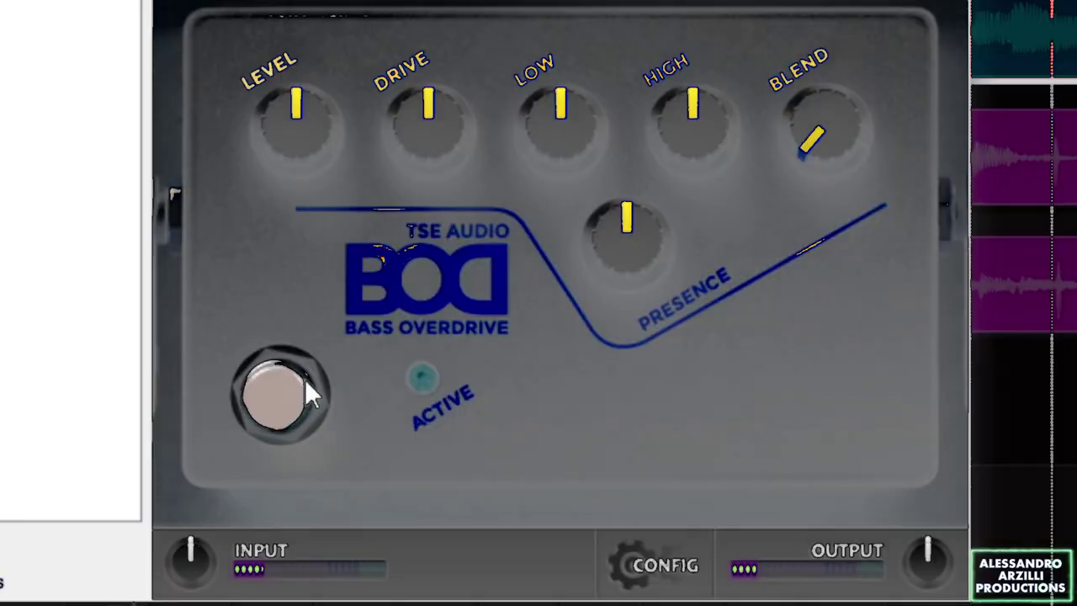
Toggle the bass overdrive effect on and off a few times, leaving it off.
{"action": "left_click", "coordinate": [278, 394]}
{"action": "left_click", "coordinate": [277, 394]}
{"action": "left_click", "coordinate": [278, 394]}
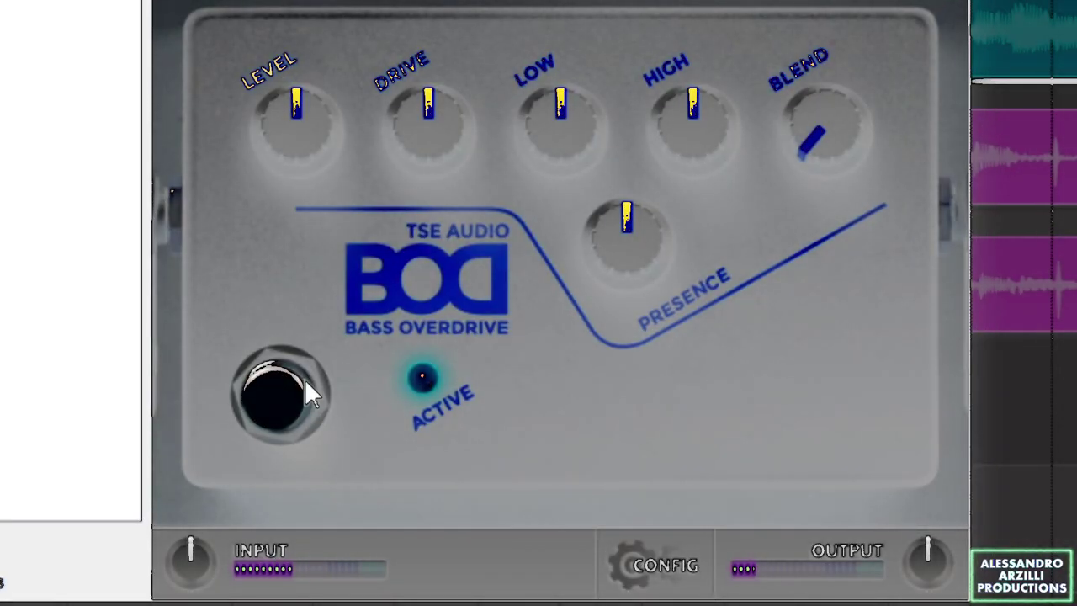
{"action": "left_click", "coordinate": [305, 379]}
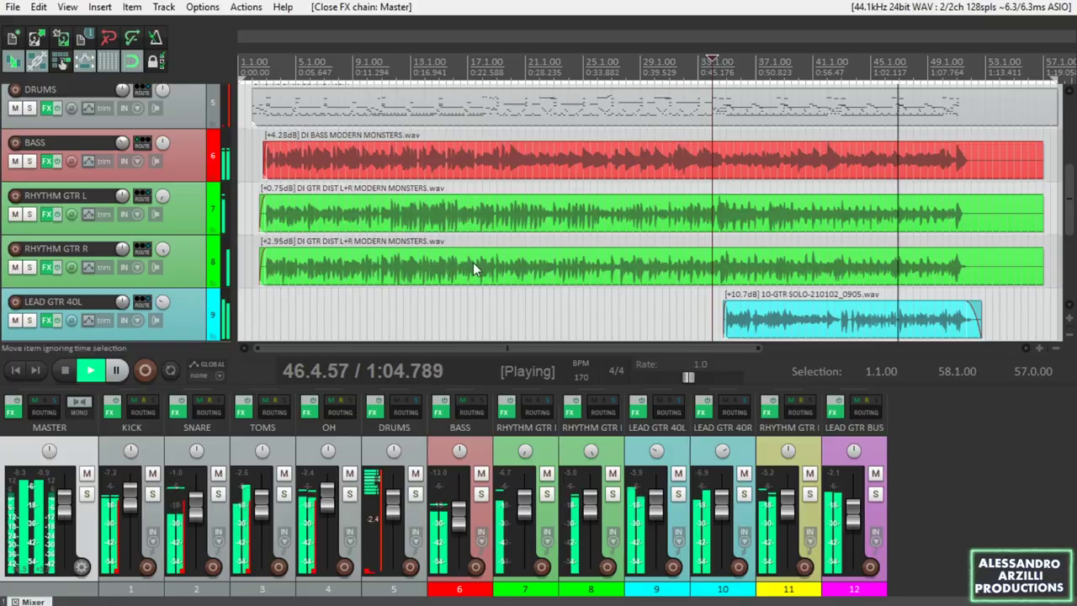
Stop, return the play position to bar 1 and play the whole mix.
{"action": "key", "text": "space"}
{"action": "left_click", "coordinate": [15, 371]}
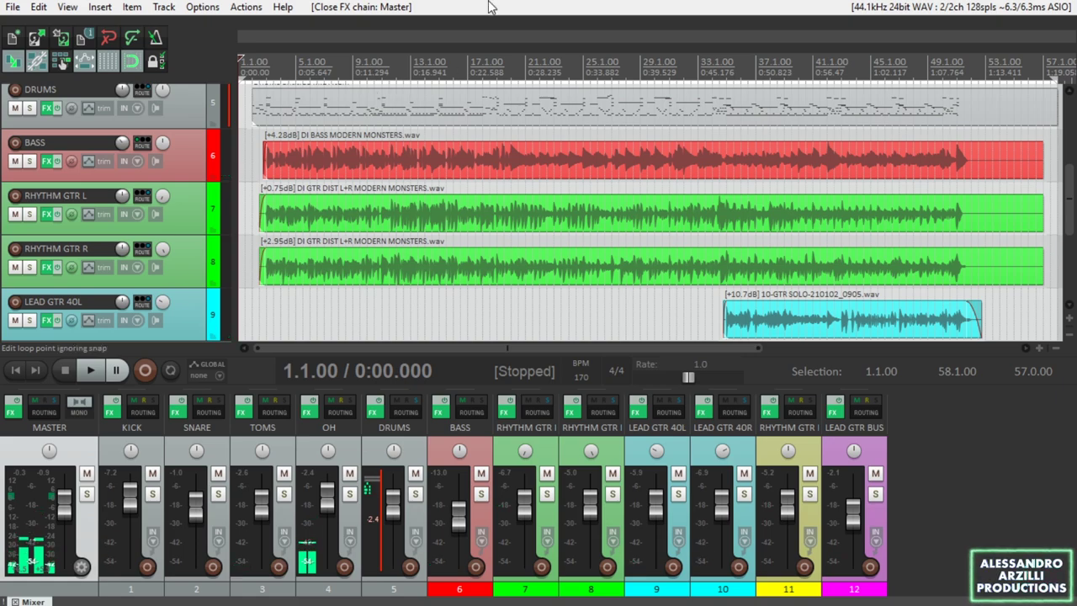
{"action": "key", "text": "space"}
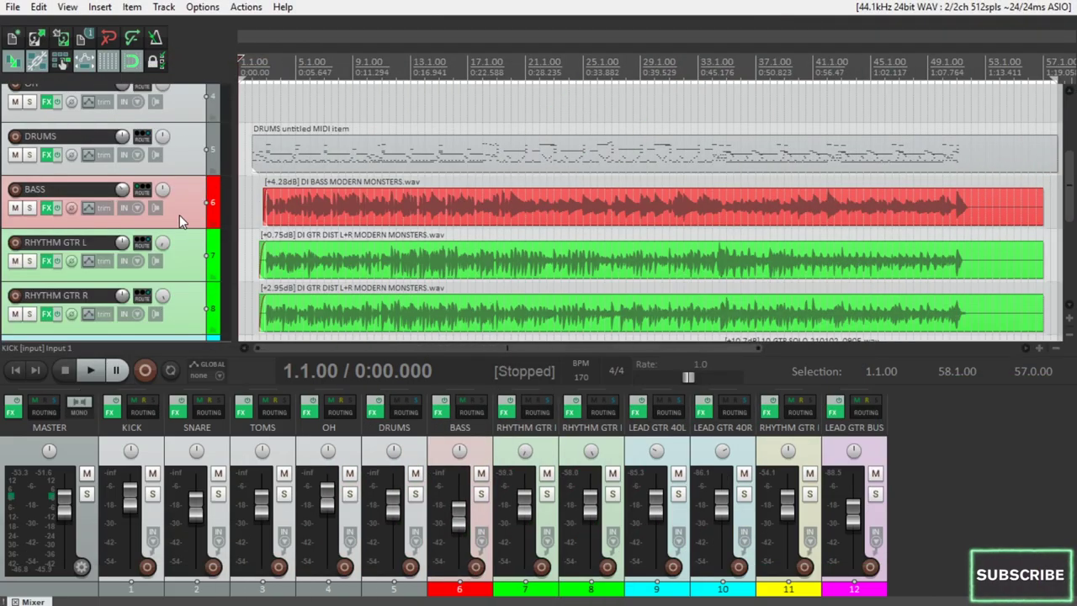
Select every track in the project and delete them all.
{"action": "right_click", "coordinate": [180, 214]}
{"action": "key", "text": "Escape"}
{"action": "key", "text": "Delete"}
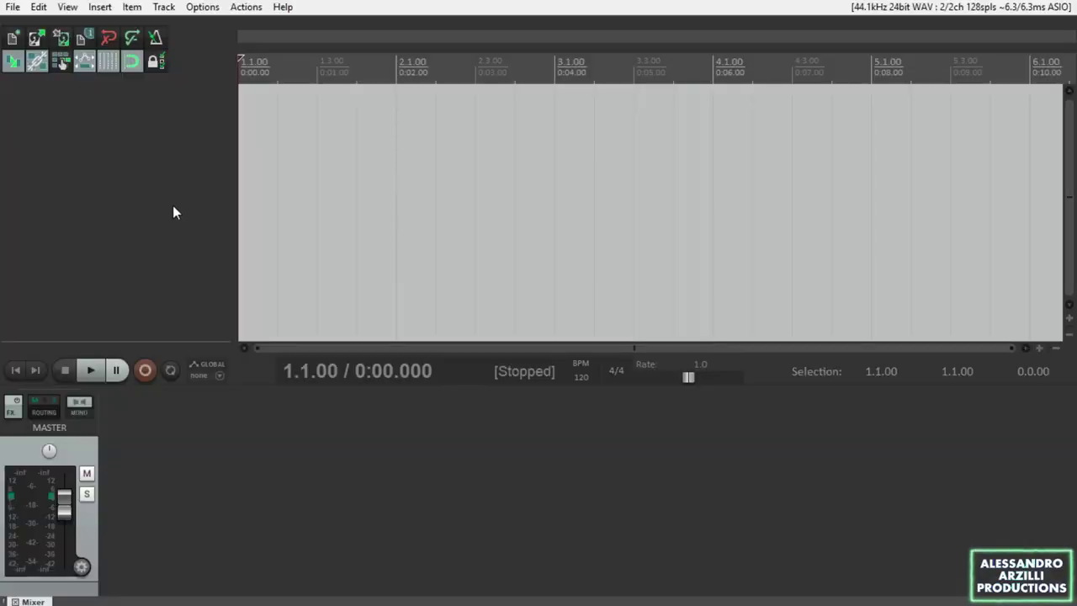
Insert a new empty track and name it DRUMS.
{"action": "right_click", "coordinate": [175, 187]}
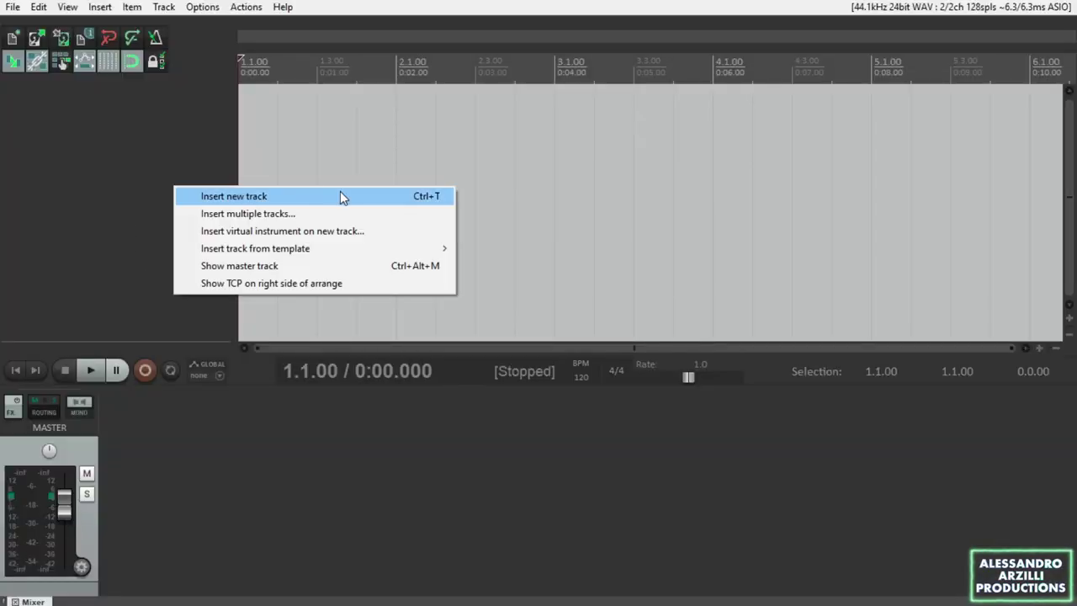
{"action": "left_click", "coordinate": [381, 200]}
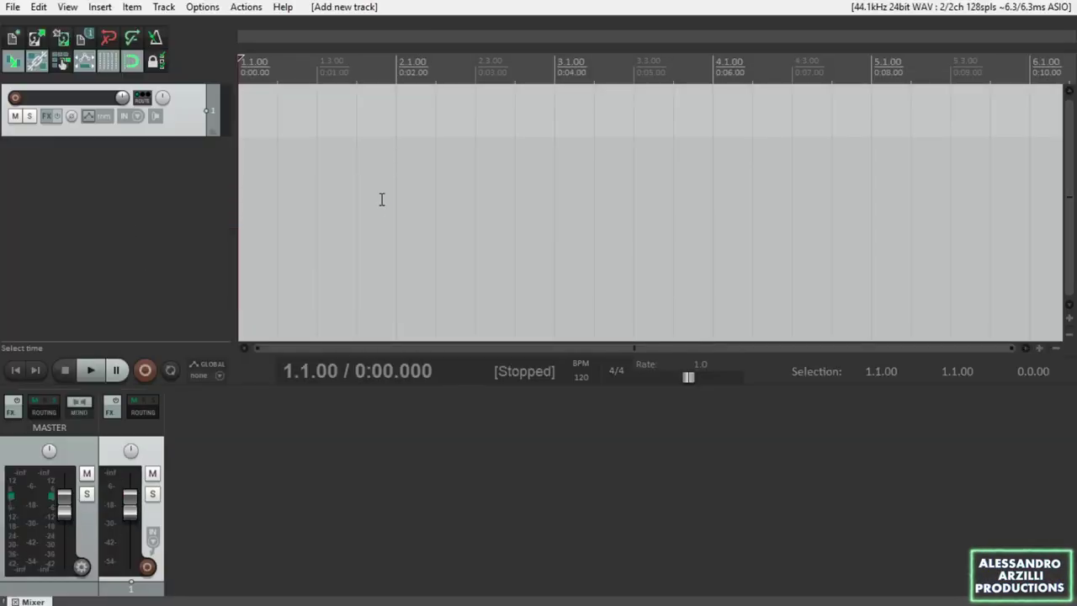
{"action": "double_click", "coordinate": [87, 98]}
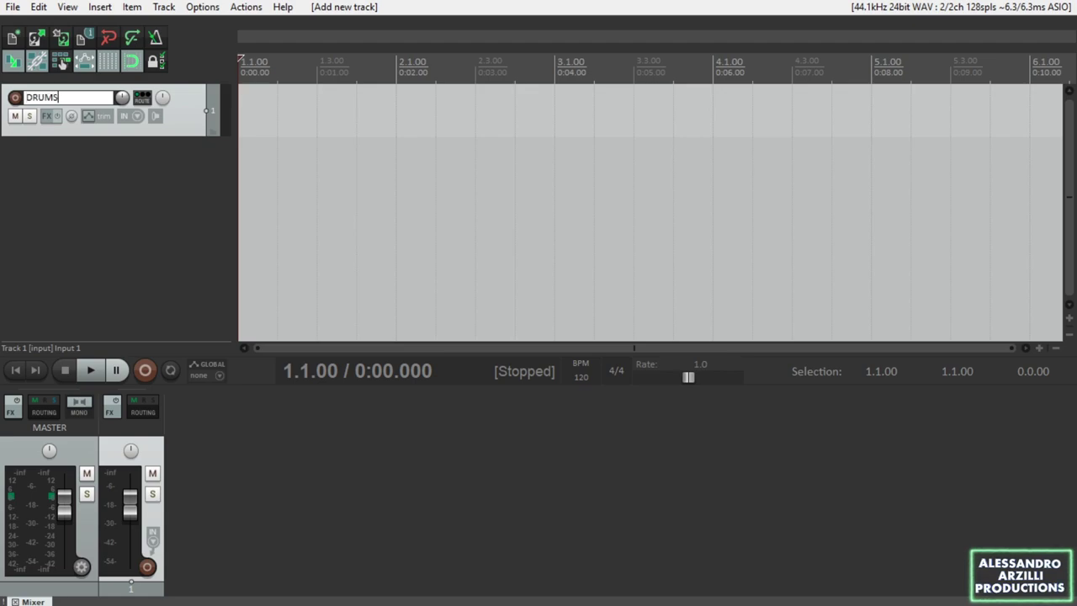
{"action": "type", "text": "DRUMS"}
{"action": "key", "text": "Return"}
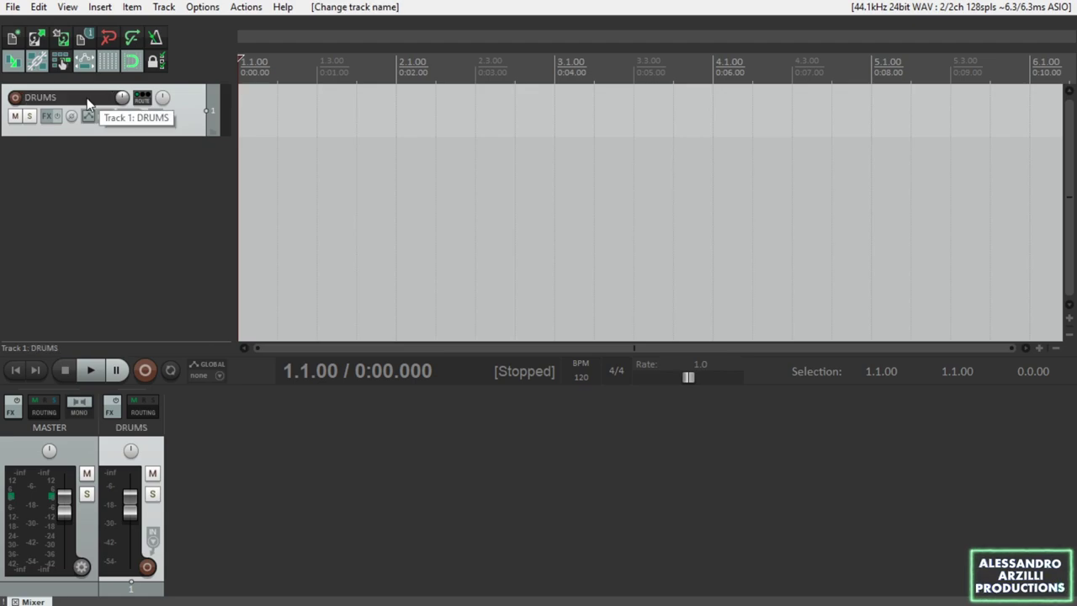
Add VST3i: Perfect Drums to the DRUMS FX chain and audition a cymbal.
{"action": "left_click", "coordinate": [47, 117]}
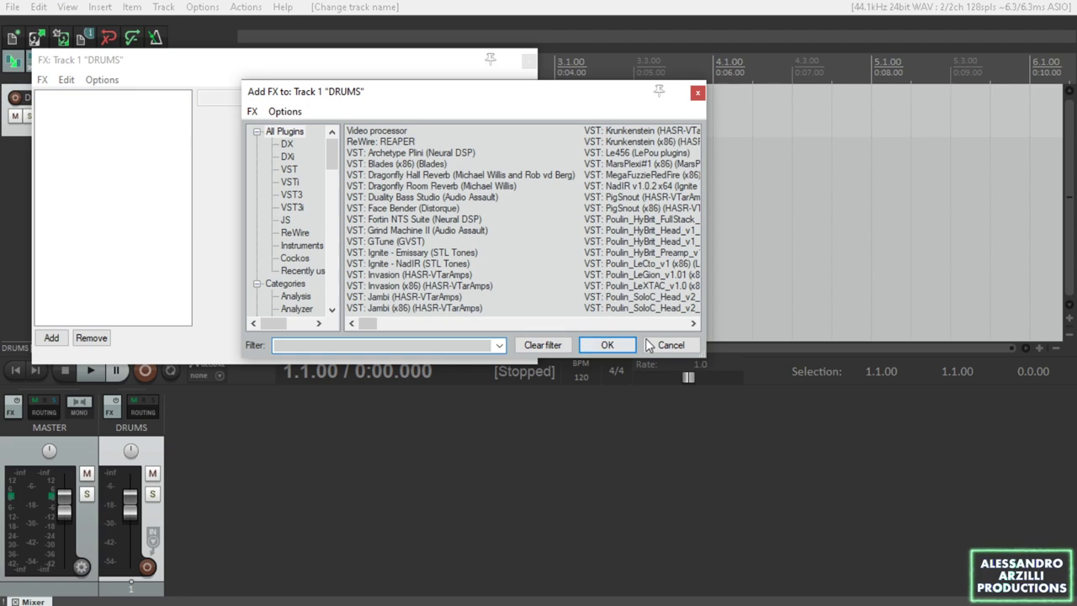
{"action": "type", "text": "PERF"}
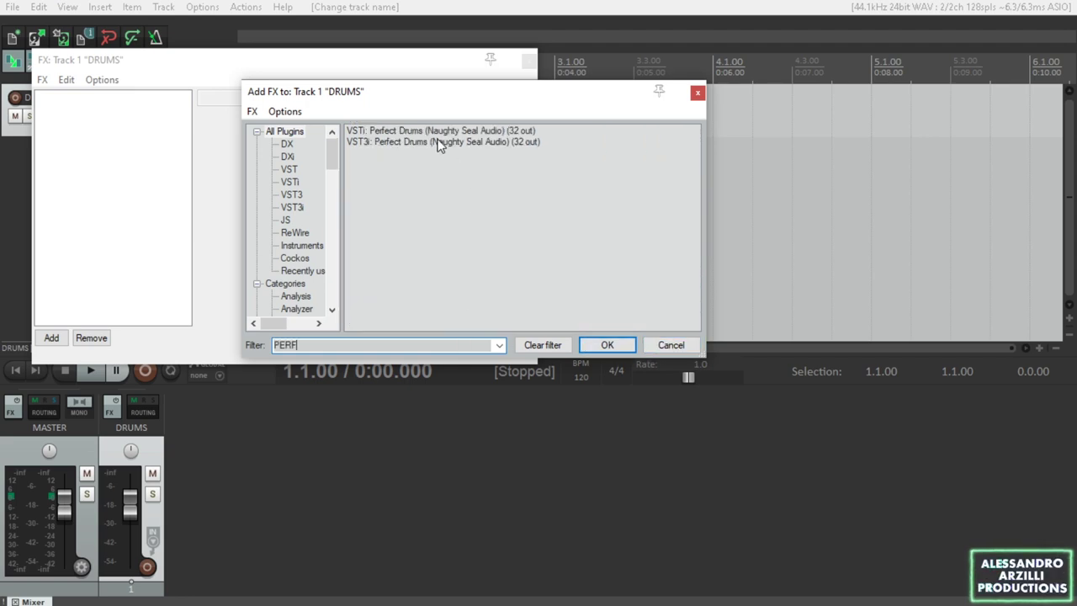
{"action": "double_click", "coordinate": [440, 142]}
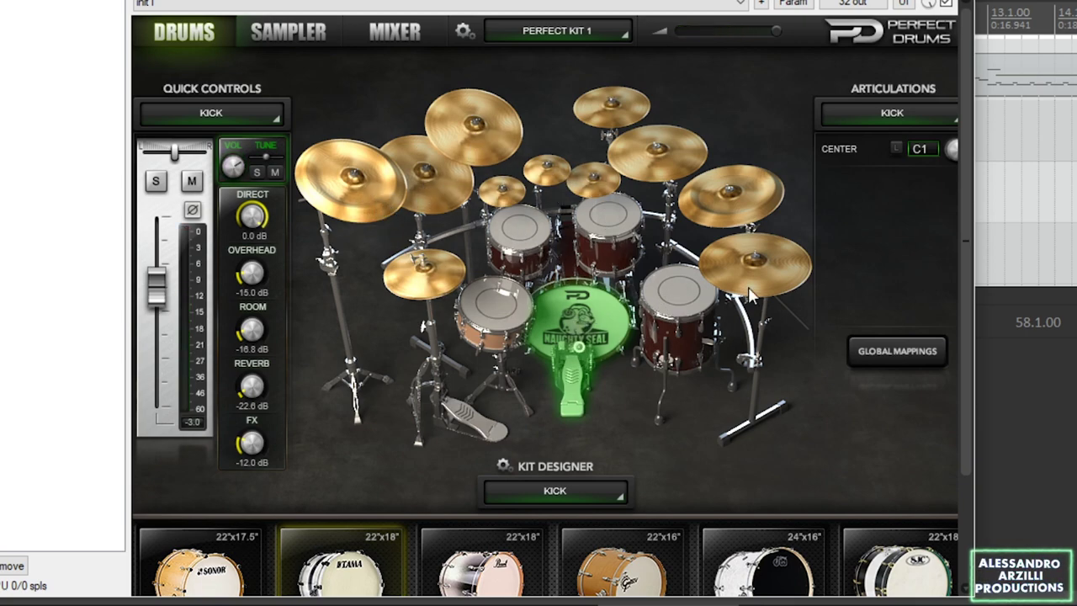
{"action": "left_click", "coordinate": [620, 130]}
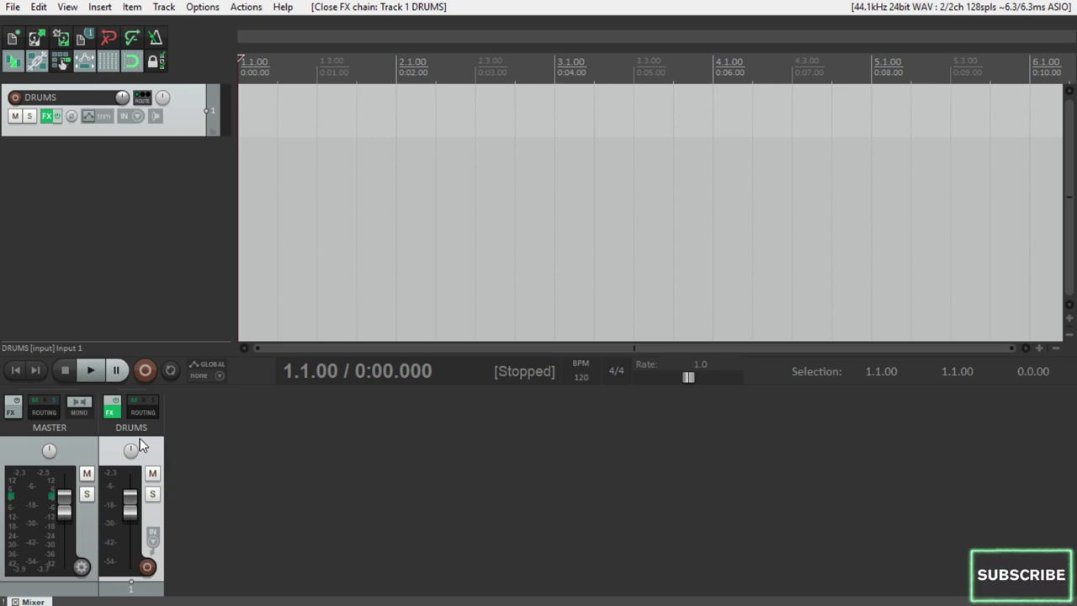
Insert four empty tracks with Ctrl+T and rename them KICK, SNARE and TOMS.
{"action": "left_click", "coordinate": [143, 235]}
{"action": "key", "text": "ctrl+t"}
{"action": "key", "text": "ctrl+t"}
{"action": "key", "text": "ctrl+t"}
{"action": "key", "text": "ctrl+t"}
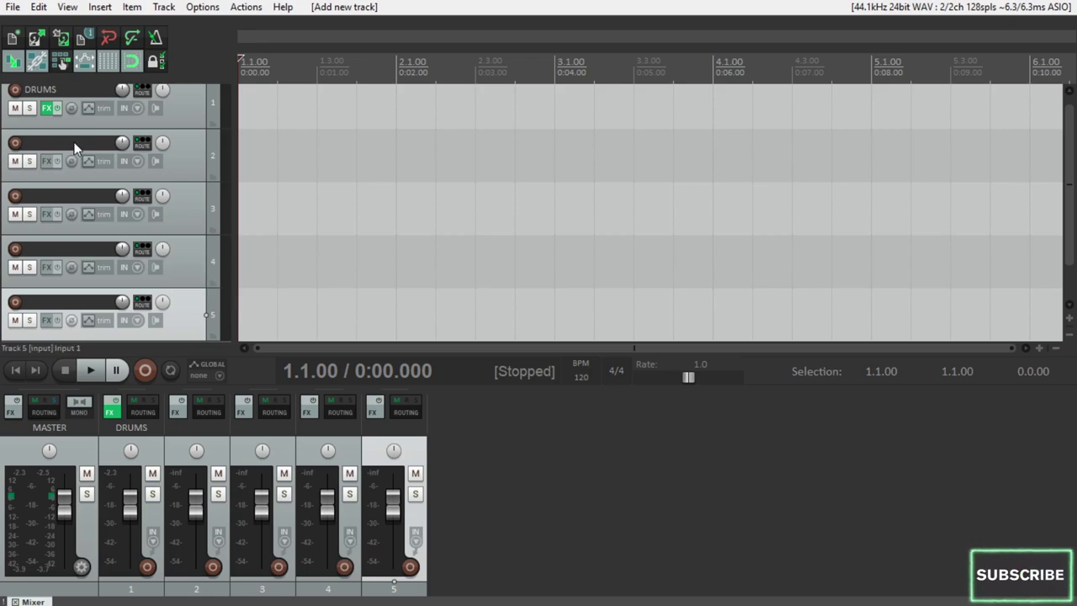
{"action": "double_click", "coordinate": [74, 145]}
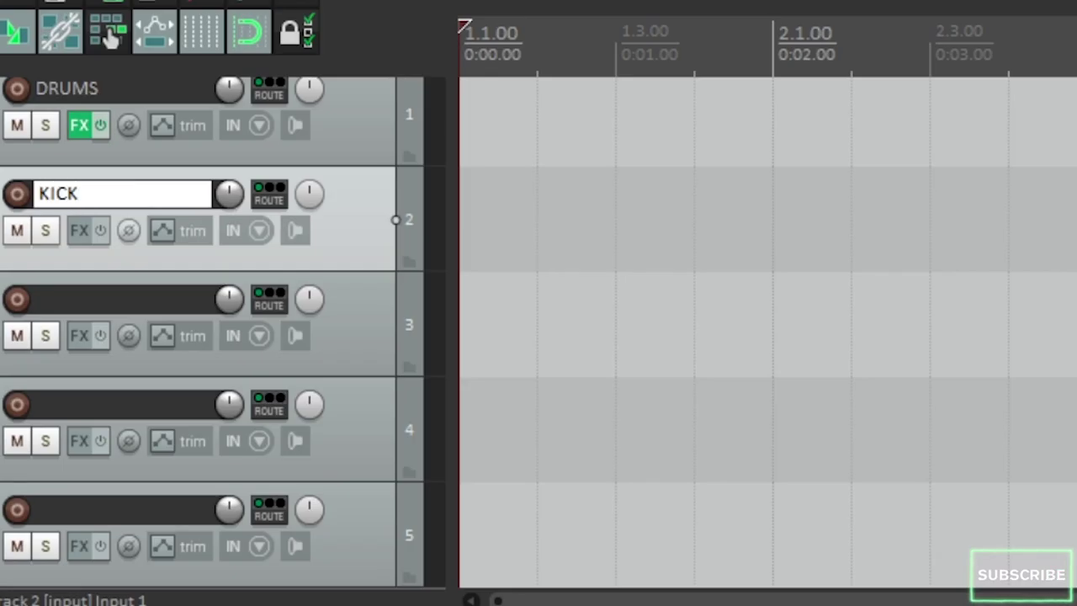
{"action": "key", "text": "Tab"}
{"action": "type", "text": "SNARE"}
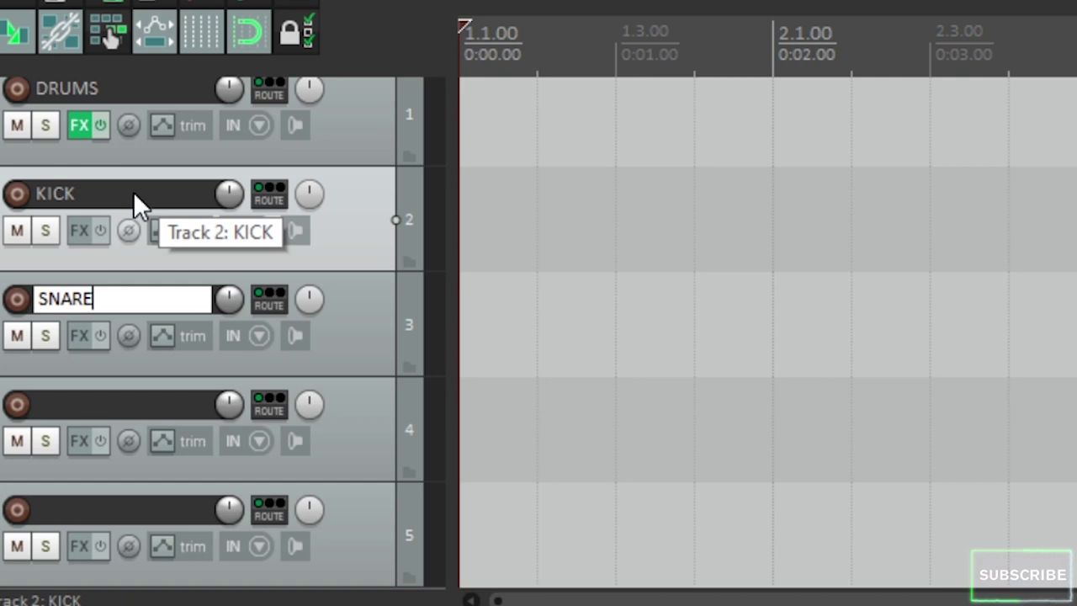
{"action": "key", "text": "Tab"}
{"action": "type", "text": "TOMS"}
{"action": "key", "text": "Tab"}
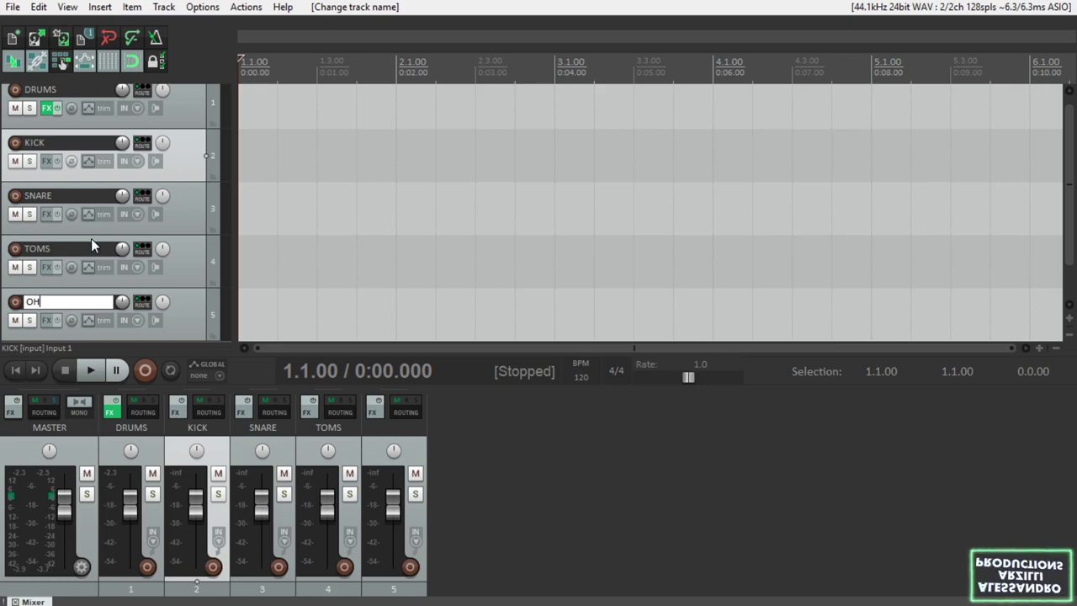
Open Perfect Drums' mixer page and route the SNARE channel to OUT 3/4.
{"action": "scroll", "coordinate": [168, 263], "scroll_direction": "up", "scroll_amount": 1}
{"action": "left_click", "coordinate": [47, 116]}
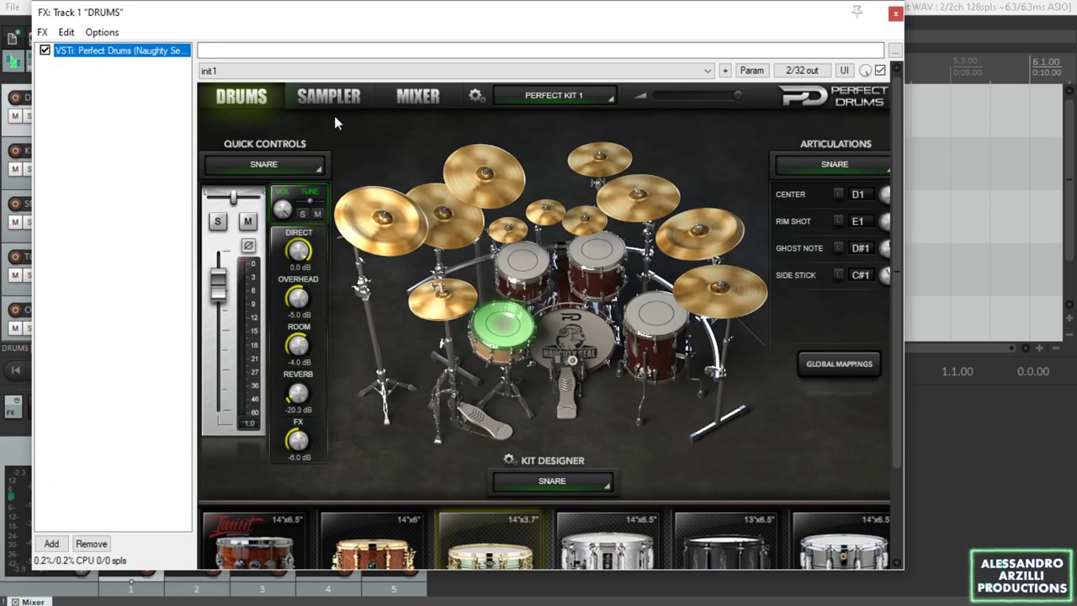
{"action": "left_click", "coordinate": [434, 98]}
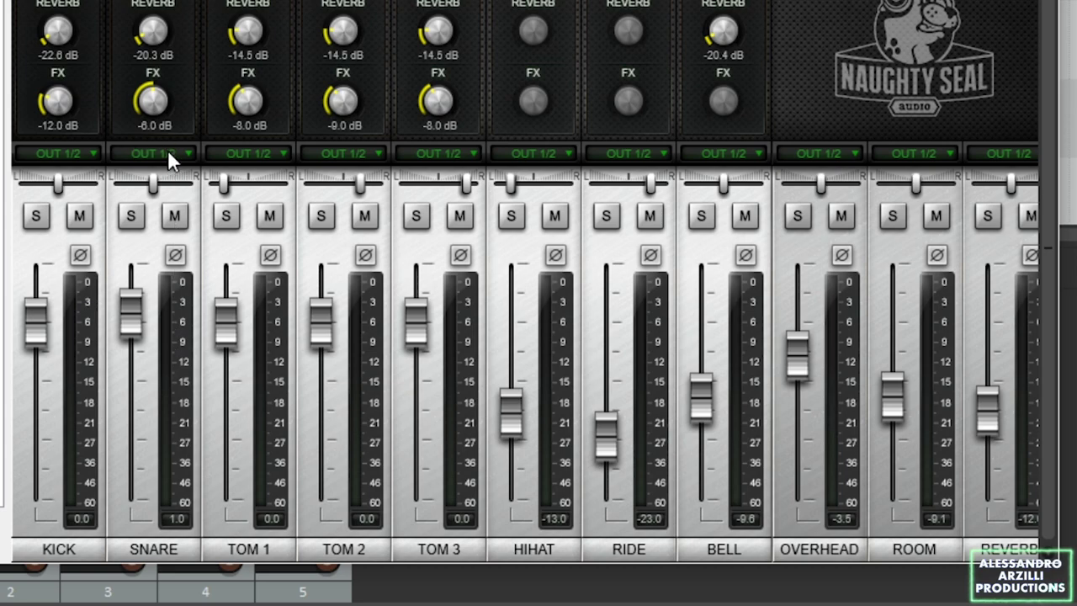
{"action": "left_click", "coordinate": [167, 153]}
{"action": "left_click", "coordinate": [169, 201]}
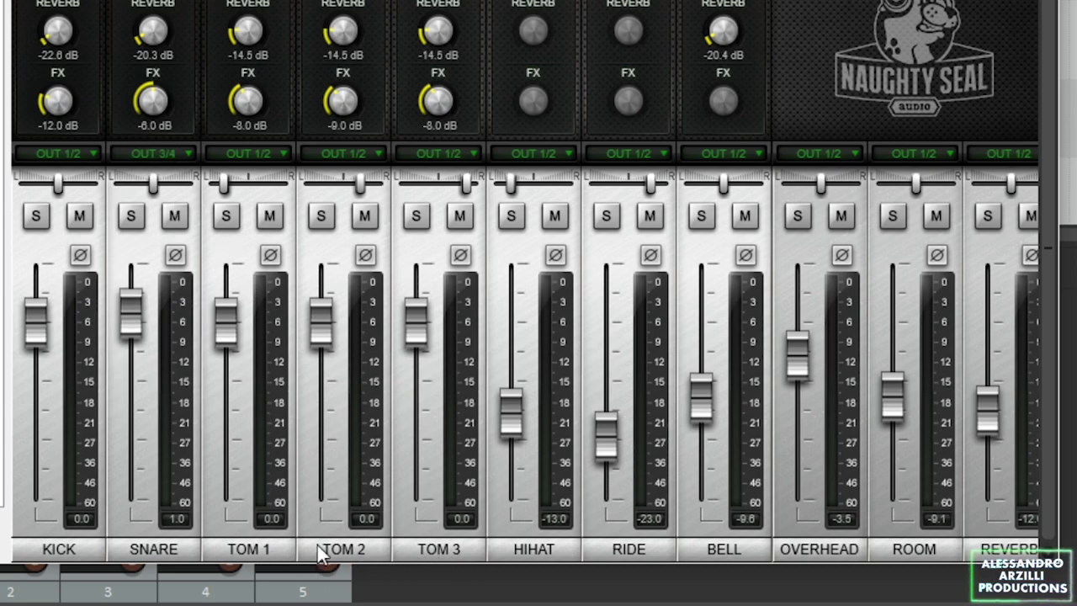
Route TOM 1, TOM 2 and TOM 3 to OUT 5/6.
{"action": "left_click", "coordinate": [250, 147]}
{"action": "left_click", "coordinate": [266, 213]}
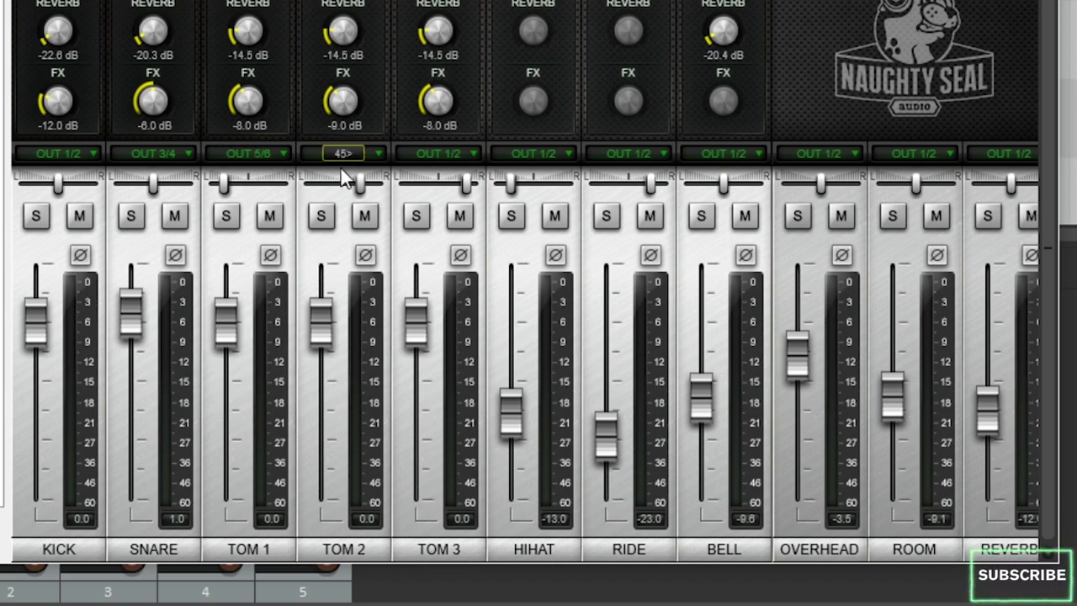
{"action": "left_click", "coordinate": [343, 162]}
{"action": "left_click", "coordinate": [345, 215]}
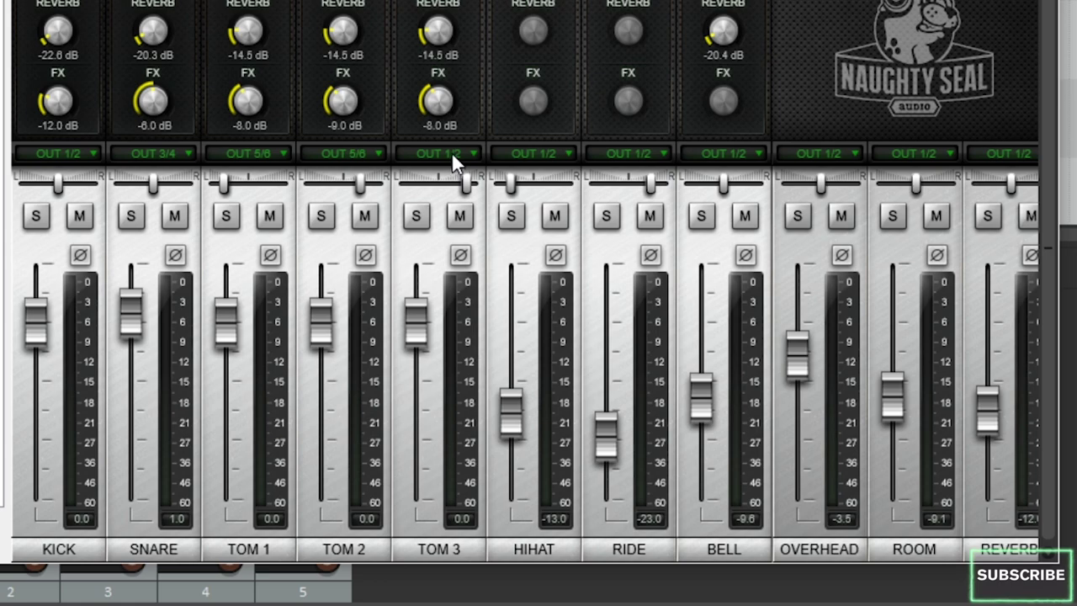
{"action": "left_click", "coordinate": [452, 155]}
{"action": "left_click", "coordinate": [450, 214]}
Route HIHAT, RIDE, BELL and OVERHEAD to OUT 7/8.
{"action": "left_click", "coordinate": [539, 150]}
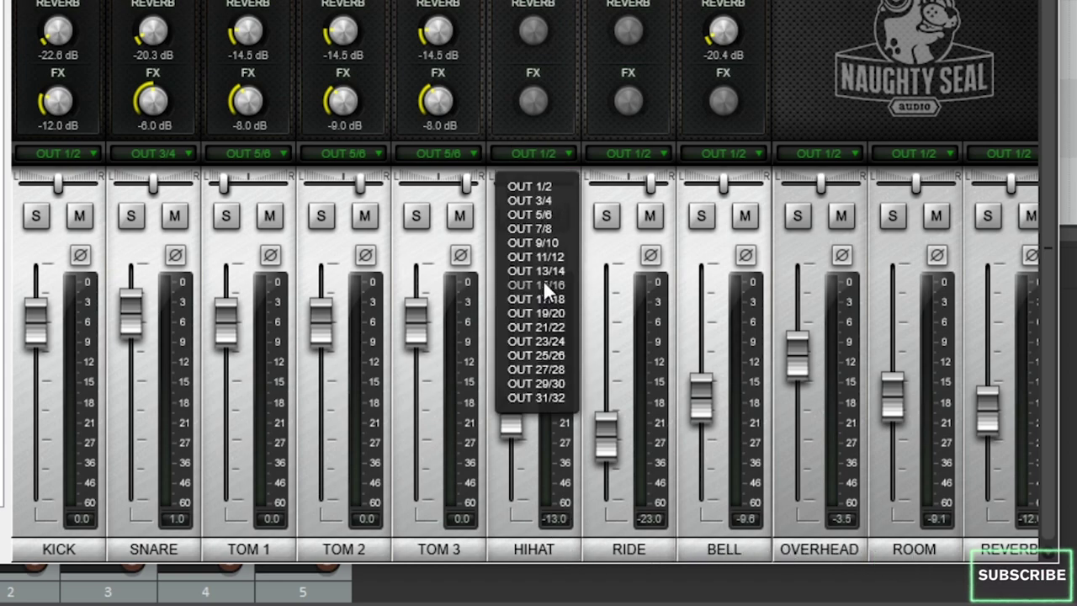
{"action": "left_click", "coordinate": [544, 228]}
{"action": "left_click", "coordinate": [654, 157]}
{"action": "left_click", "coordinate": [644, 228]}
{"action": "left_click", "coordinate": [725, 155]}
{"action": "left_click", "coordinate": [733, 228]}
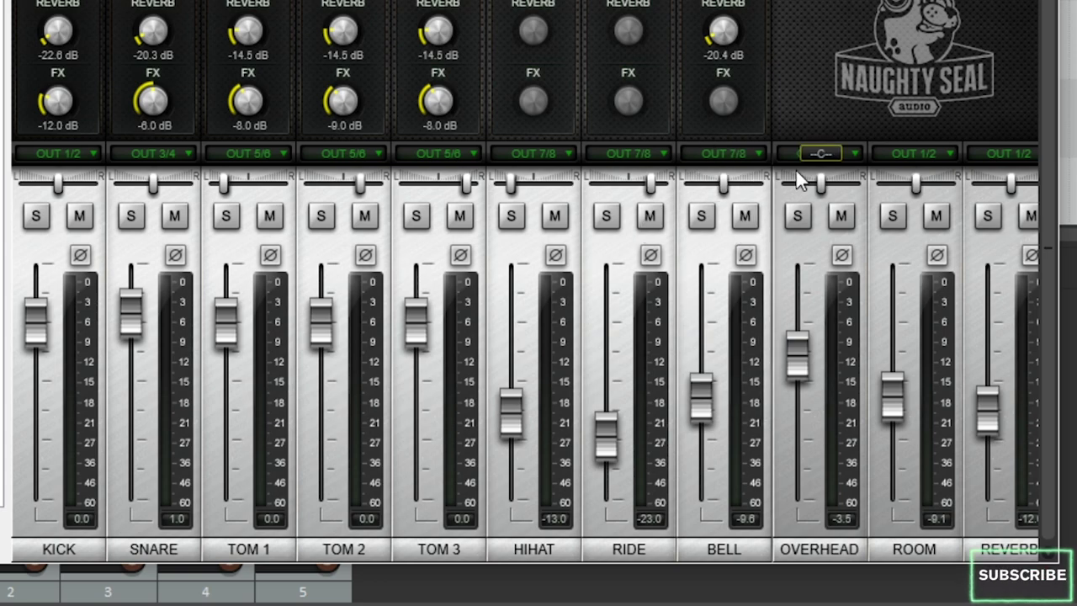
{"action": "left_click", "coordinate": [819, 156]}
{"action": "left_click", "coordinate": [825, 227]}
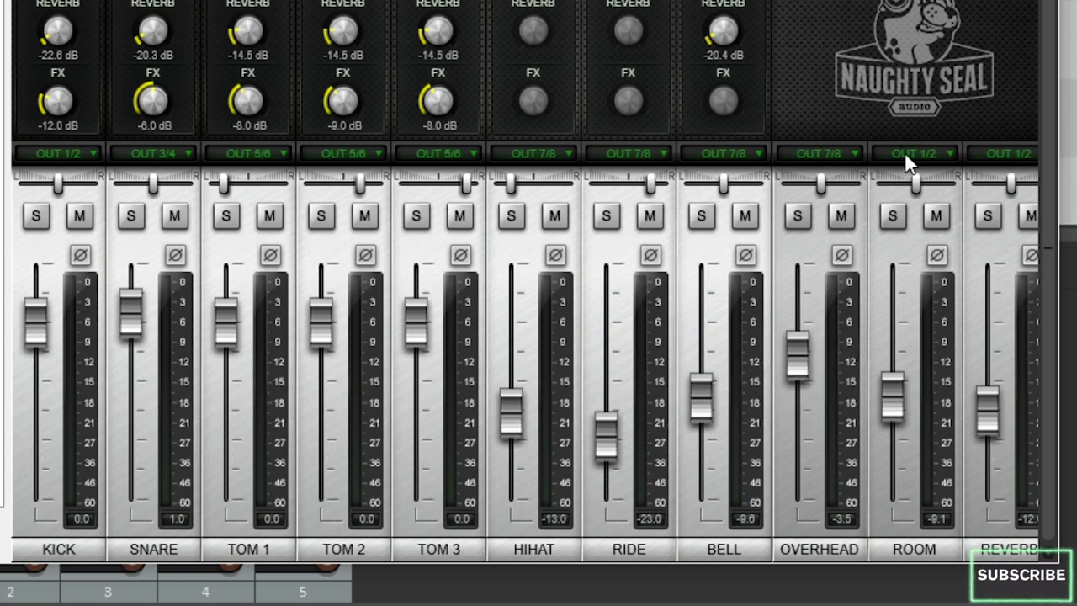
Route ROOM and REVERB to OUT 7/8, widening the plugin window to reach REVERB.
{"action": "left_click", "coordinate": [906, 155]}
{"action": "left_click", "coordinate": [916, 227]}
{"action": "left_click_drag", "start_coordinate": [1042, 532], "coordinate": [1074, 535]}
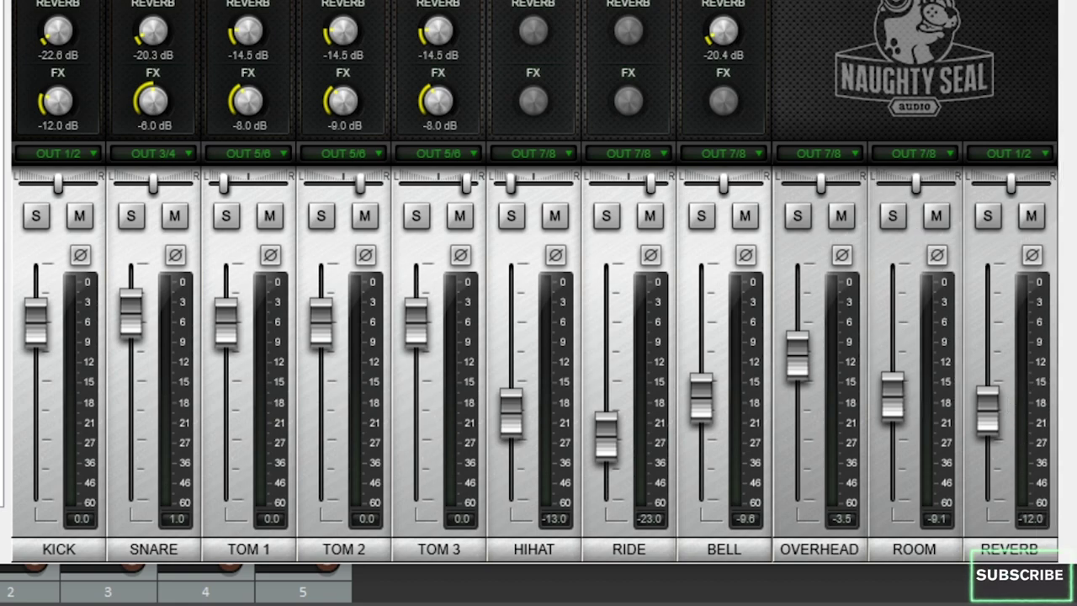
{"action": "left_click", "coordinate": [1015, 154]}
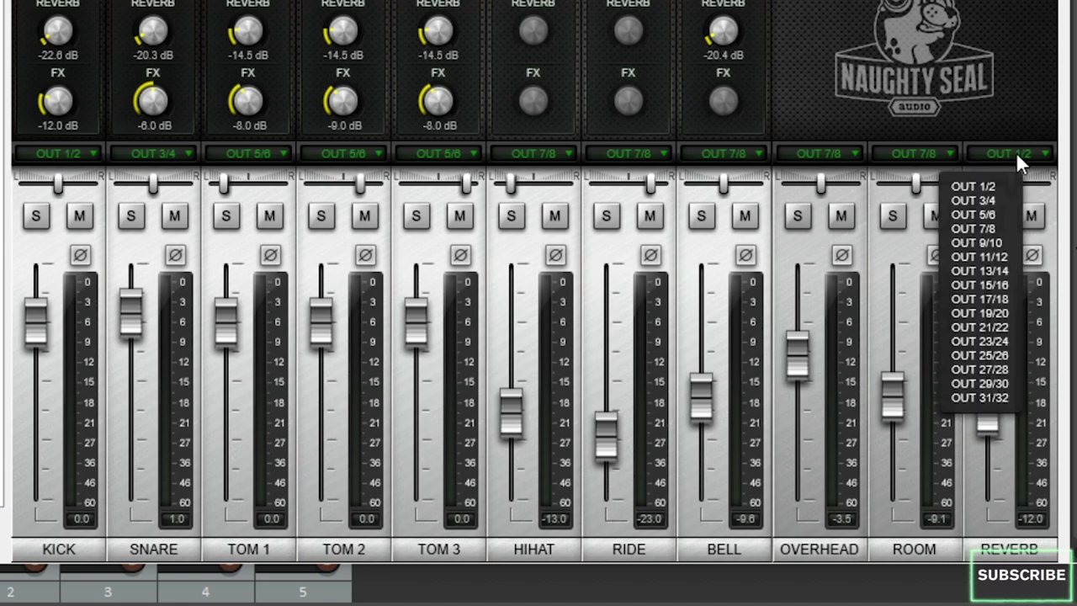
{"action": "left_click", "coordinate": [989, 235]}
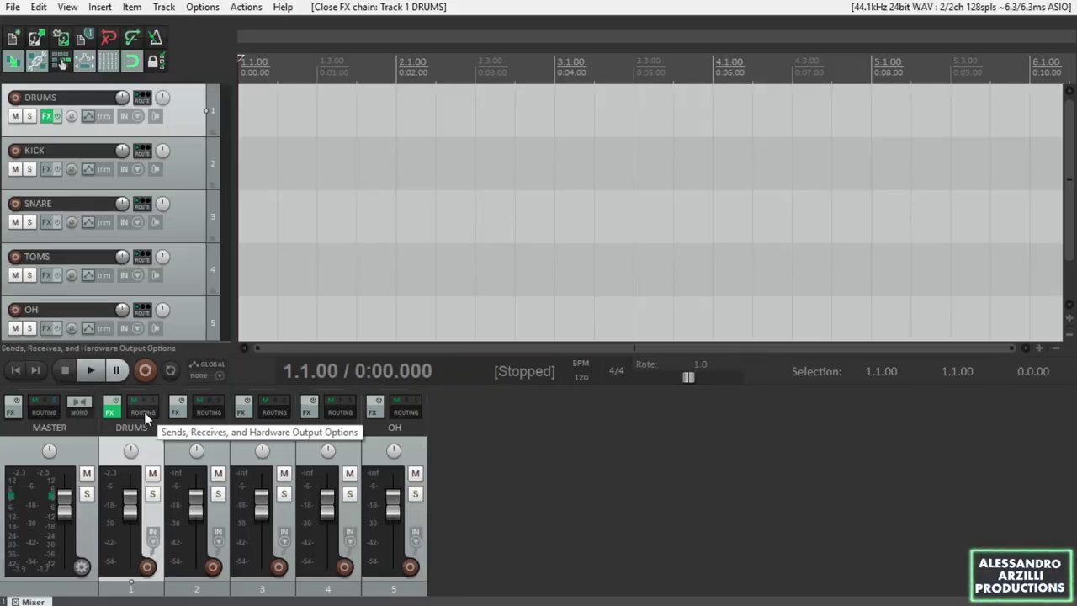
Set the DRUMS track to 32 channels and add a send to KICK.
{"action": "left_click", "coordinate": [143, 412]}
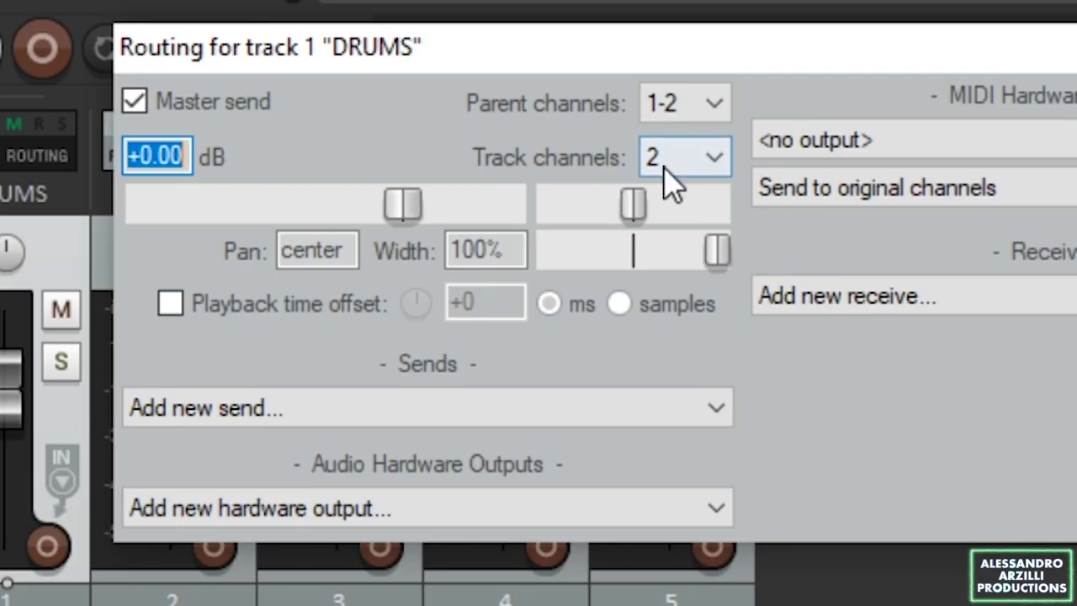
{"action": "left_click", "coordinate": [718, 170]}
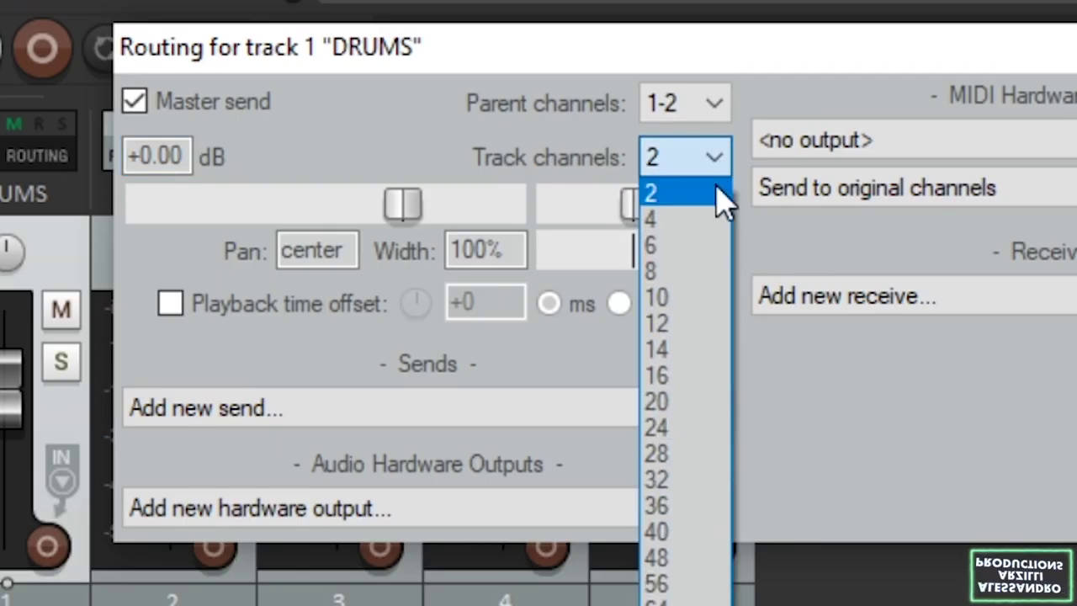
{"action": "left_click", "coordinate": [697, 488]}
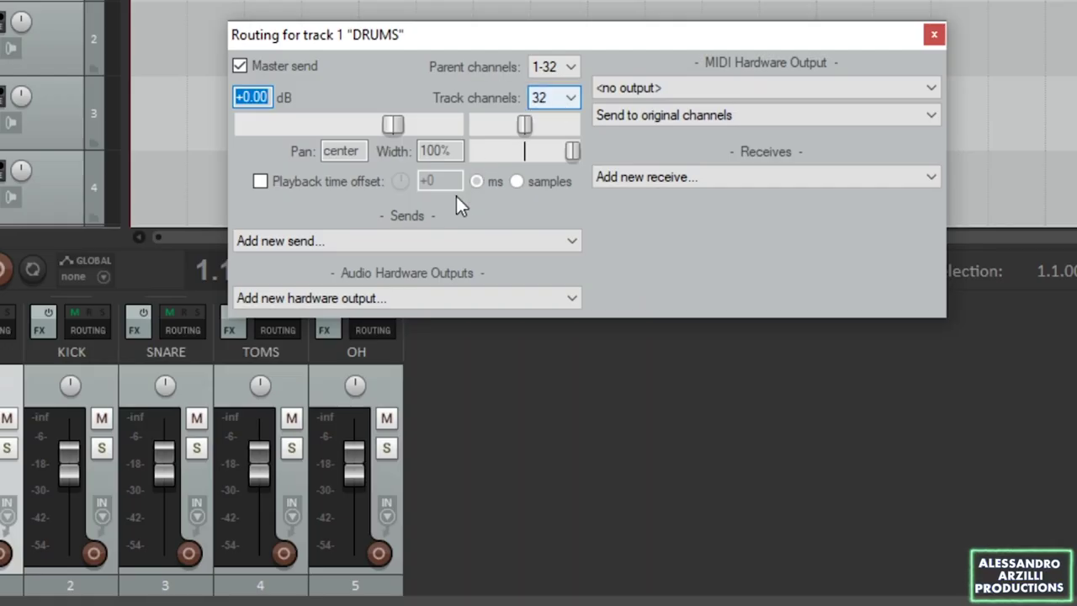
{"action": "left_click", "coordinate": [411, 242]}
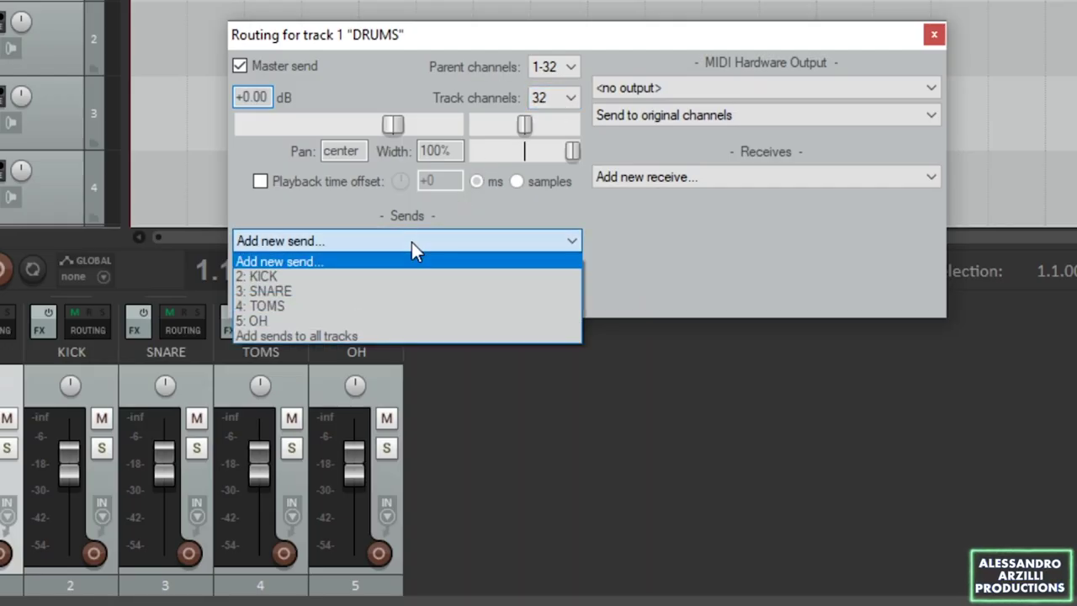
{"action": "left_click", "coordinate": [345, 277]}
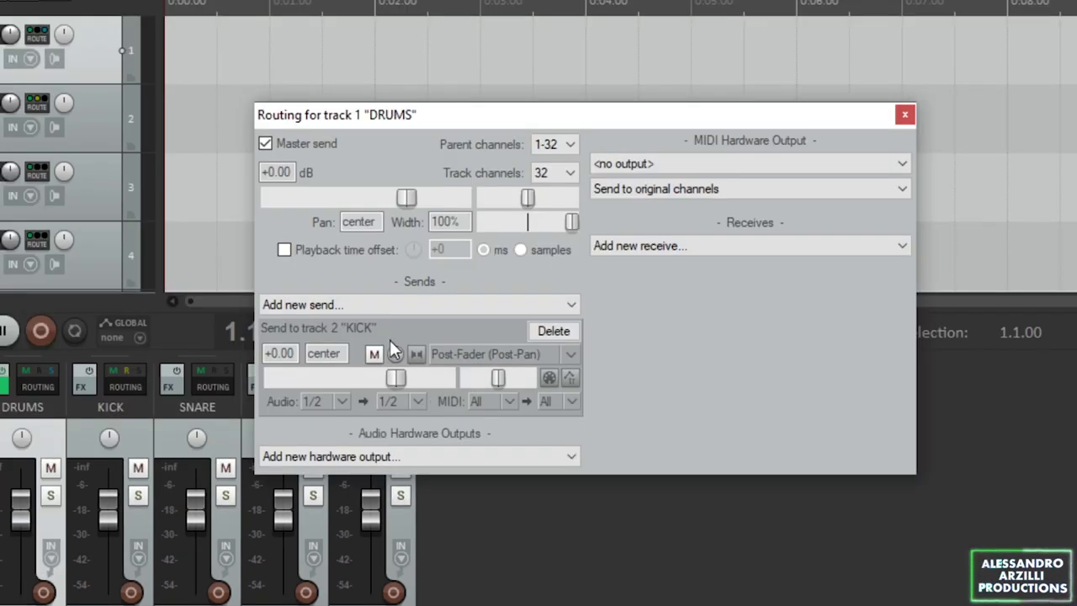
Add a DRUMS send to SNARE fed from channels 3/4.
{"action": "left_click", "coordinate": [379, 303]}
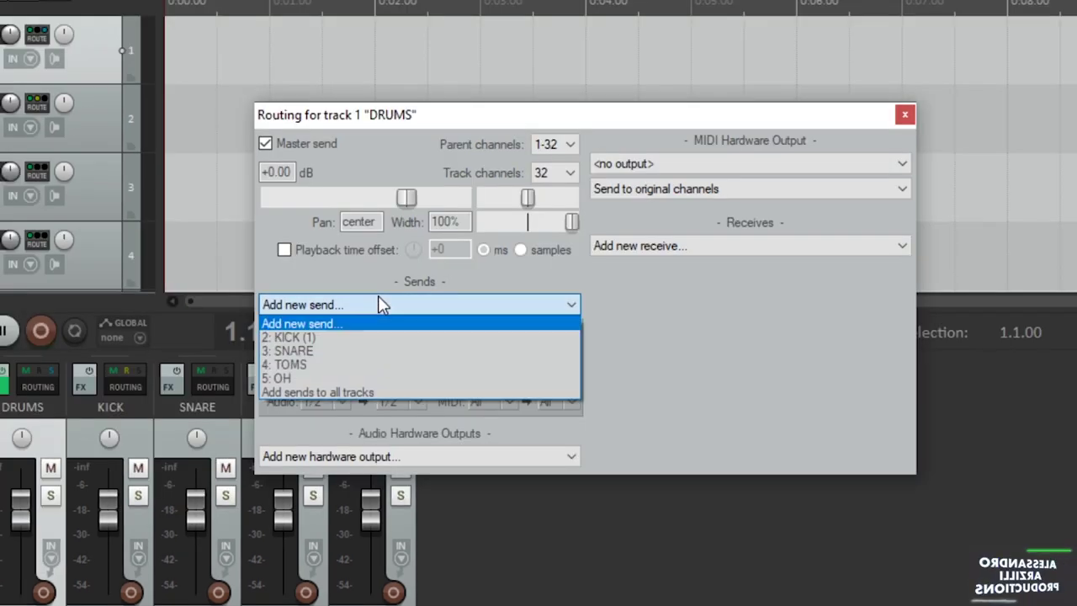
{"action": "left_click", "coordinate": [345, 350]}
{"action": "left_click", "coordinate": [344, 496]}
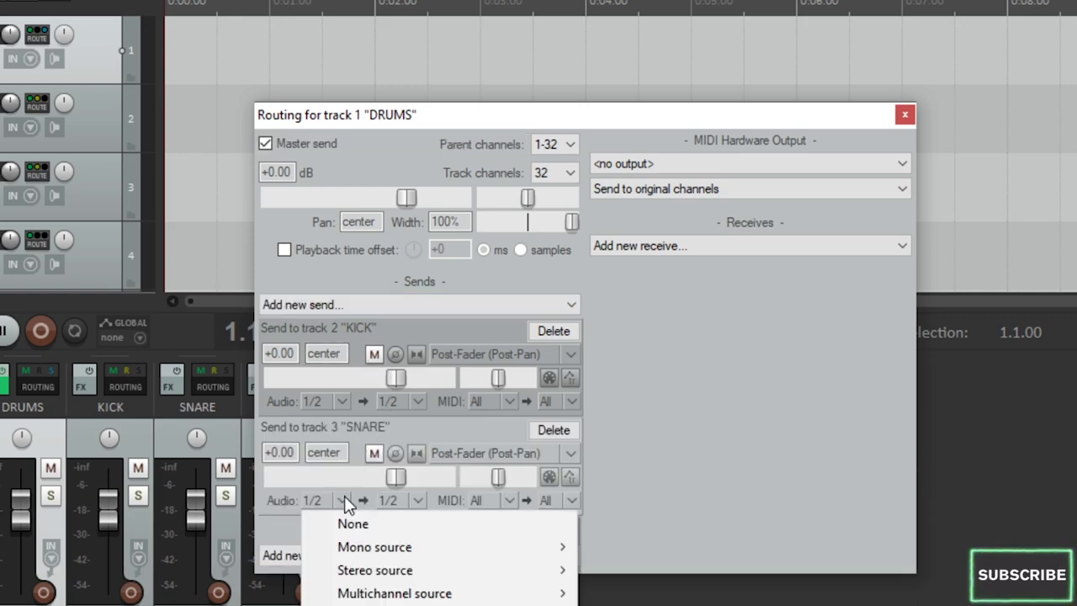
{"action": "mouse_move", "coordinate": [418, 573]}
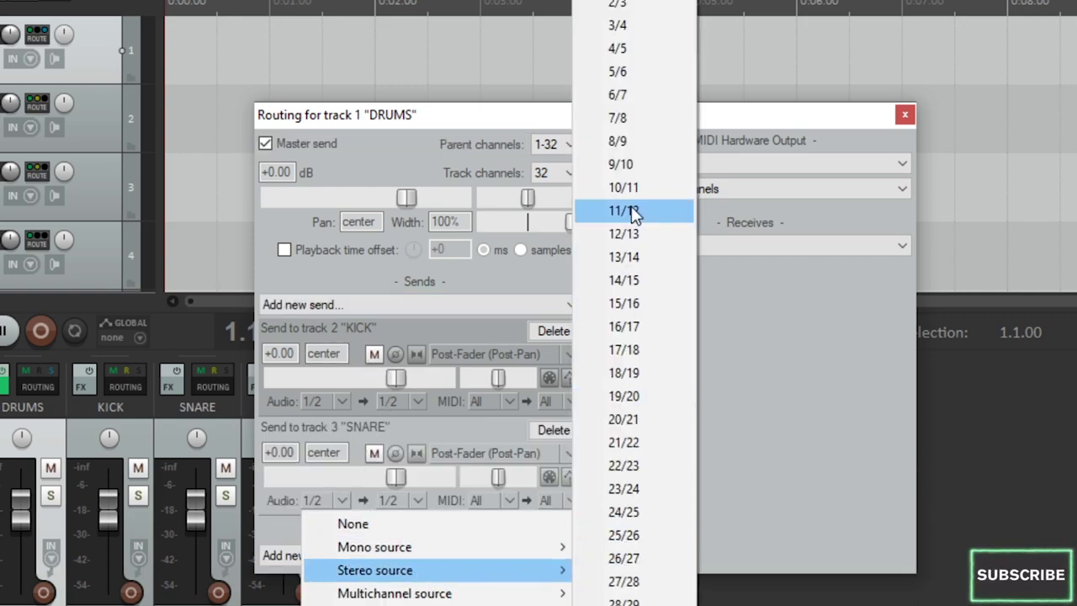
{"action": "left_click", "coordinate": [619, 31]}
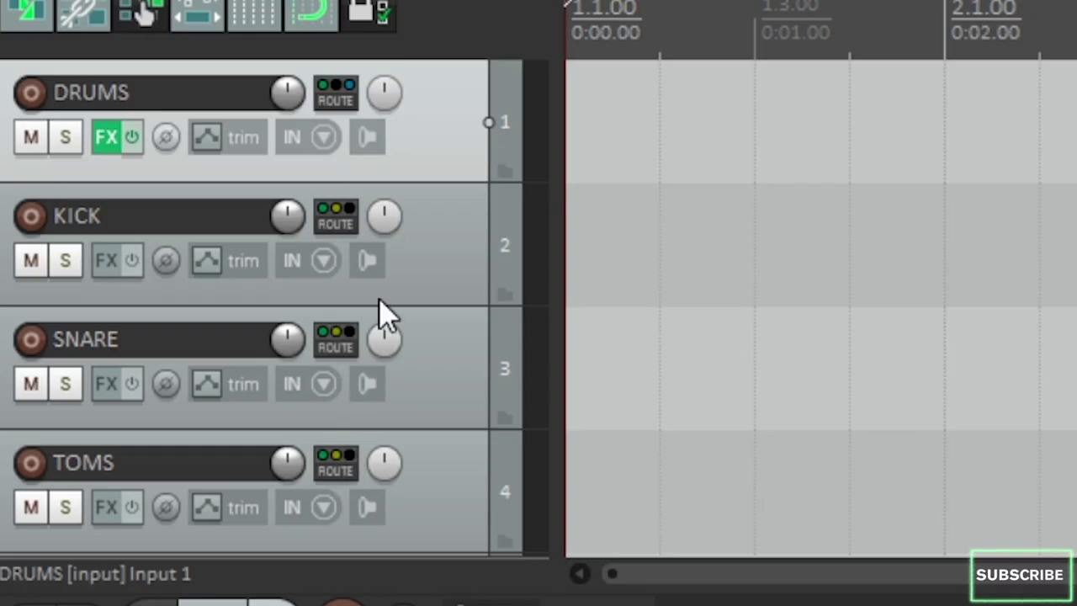
{"action": "scroll", "coordinate": [379, 300], "scroll_direction": "down", "scroll_amount": 1}
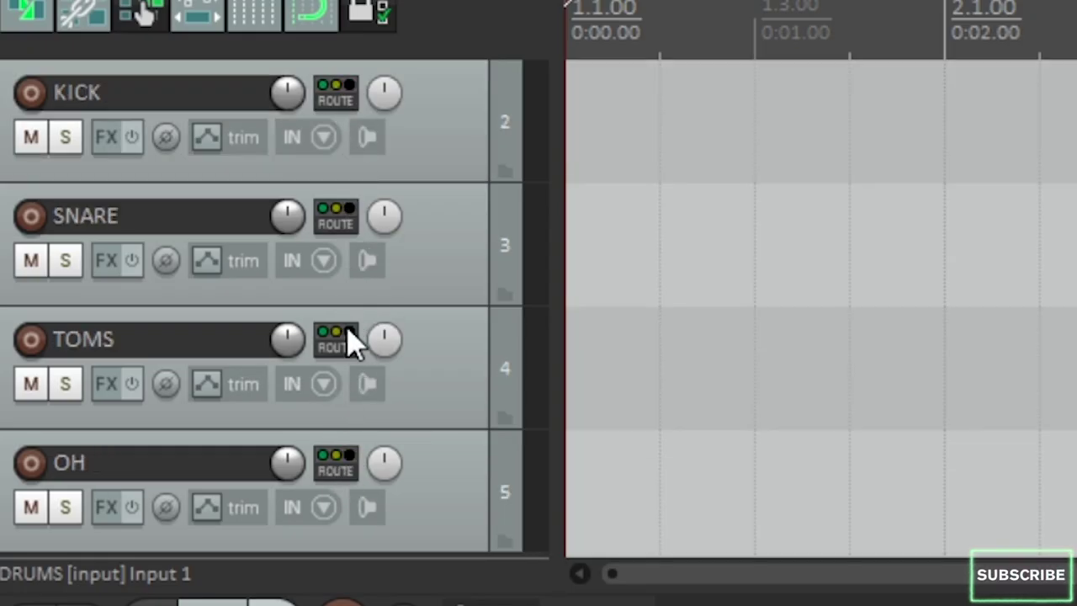
{"action": "scroll", "coordinate": [452, 397], "scroll_direction": "up", "scroll_amount": 1}
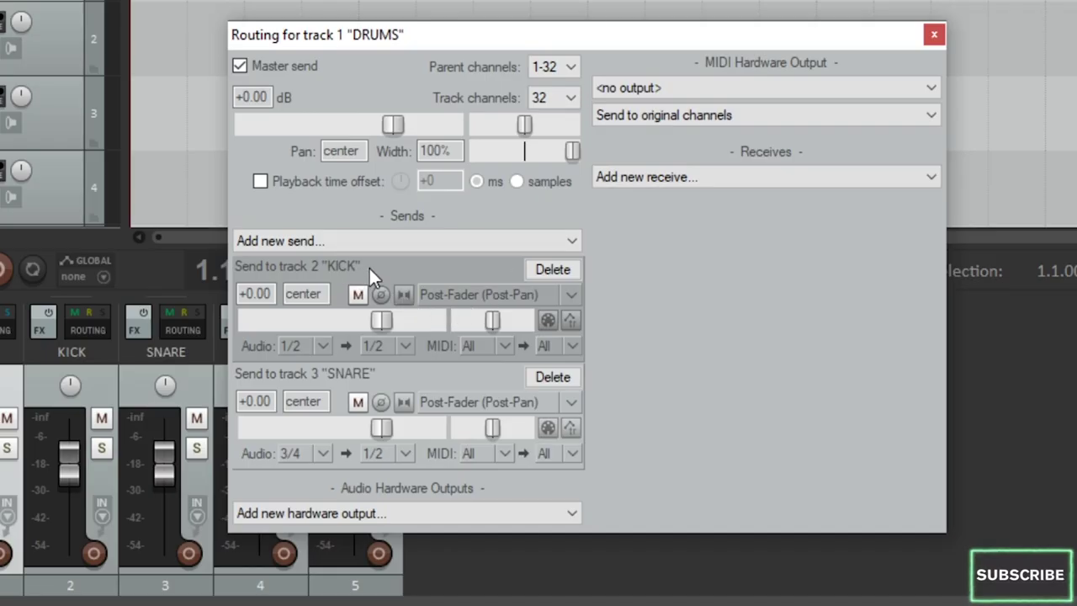
Add a DRUMS send to TOMS fed from channels 5/6.
{"action": "left_click", "coordinate": [402, 242]}
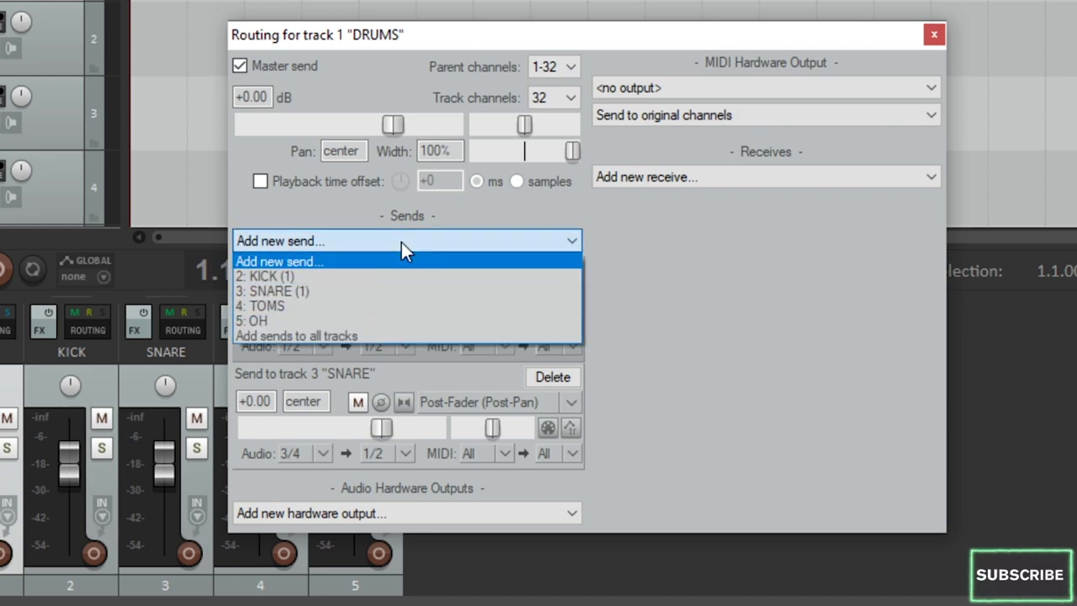
{"action": "left_click", "coordinate": [375, 305]}
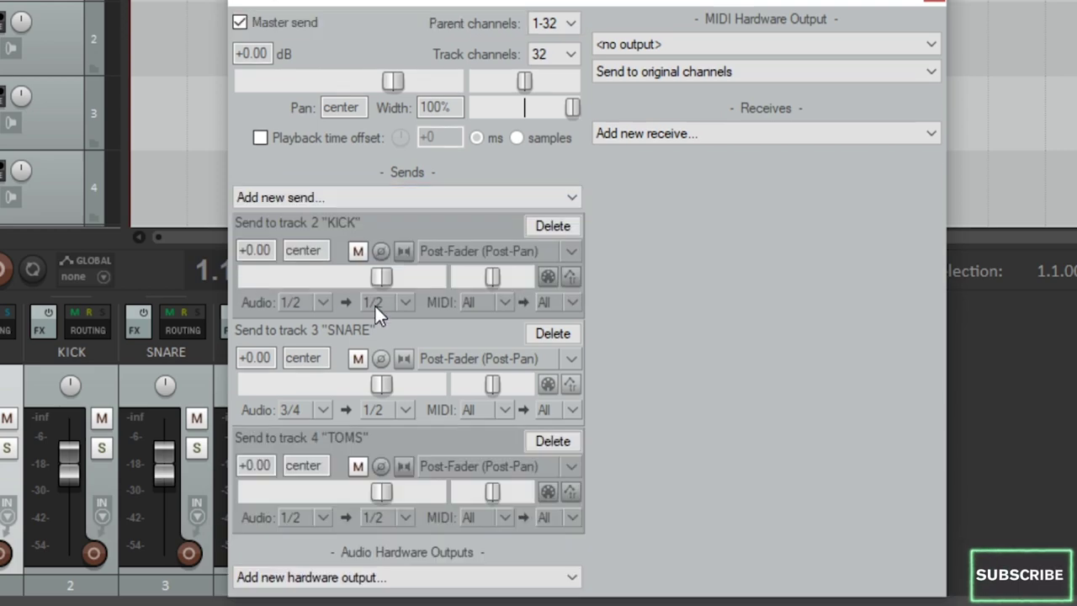
{"action": "left_click", "coordinate": [323, 517]}
{"action": "mouse_move", "coordinate": [395, 465]}
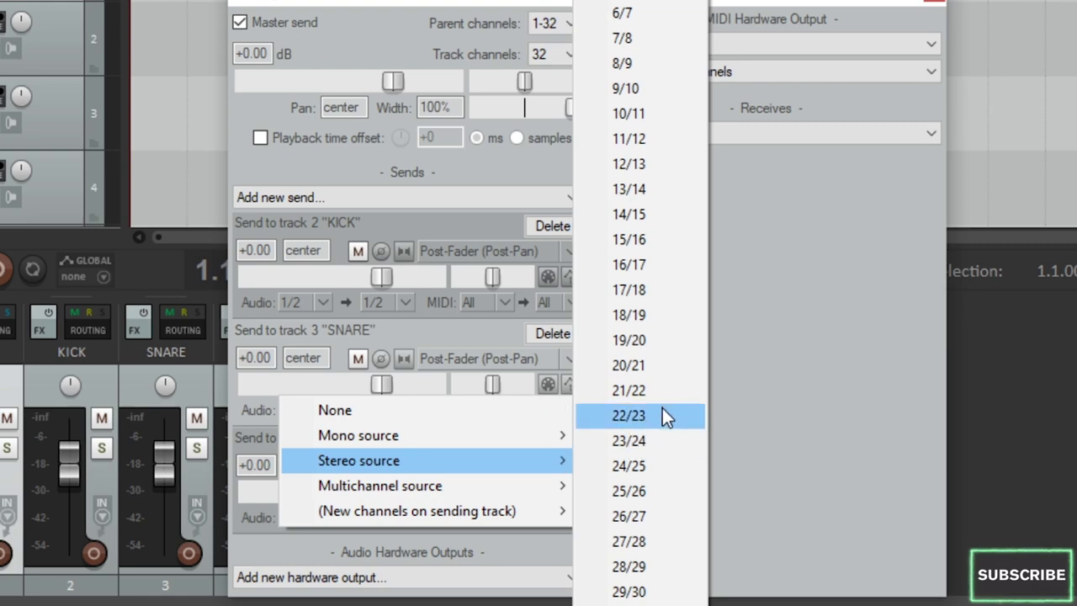
{"action": "left_click", "coordinate": [657, 8]}
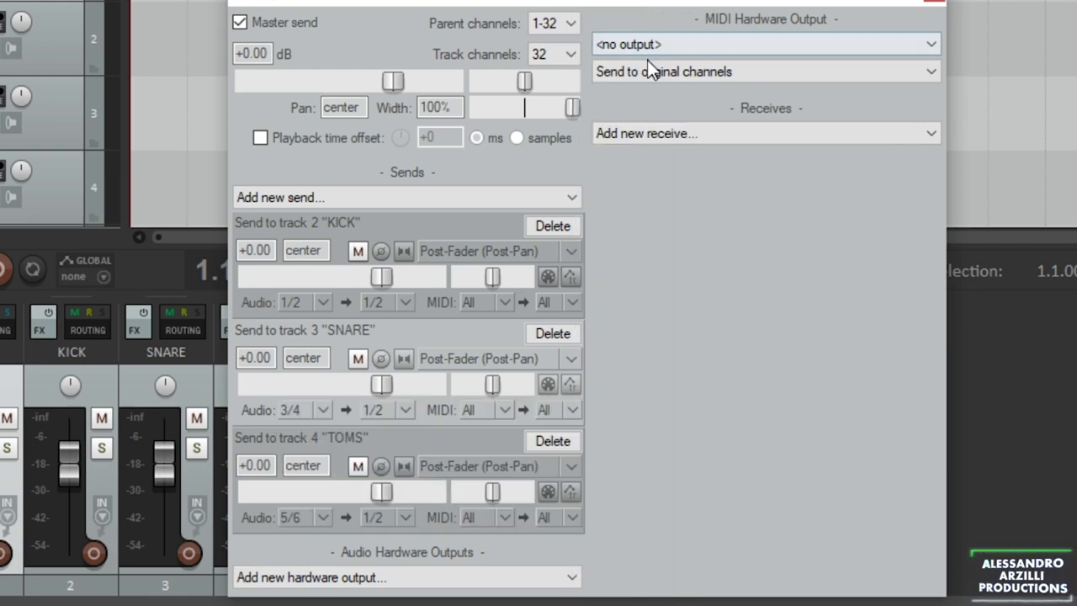
Add a DRUMS send to OH fed from channels 7/8.
{"action": "left_click_drag", "start_coordinate": [753, 2], "coordinate": [733, 0]}
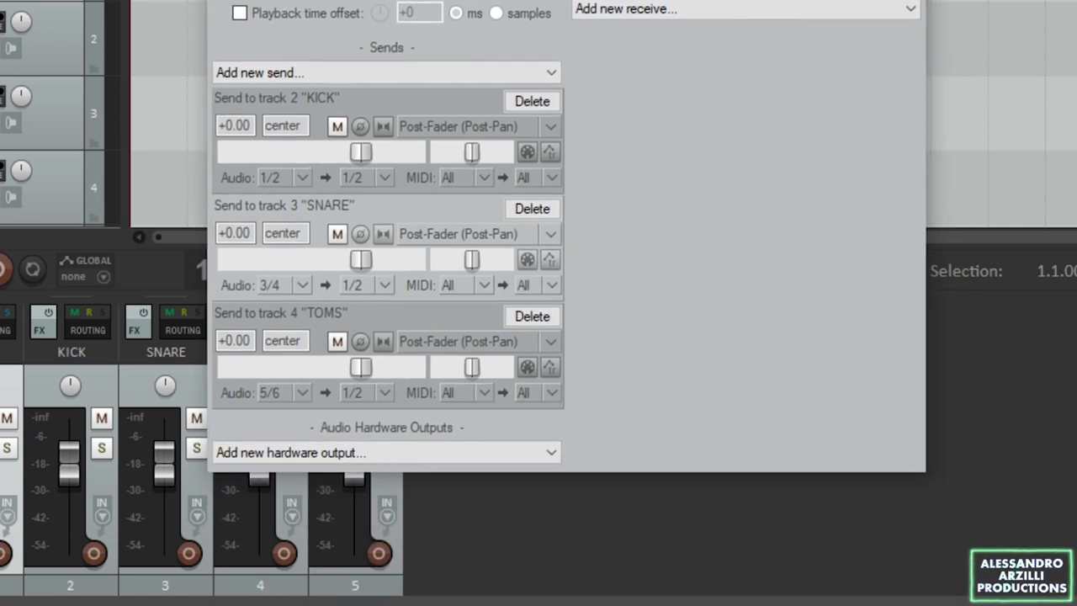
{"action": "left_click", "coordinate": [463, 74]}
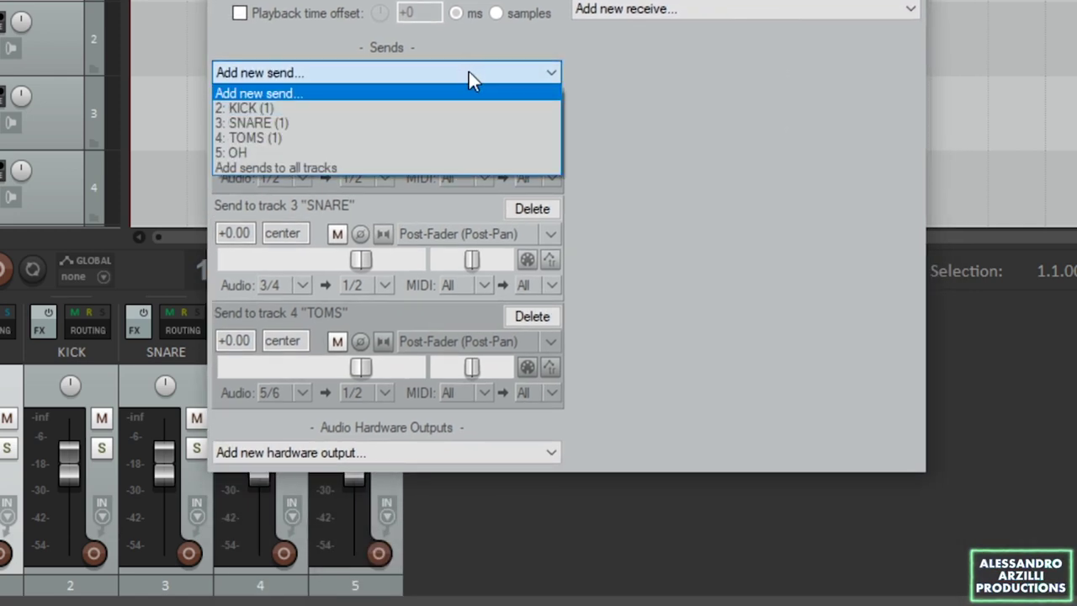
{"action": "left_click", "coordinate": [341, 151]}
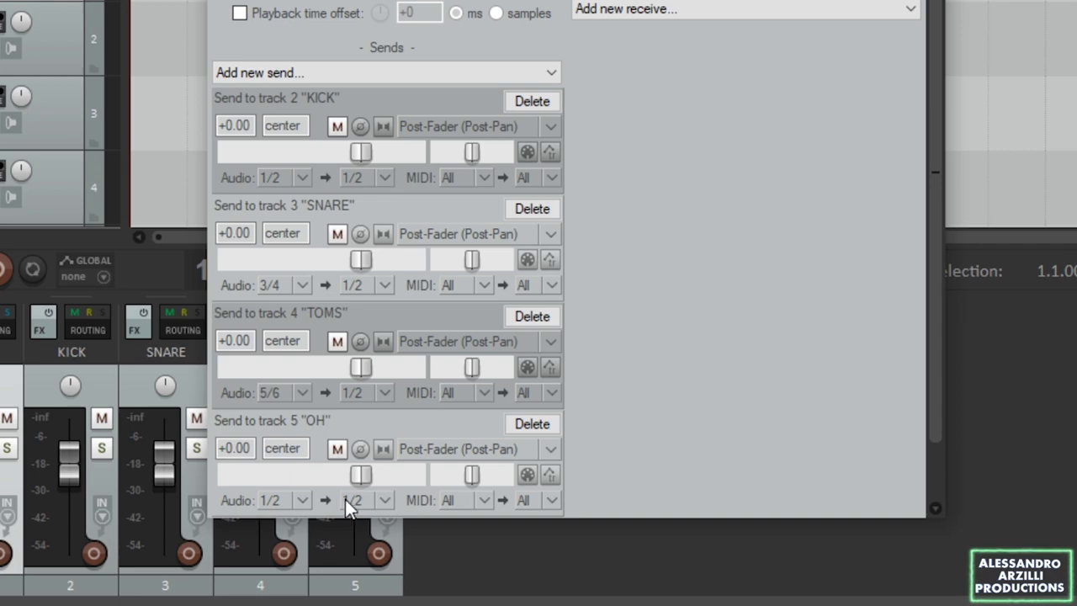
{"action": "left_click", "coordinate": [303, 499]}
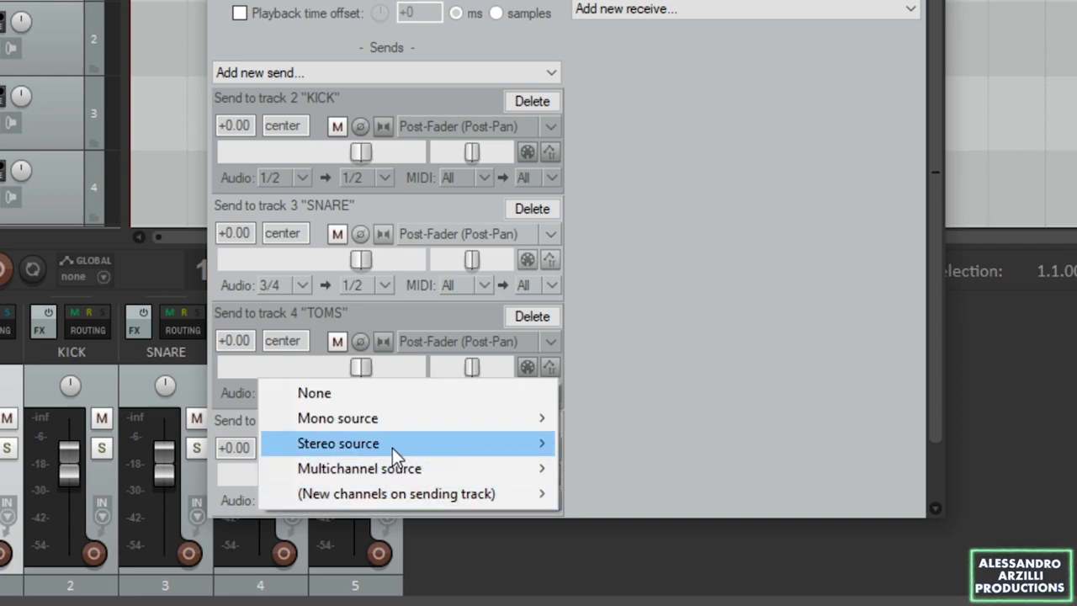
{"action": "mouse_move", "coordinate": [393, 447]}
{"action": "left_click", "coordinate": [617, 46]}
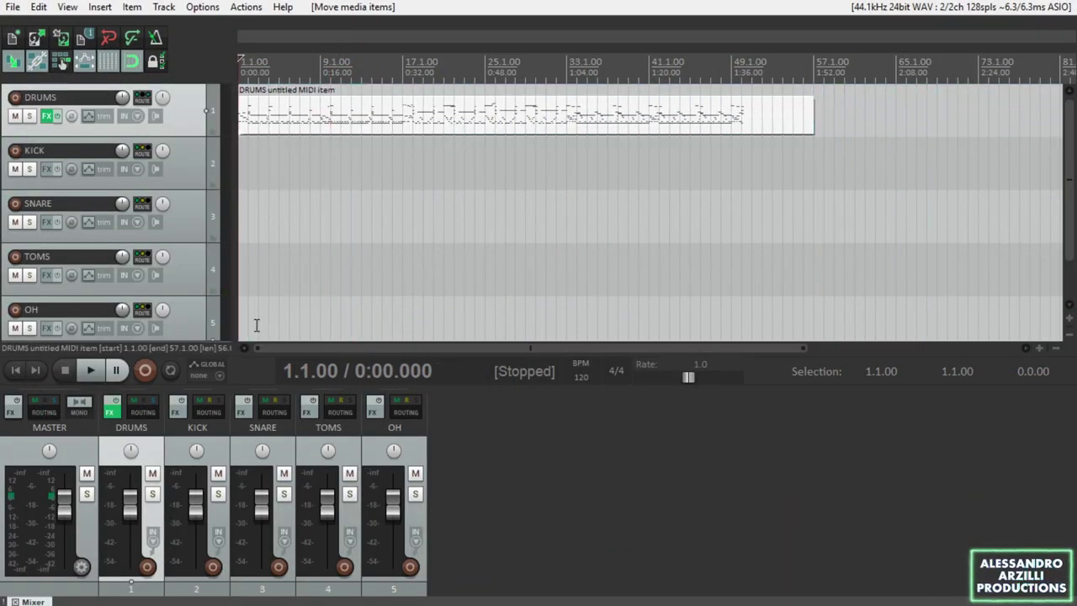
Play the DRUMS pattern at 170 BPM and check signal reaches SNARE, TOMS and OH.
{"action": "scroll", "coordinate": [325, 284], "scroll_direction": "up", "scroll_amount": 5}
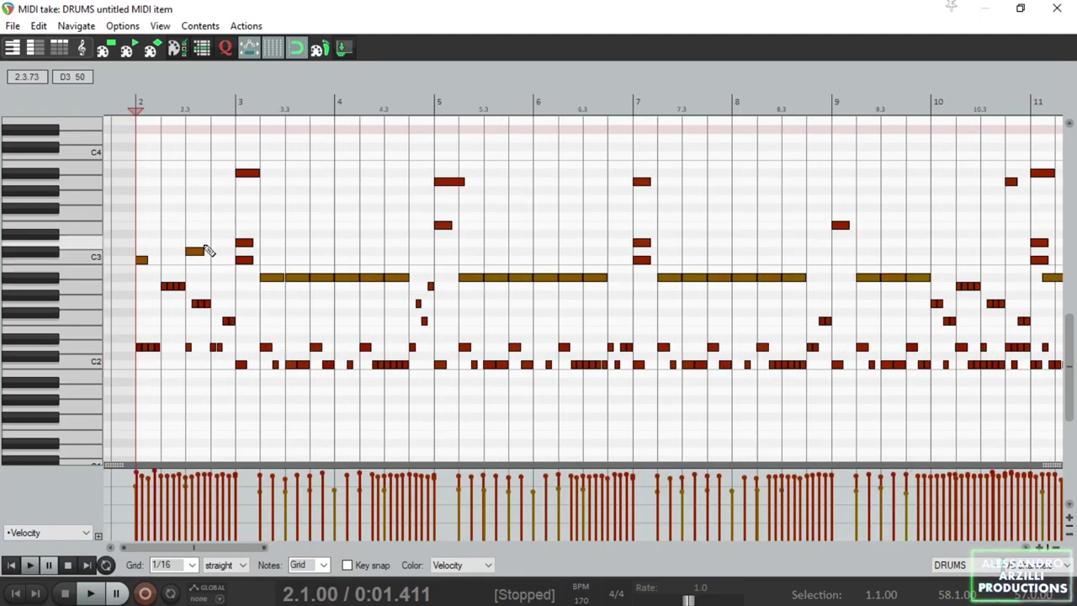
{"action": "key", "text": "space"}
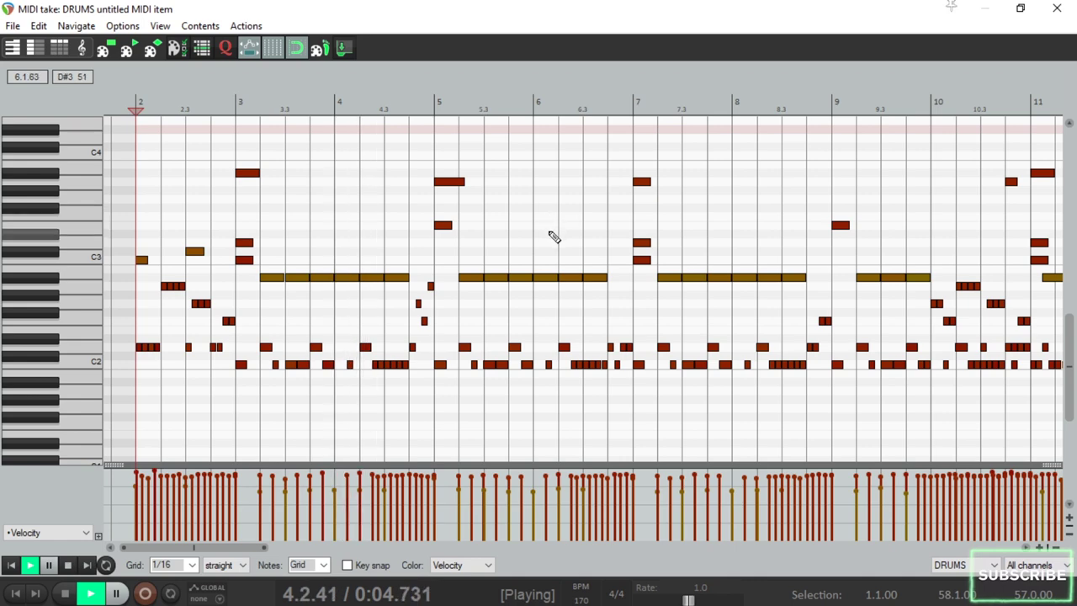
{"action": "scroll", "coordinate": [680, 232], "scroll_direction": "up", "scroll_amount": 3}
{"action": "scroll", "coordinate": [873, 240], "scroll_direction": "up", "scroll_amount": 6}
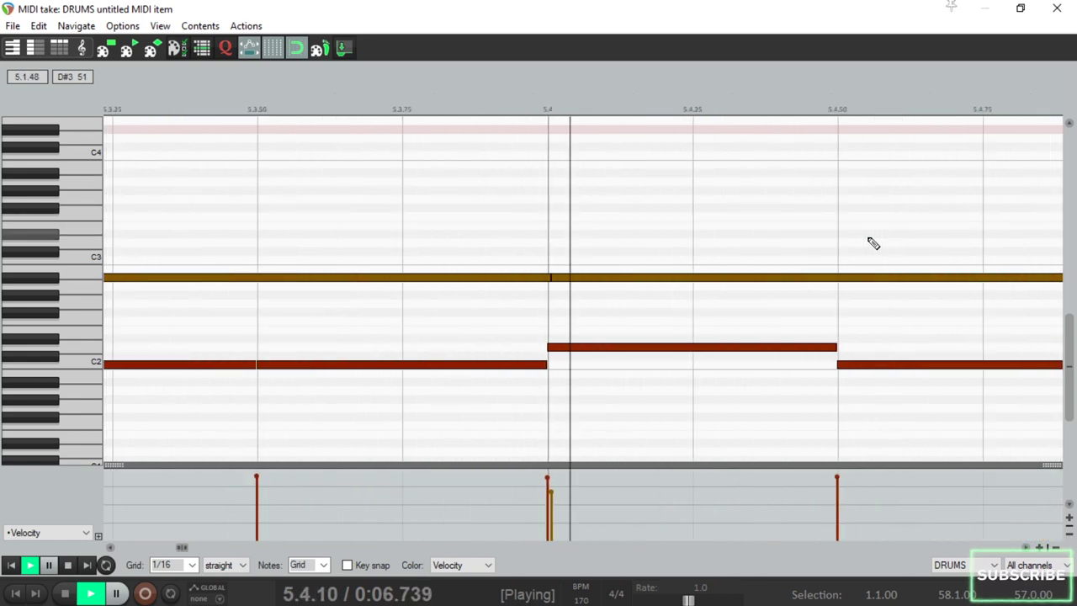
{"action": "scroll", "coordinate": [872, 244], "scroll_direction": "up", "scroll_amount": 4}
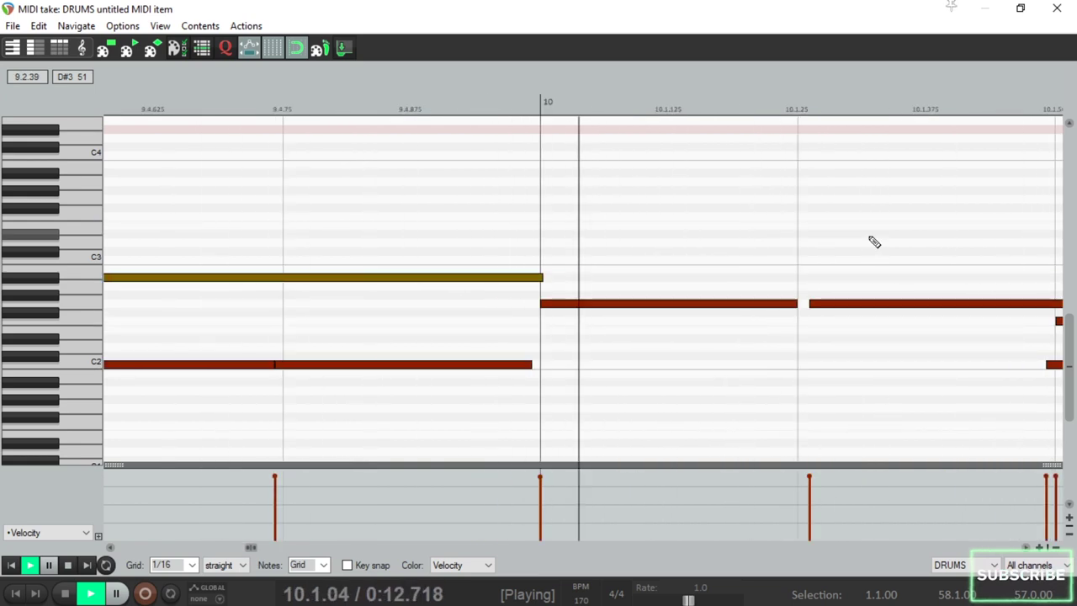
{"action": "scroll", "coordinate": [874, 242], "scroll_direction": "down", "scroll_amount": 6}
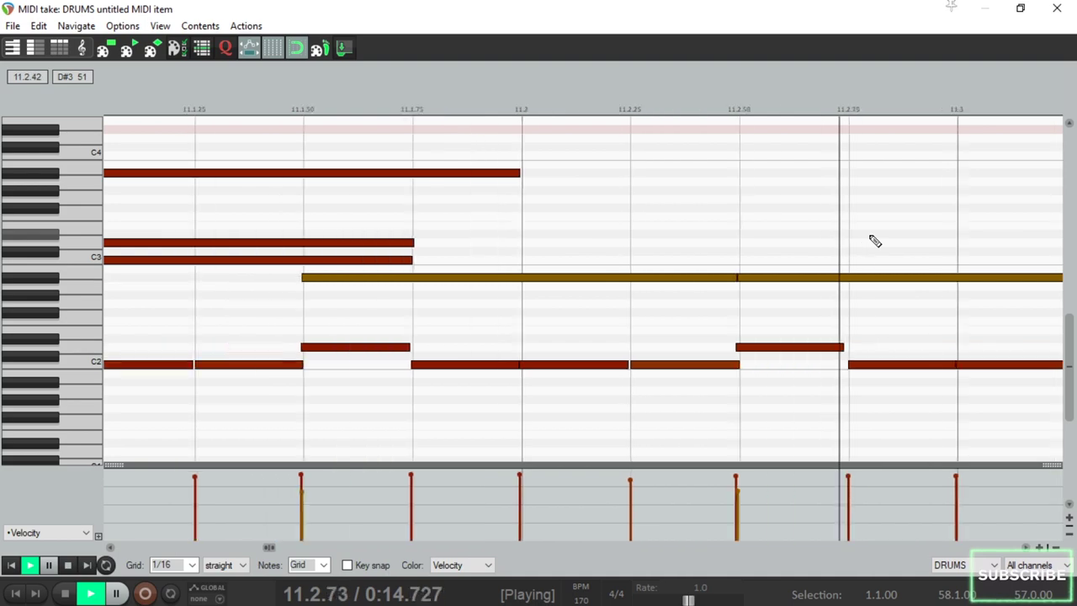
{"action": "scroll", "coordinate": [874, 243], "scroll_direction": "down", "scroll_amount": 5}
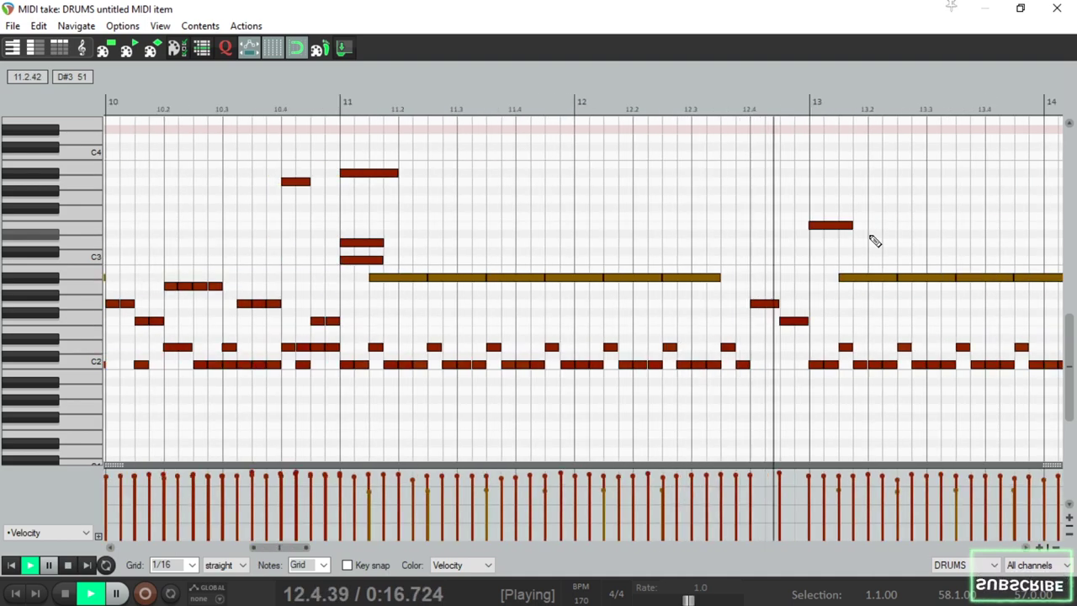
{"action": "scroll", "coordinate": [874, 242], "scroll_direction": "down", "scroll_amount": 4}
{"action": "scroll", "coordinate": [874, 242], "scroll_direction": "down", "scroll_amount": 3}
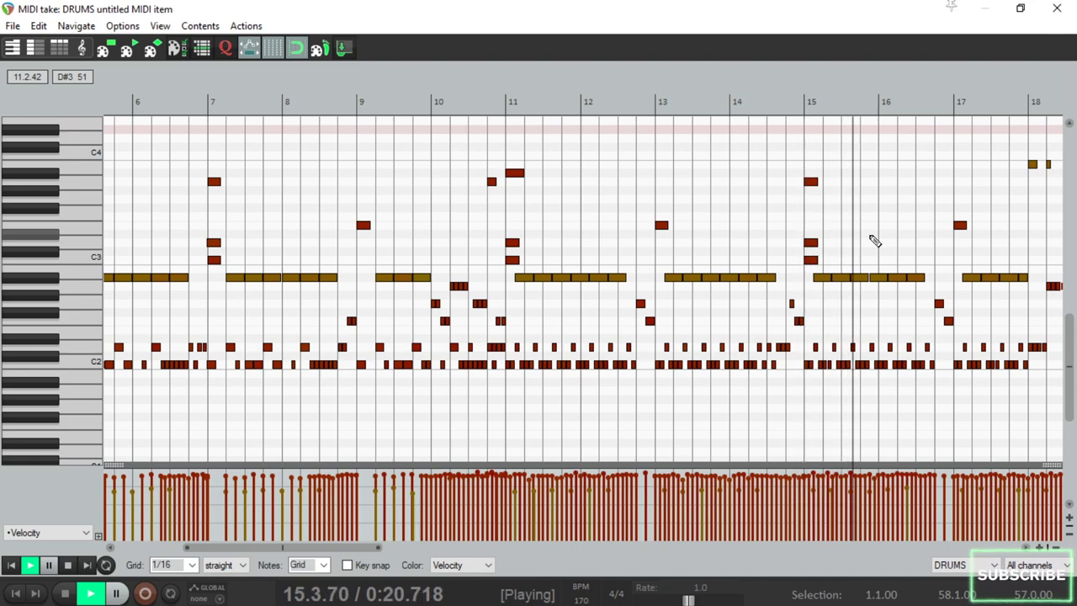
{"action": "scroll", "coordinate": [875, 242], "scroll_direction": "down", "scroll_amount": 3}
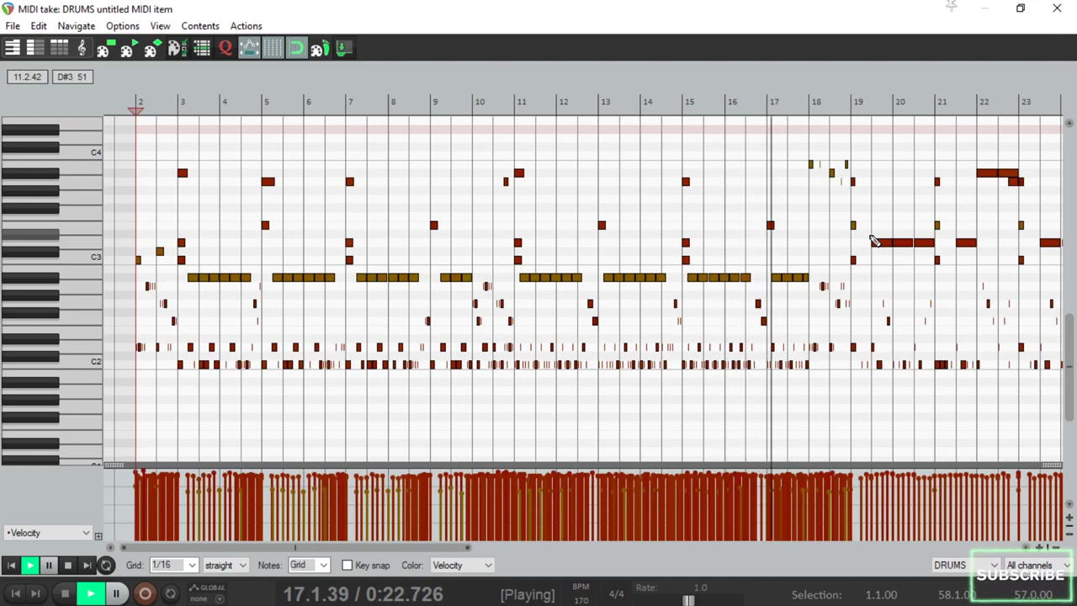
{"action": "scroll", "coordinate": [875, 243], "scroll_direction": "up", "scroll_amount": 8}
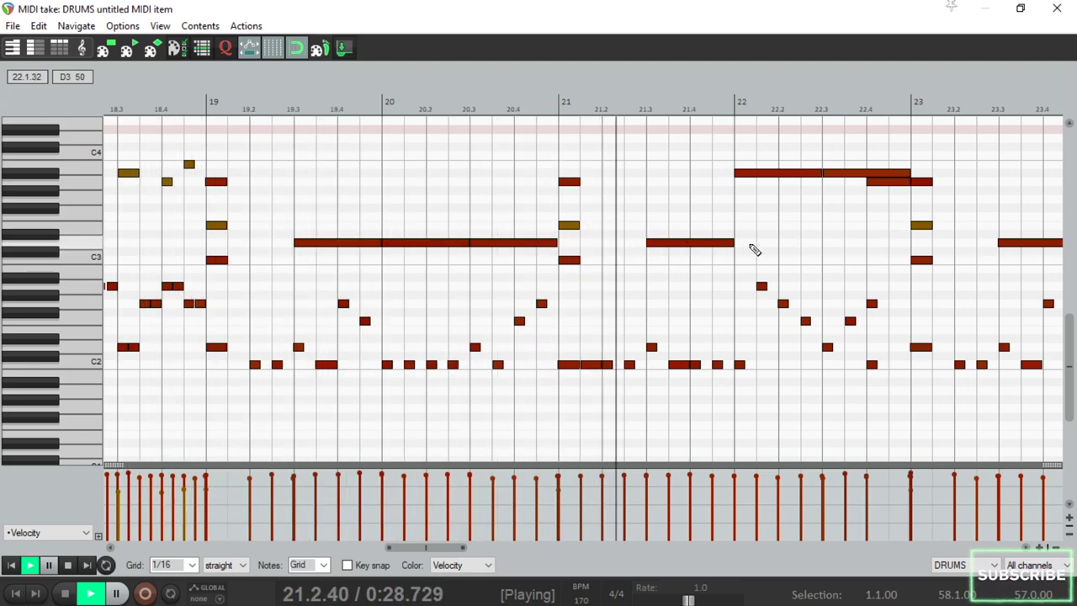
{"action": "scroll", "coordinate": [757, 250], "scroll_direction": "down", "scroll_amount": 2}
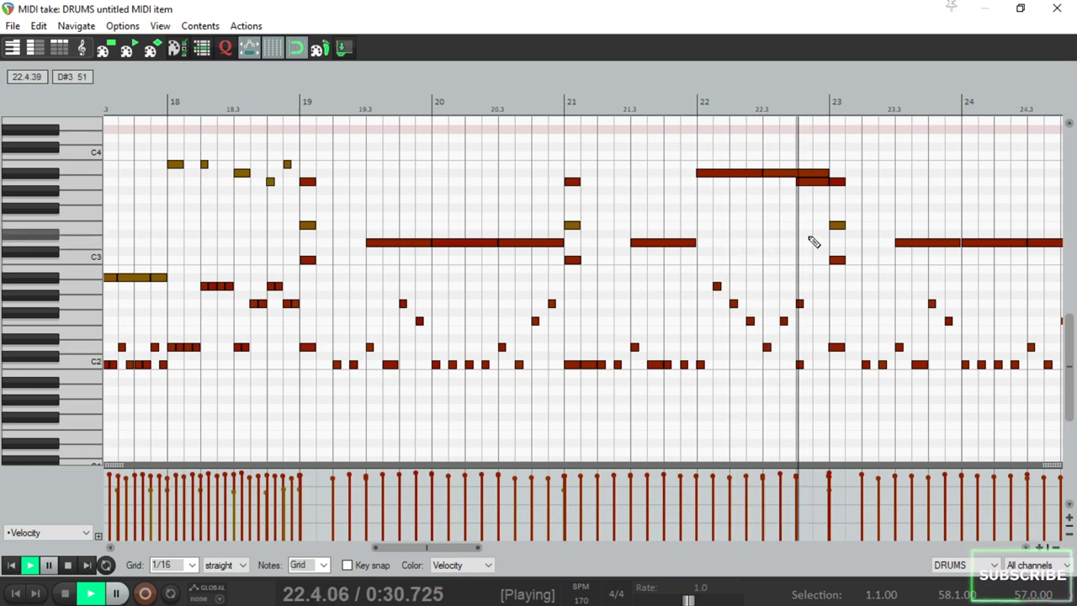
{"action": "scroll", "coordinate": [815, 240], "scroll_direction": "down", "scroll_amount": 8}
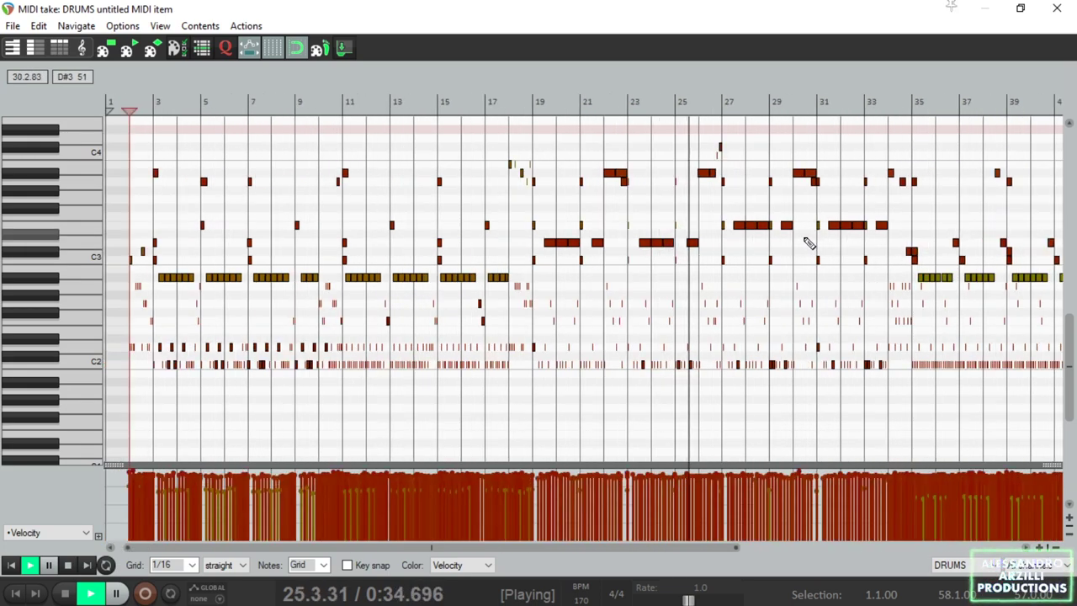
{"action": "scroll", "coordinate": [810, 243], "scroll_direction": "up", "scroll_amount": 4}
{"action": "scroll", "coordinate": [808, 242], "scroll_direction": "up", "scroll_amount": 6}
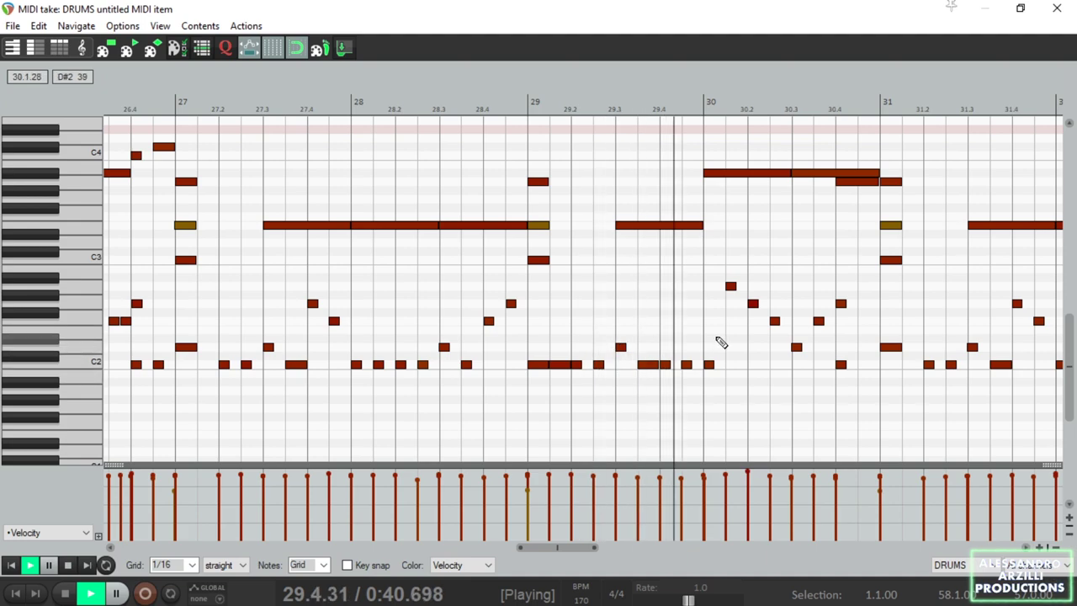
{"action": "scroll", "coordinate": [901, 234], "scroll_direction": "down", "scroll_amount": 2}
{"action": "scroll", "coordinate": [900, 234], "scroll_direction": "down", "scroll_amount": 3}
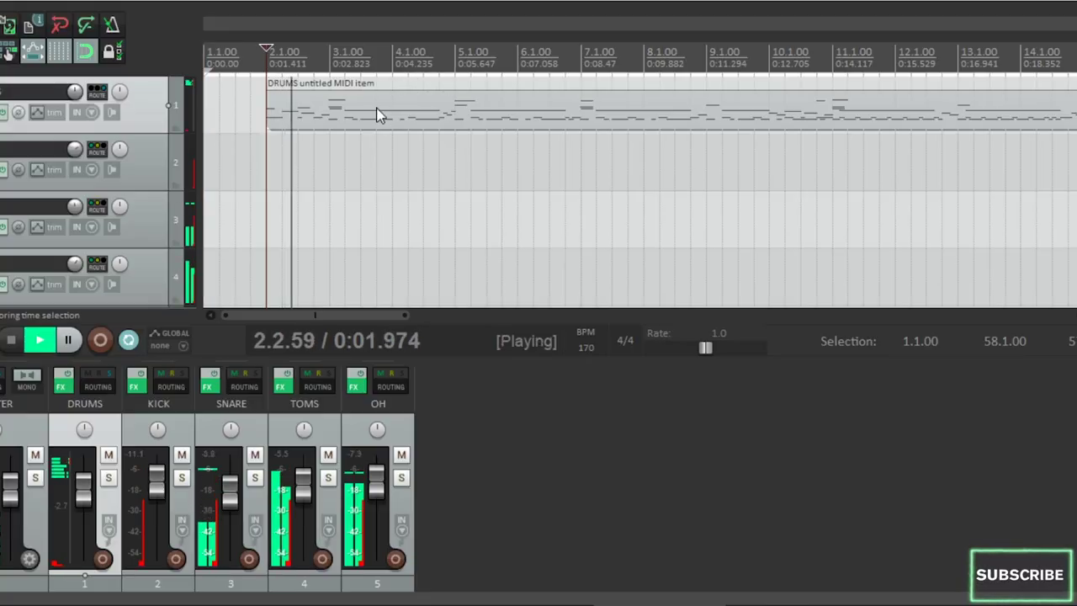
{"action": "key", "text": "space"}
Select 3.2.00–4.4.00, solo KICK and play that passage.
{"action": "left_click_drag", "start_coordinate": [345, 72], "coordinate": [438, 74]}
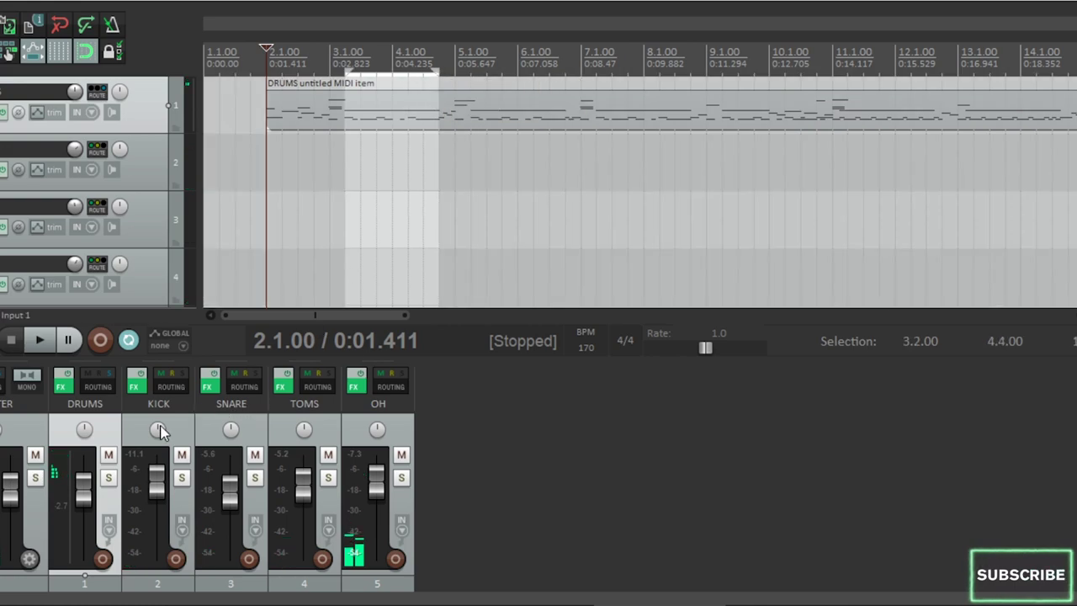
{"action": "left_click", "coordinate": [181, 478]}
{"action": "scroll", "coordinate": [461, 166], "scroll_direction": "up", "scroll_amount": 3}
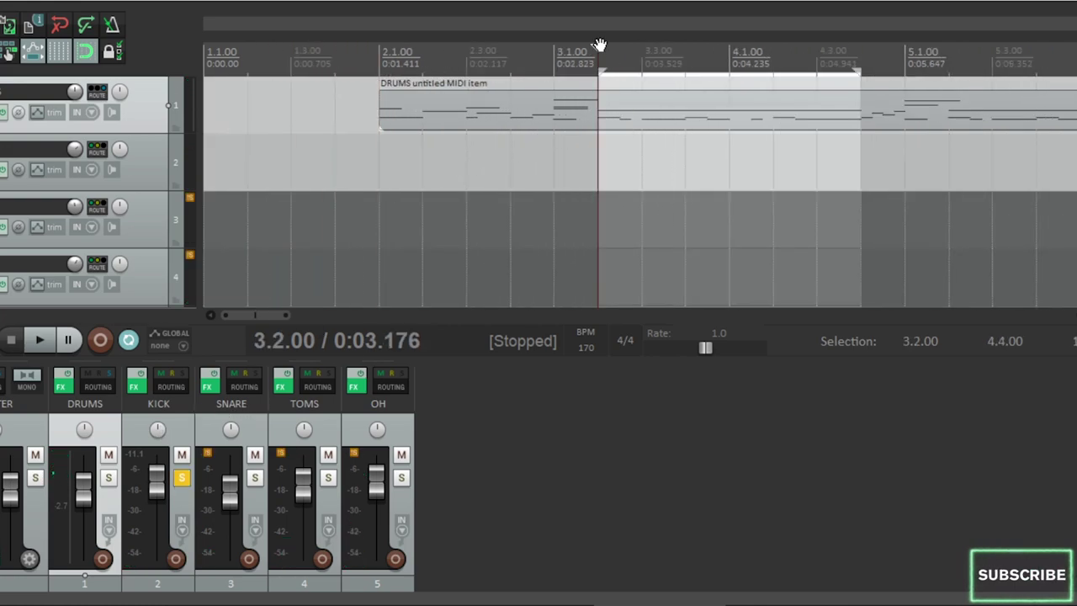
{"action": "key", "text": "space"}
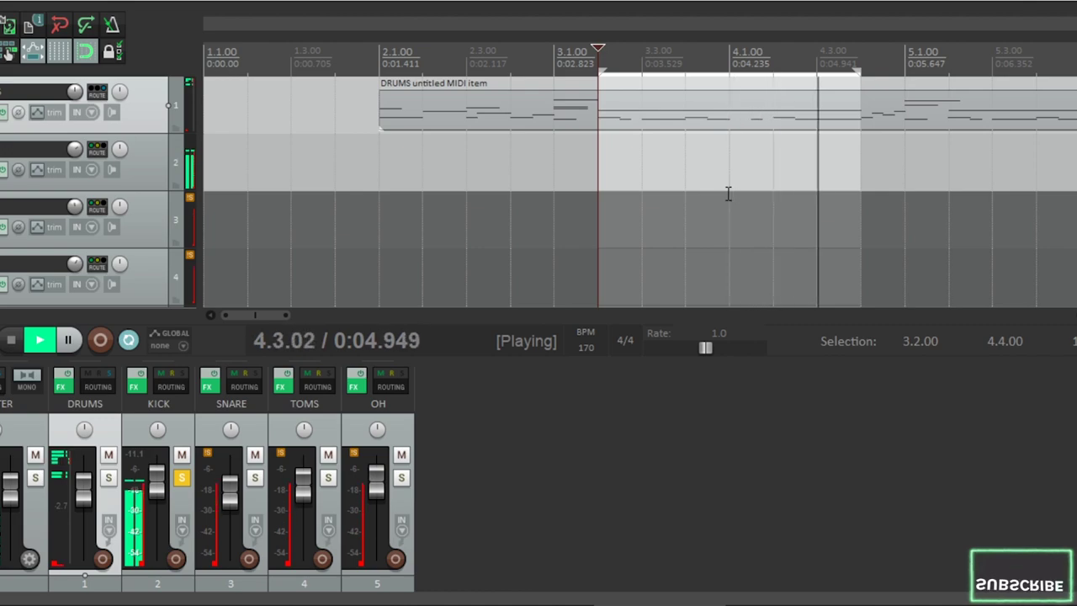
Open the KICK FX chain and repeatedly bypass ReaEQ to A/B the kick, leaving it enabled.
{"action": "left_click", "coordinate": [134, 386]}
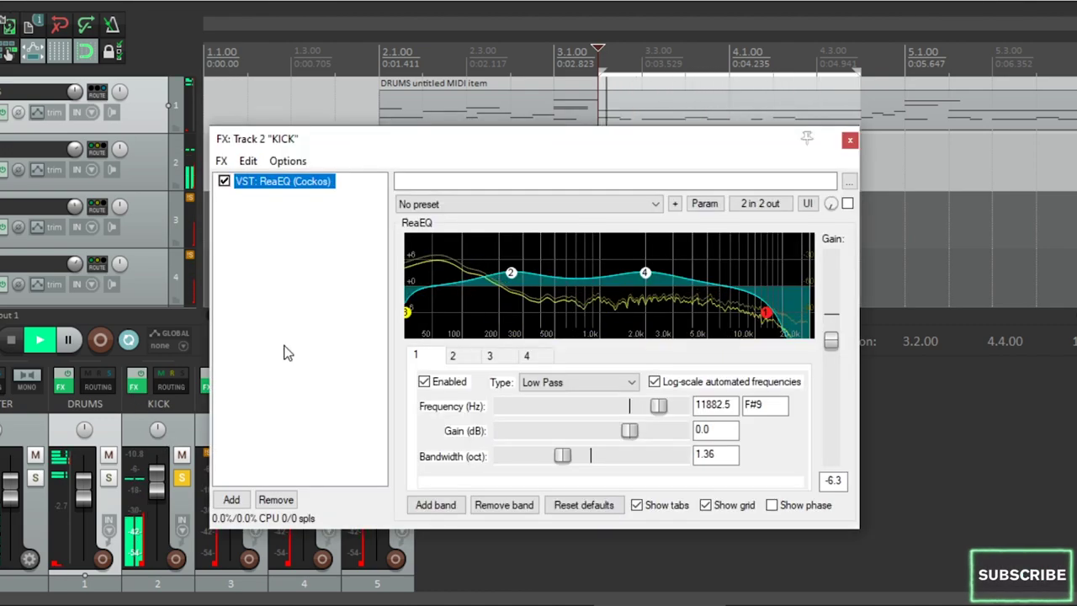
{"action": "left_click", "coordinate": [224, 181]}
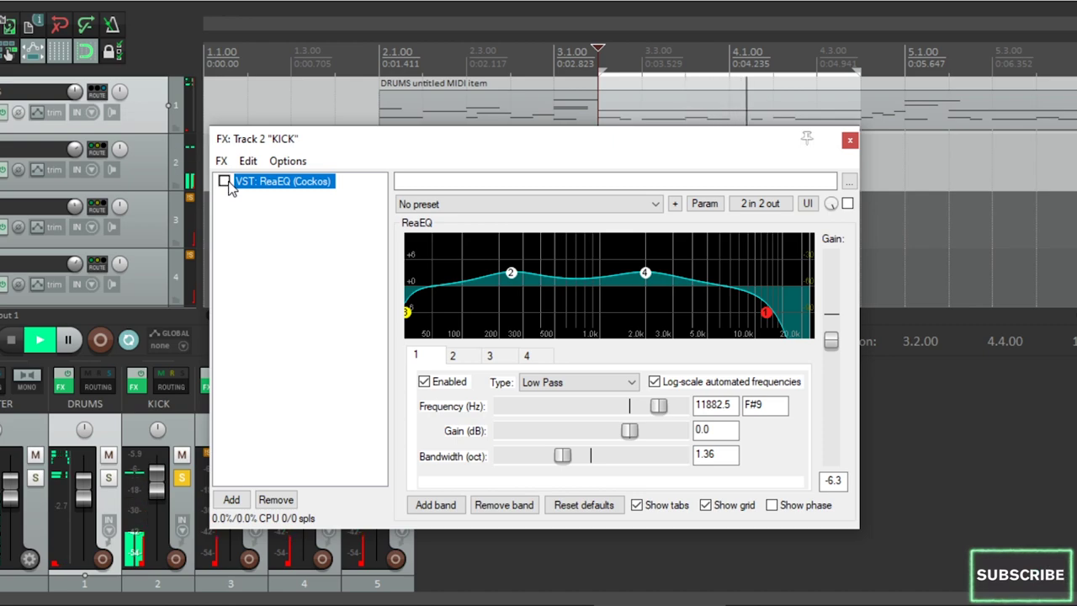
{"action": "left_click", "coordinate": [225, 181]}
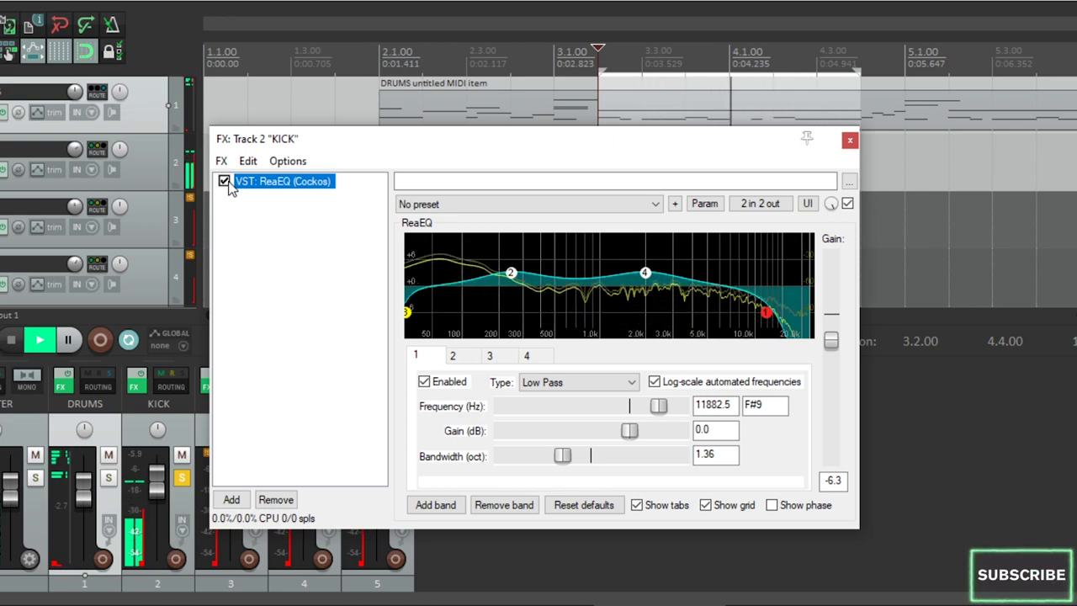
{"action": "left_click", "coordinate": [225, 182]}
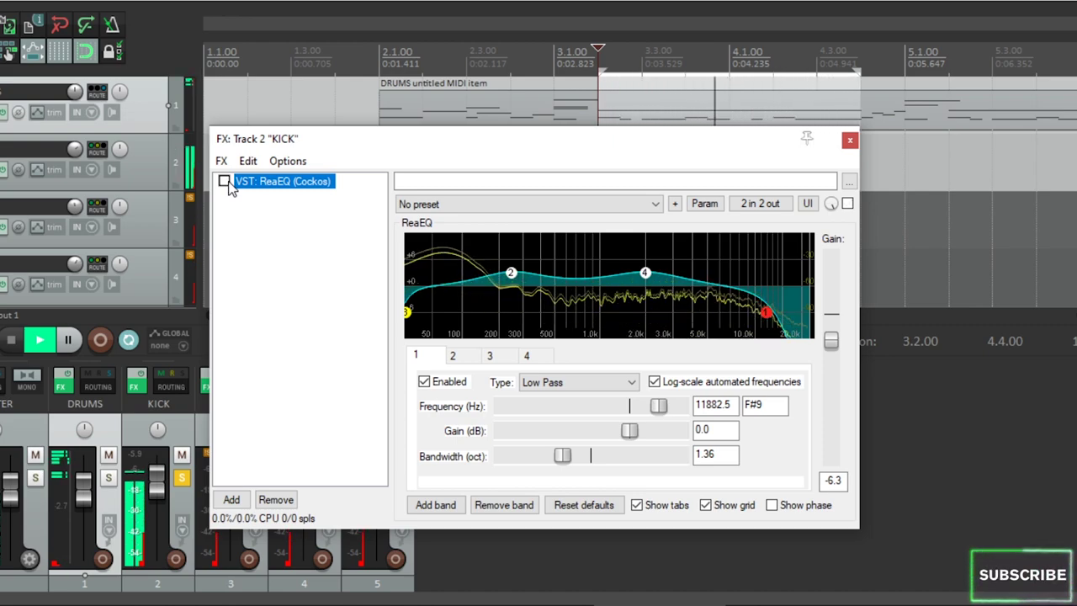
{"action": "left_click", "coordinate": [225, 182]}
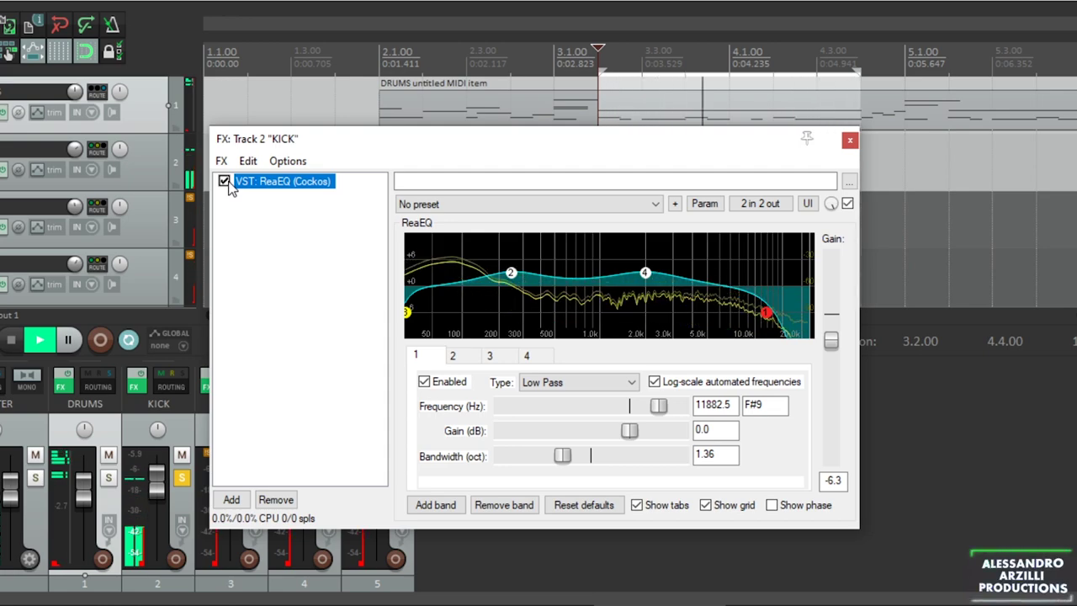
{"action": "left_click", "coordinate": [225, 182]}
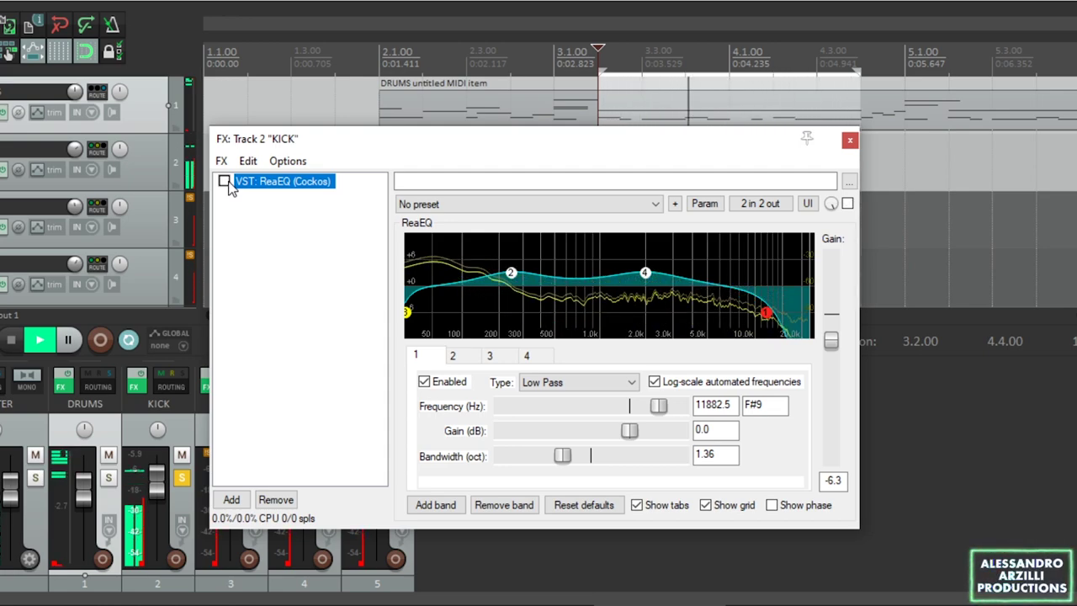
{"action": "left_click", "coordinate": [226, 182]}
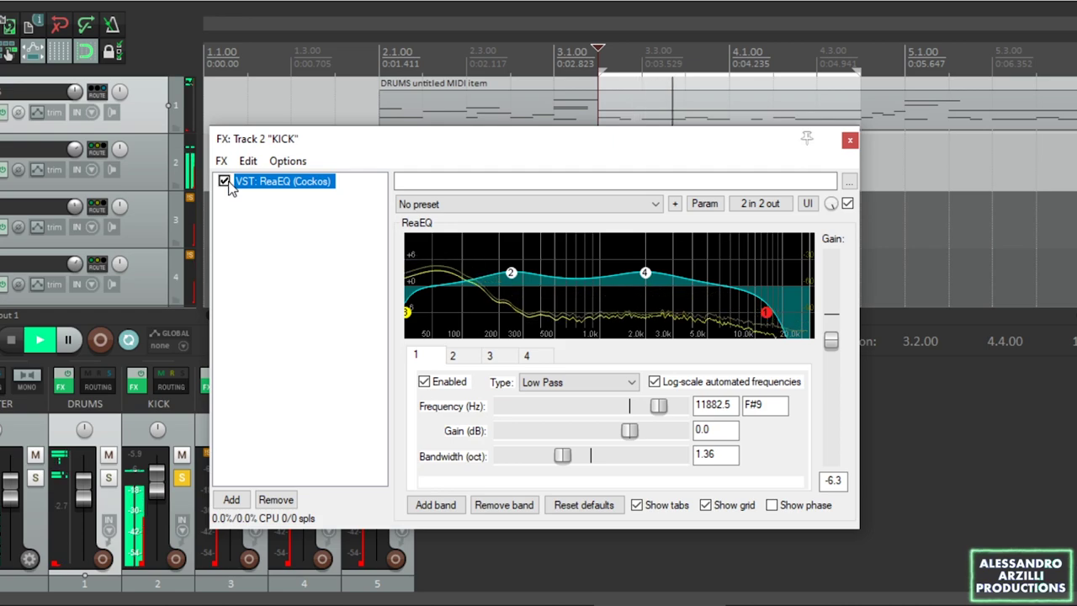
{"action": "left_click", "coordinate": [224, 182]}
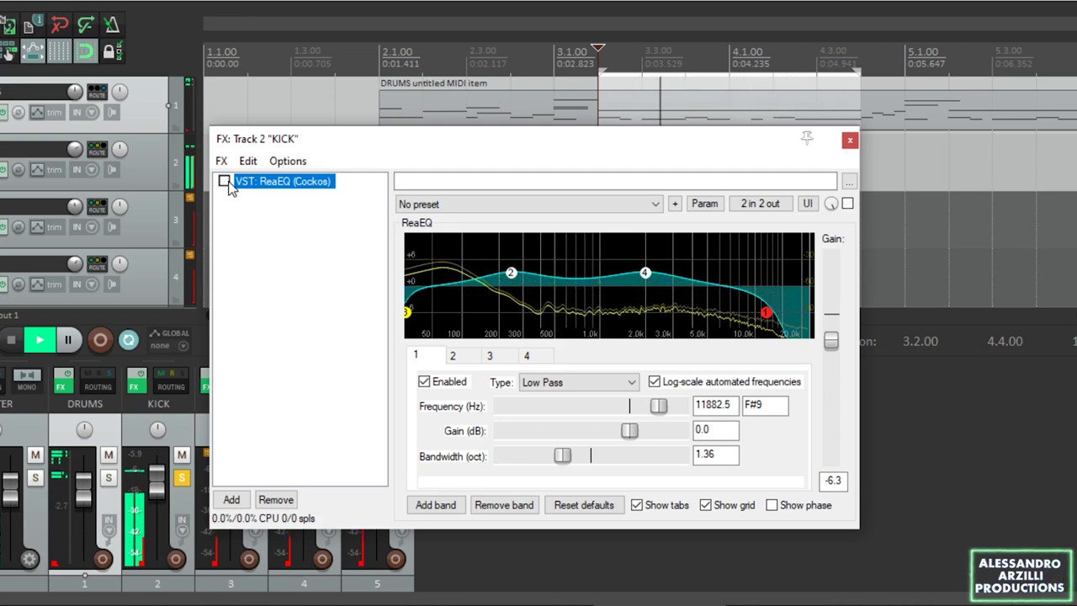
{"action": "left_click", "coordinate": [225, 182]}
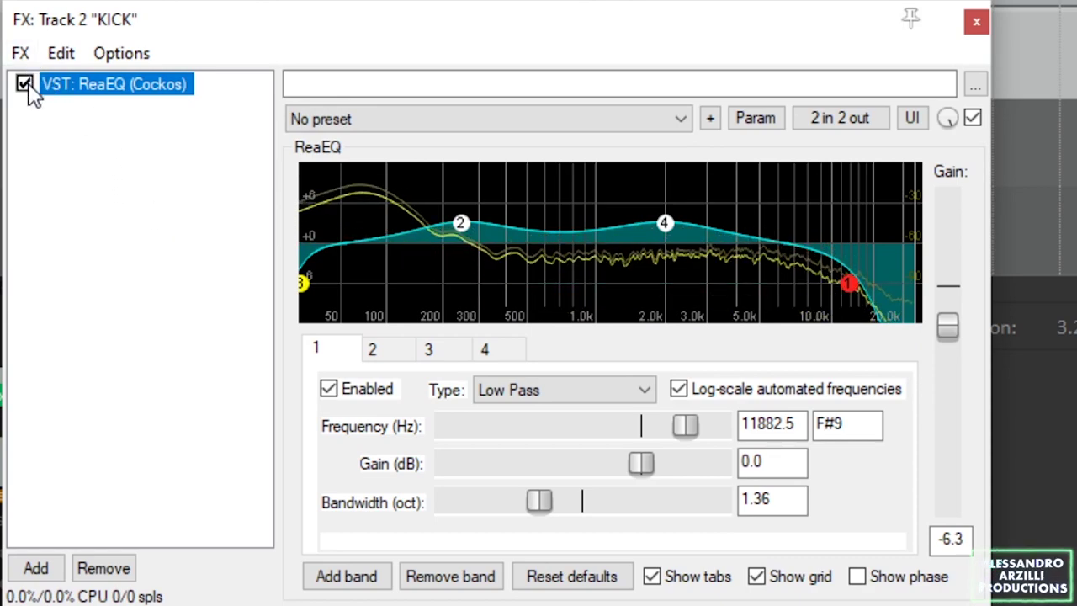
{"action": "left_click", "coordinate": [24, 85]}
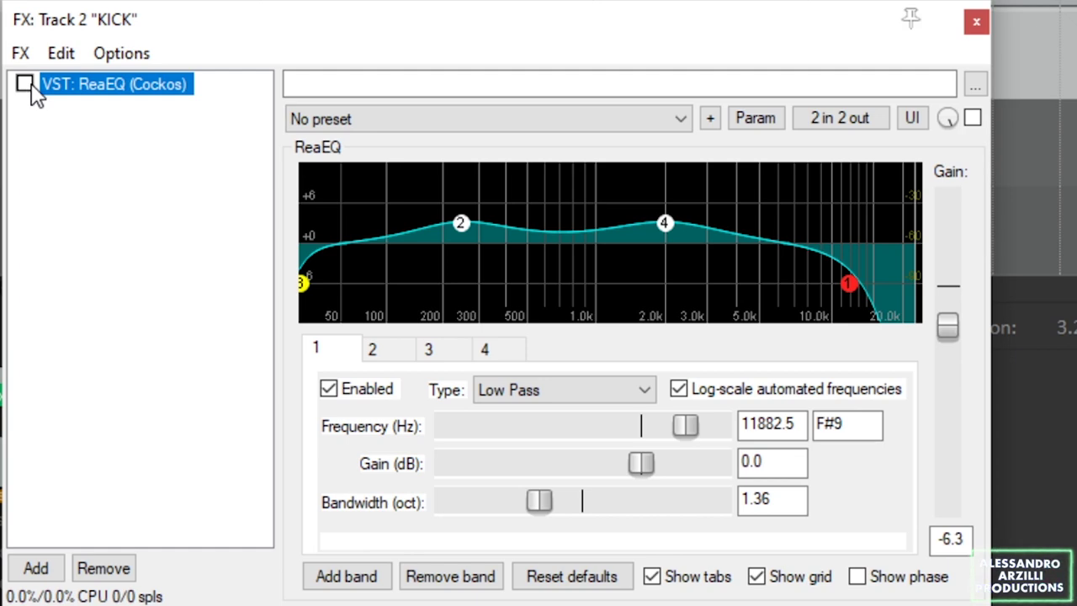
{"action": "left_click", "coordinate": [24, 84]}
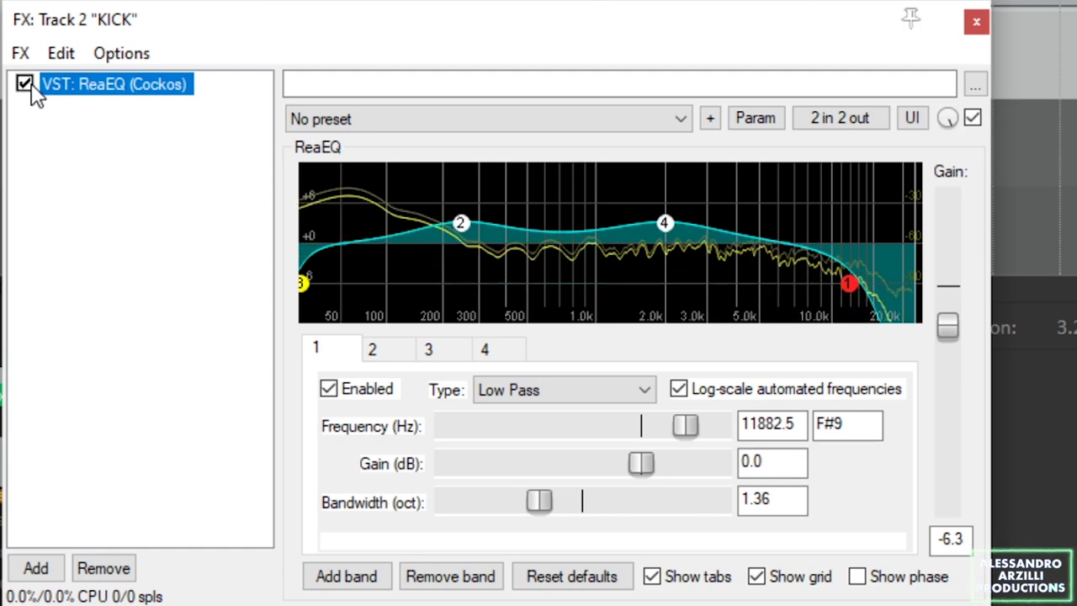
{"action": "left_click", "coordinate": [24, 84]}
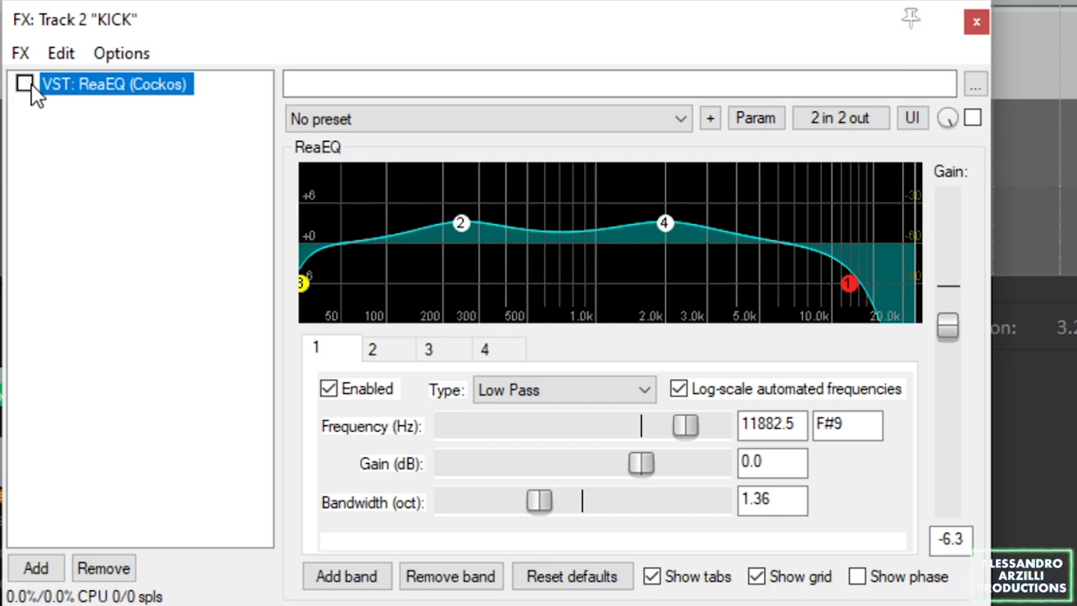
{"action": "left_click", "coordinate": [24, 84]}
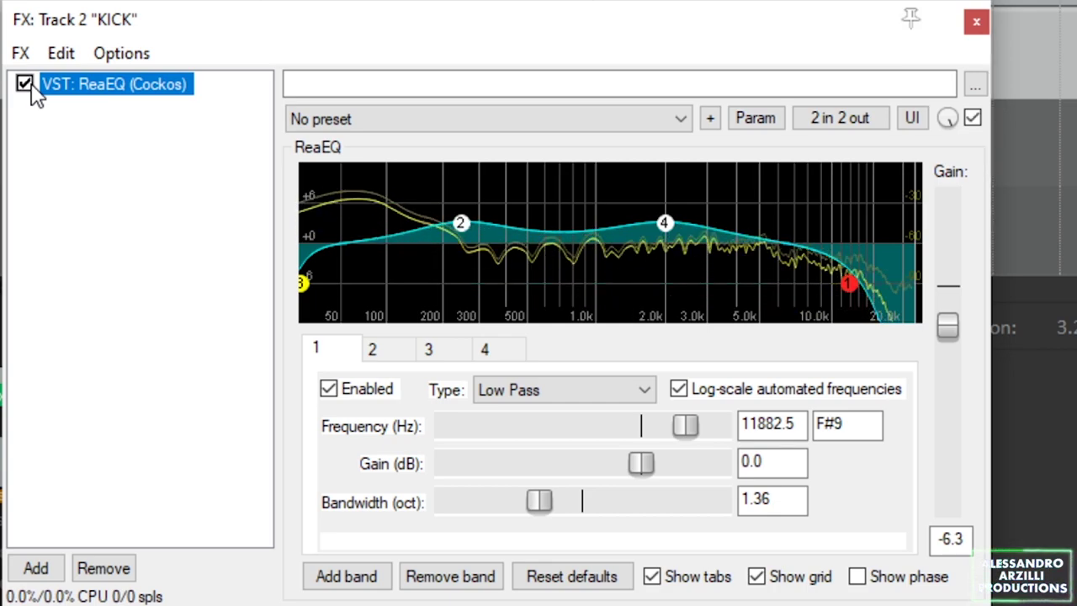
{"action": "left_click", "coordinate": [24, 85]}
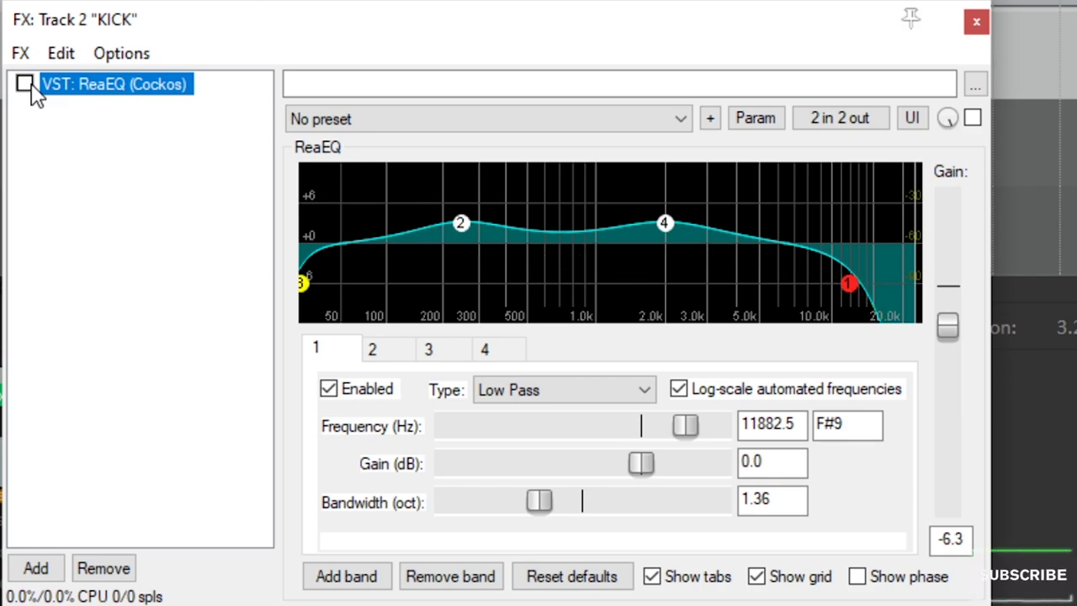
{"action": "left_click", "coordinate": [31, 86]}
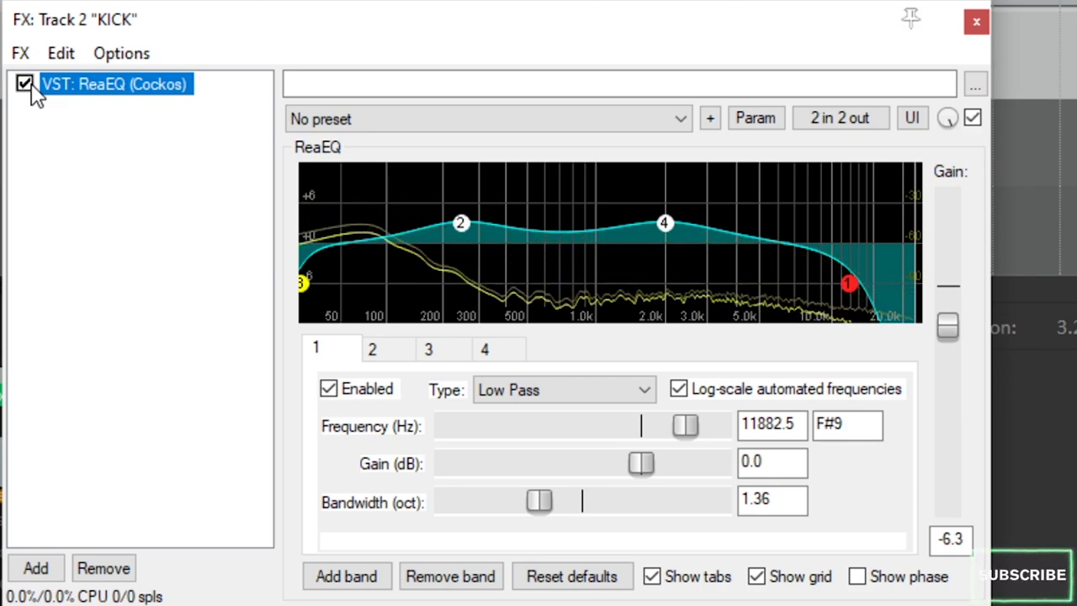
{"action": "left_click", "coordinate": [24, 84]}
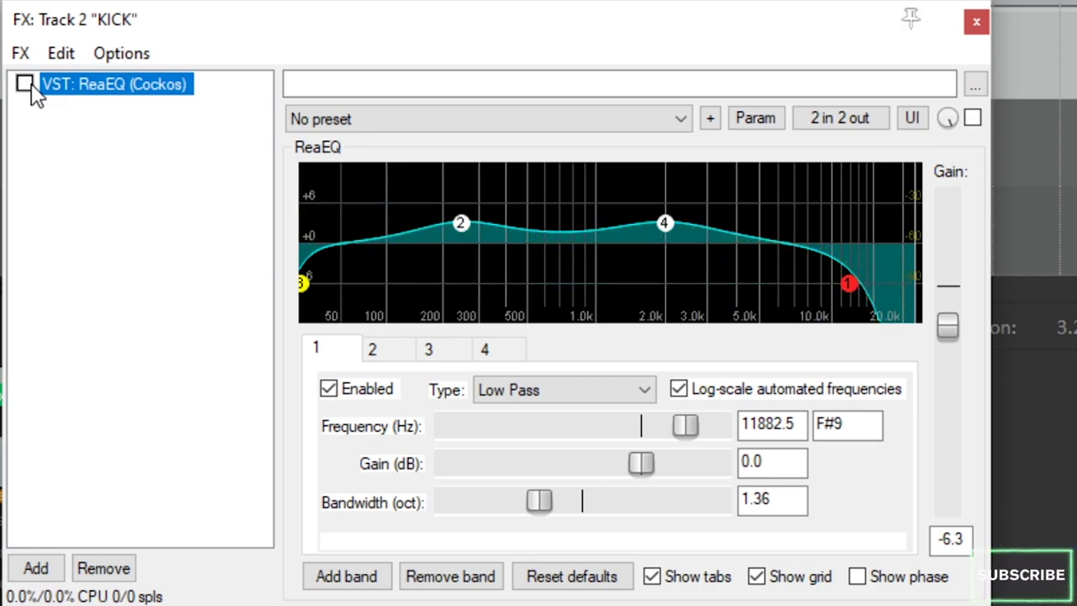
{"action": "left_click", "coordinate": [25, 85]}
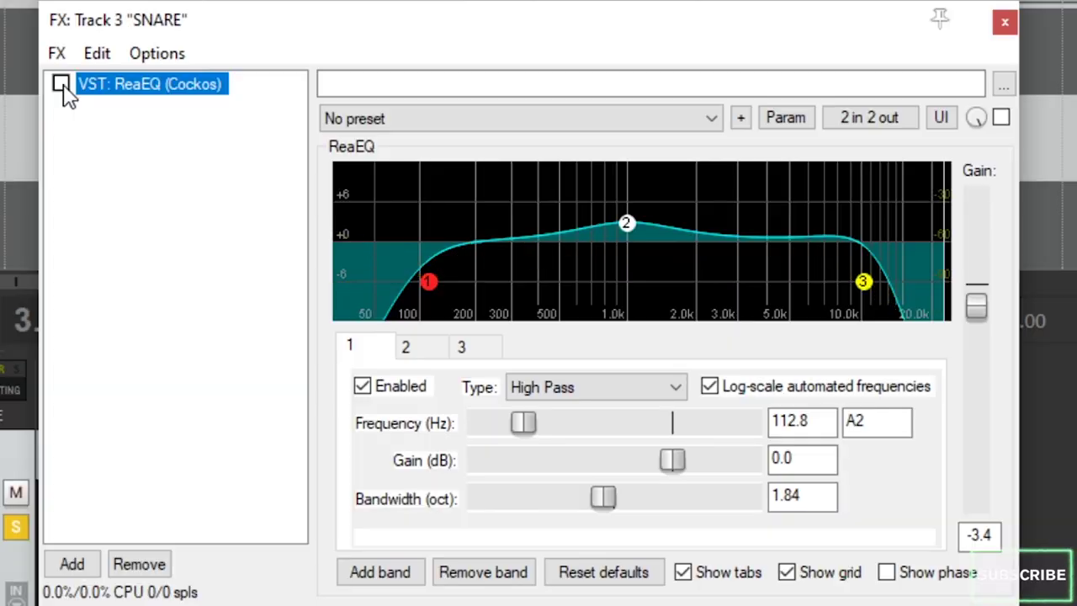
A/B the soloed snare by toggling its ReaEQ filtering on and off during playback.
{"action": "left_click", "coordinate": [60, 84]}
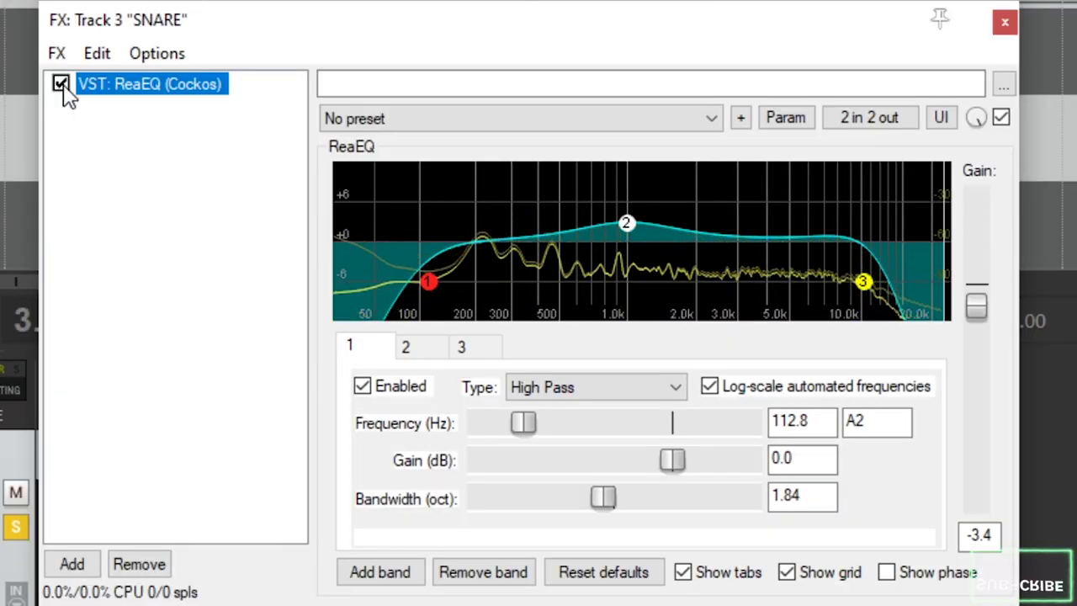
{"action": "left_click", "coordinate": [62, 85]}
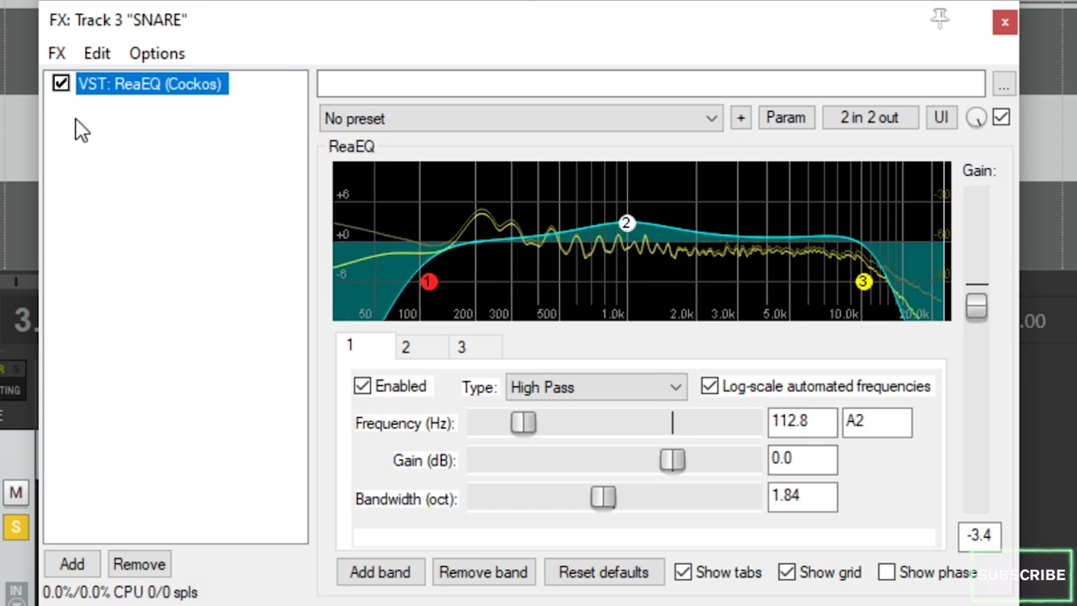
{"action": "left_click", "coordinate": [62, 84]}
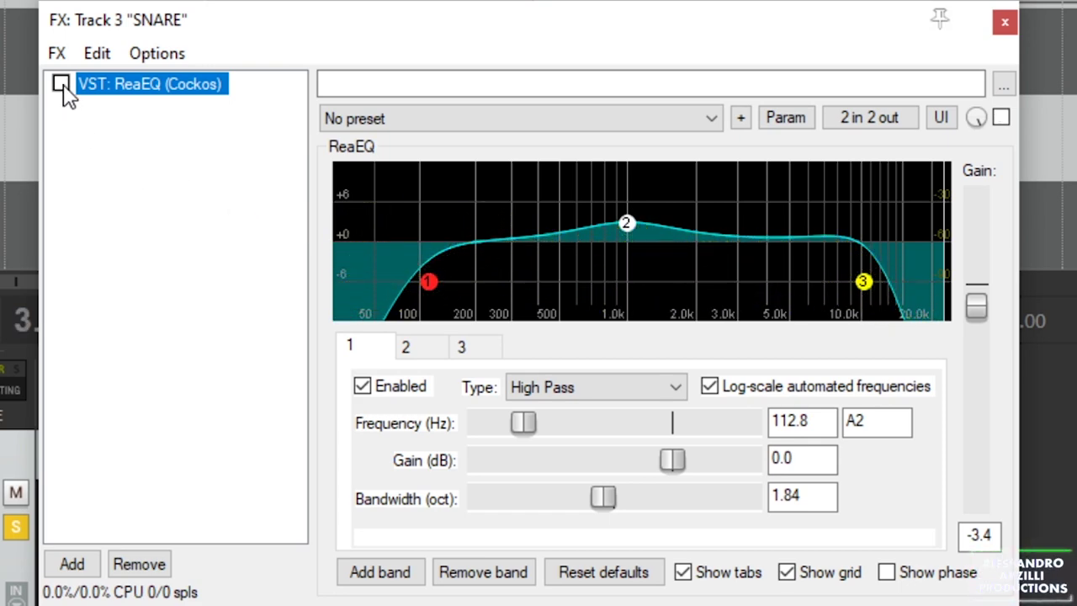
{"action": "left_click", "coordinate": [63, 85]}
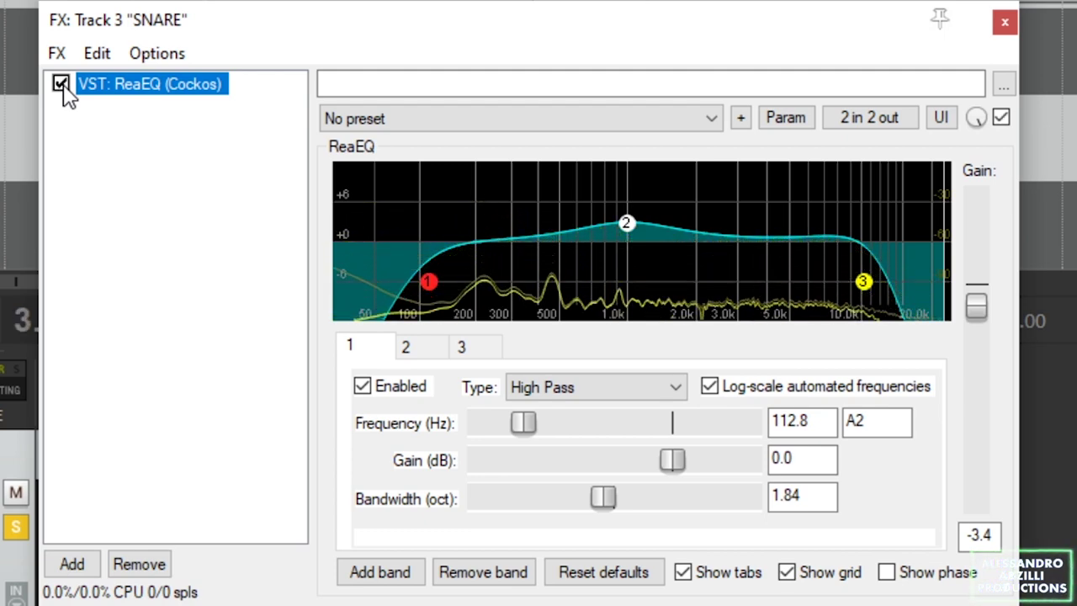
{"action": "left_click", "coordinate": [61, 84]}
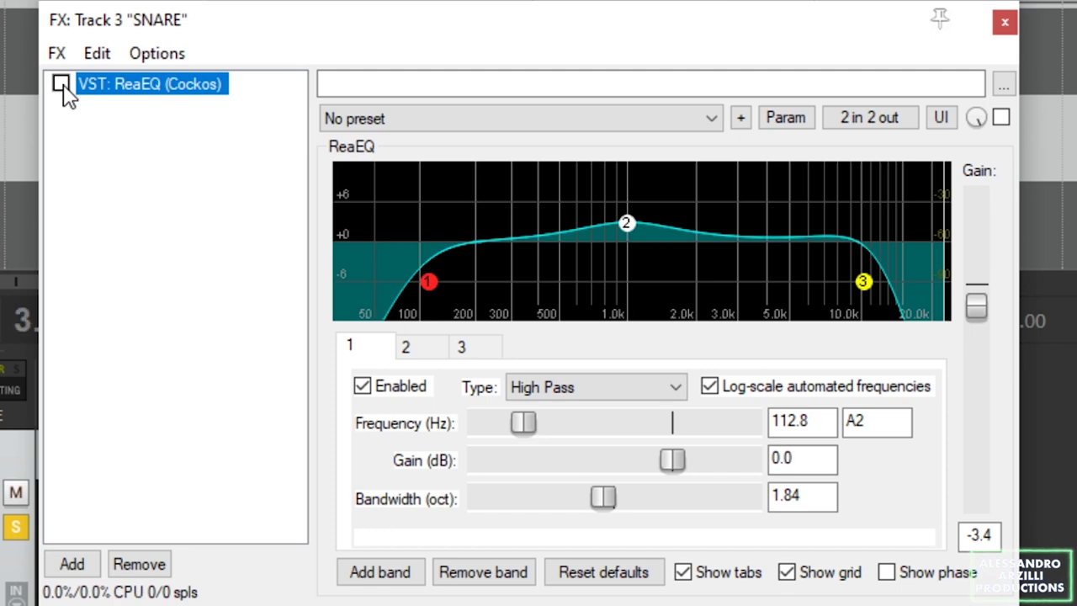
{"action": "left_click", "coordinate": [62, 84]}
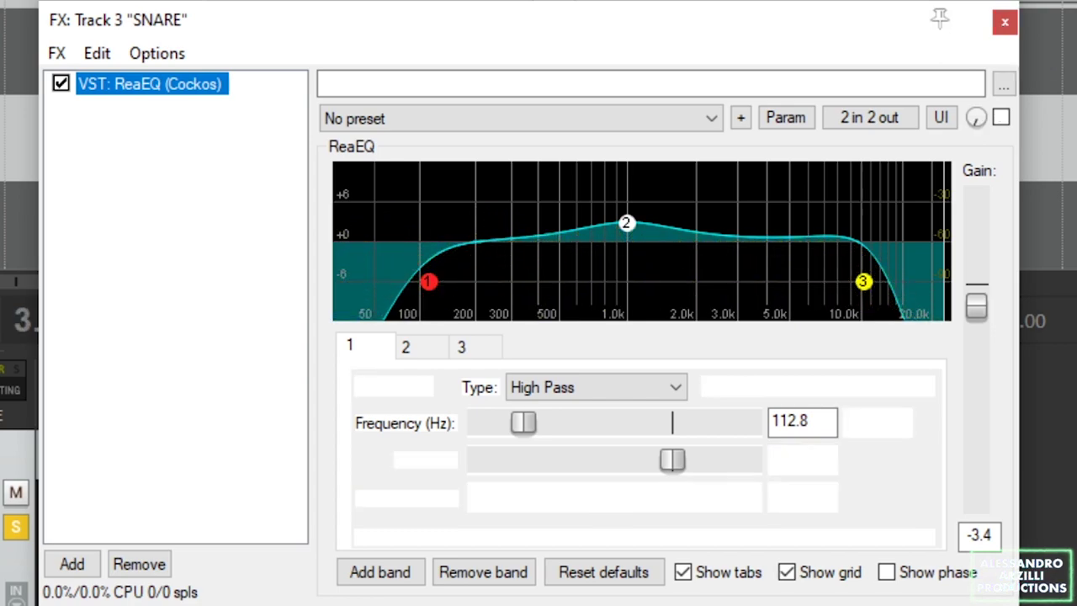
{"action": "left_click", "coordinate": [62, 84]}
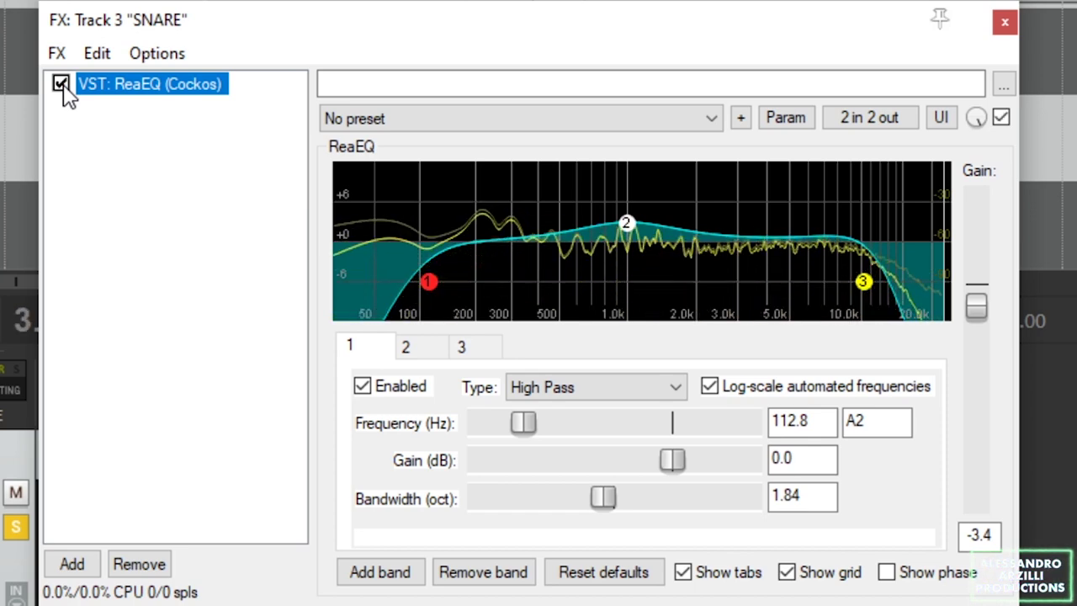
{"action": "left_click", "coordinate": [64, 88]}
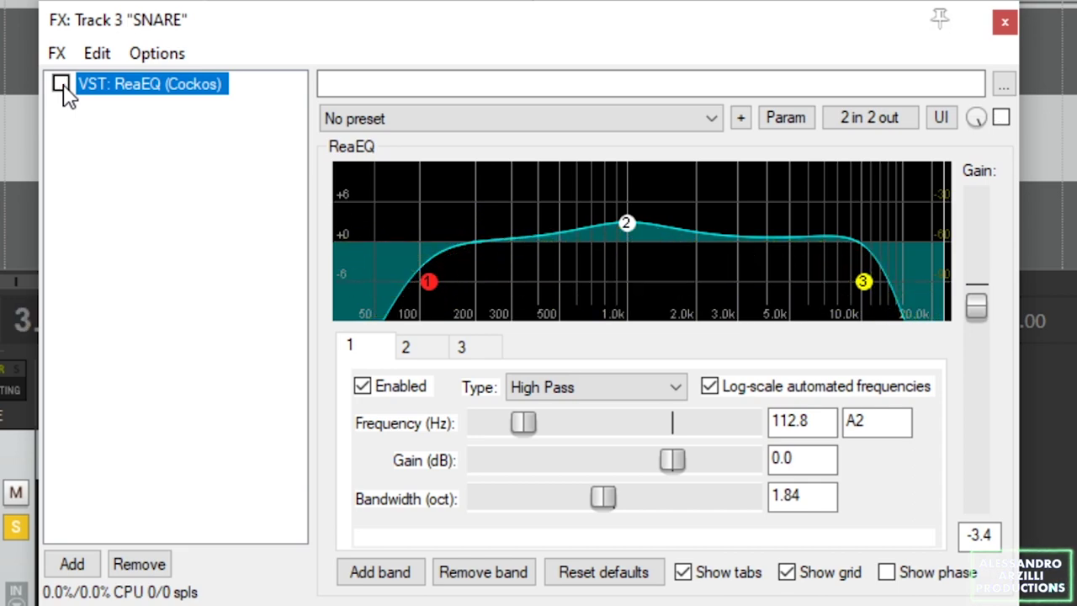
{"action": "left_click", "coordinate": [64, 88]}
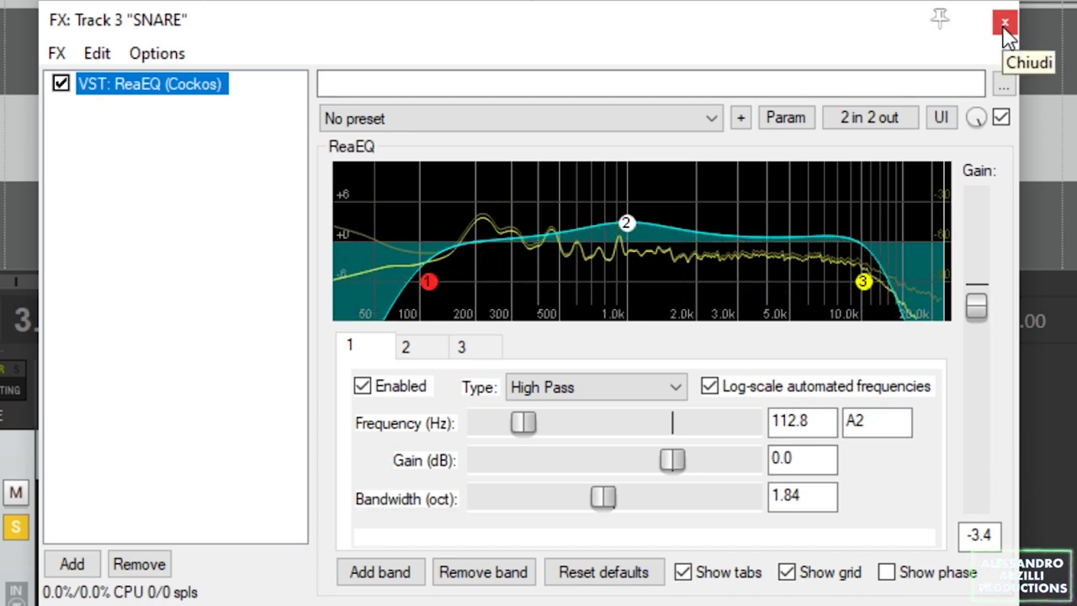
Stop playback and toggle the snare ReaEQ a few more times to compare.
{"action": "key", "text": "space"}
{"action": "key", "text": "space"}
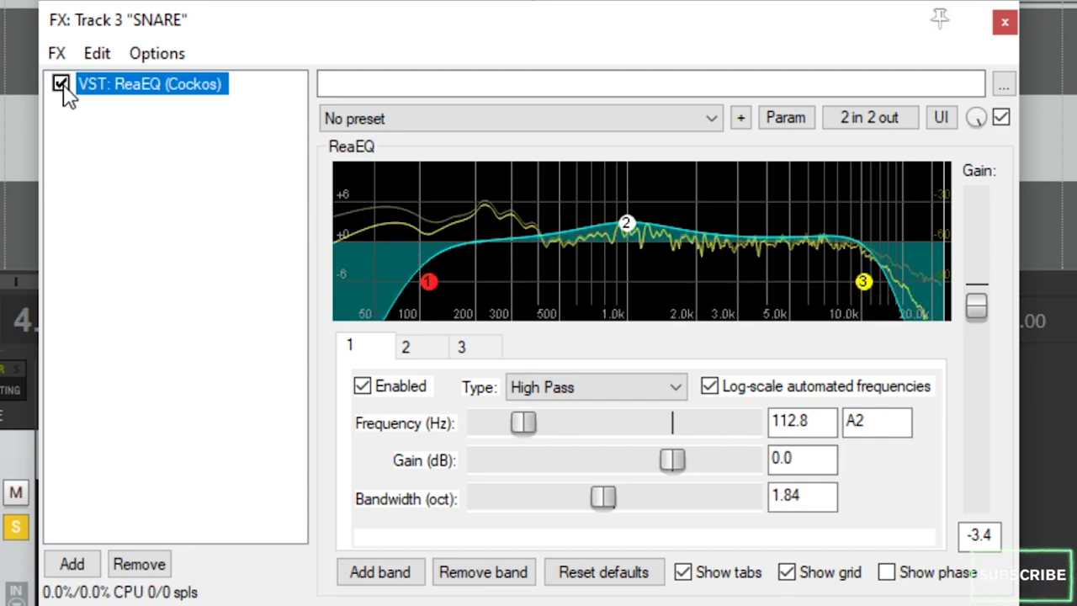
{"action": "left_click", "coordinate": [61, 84]}
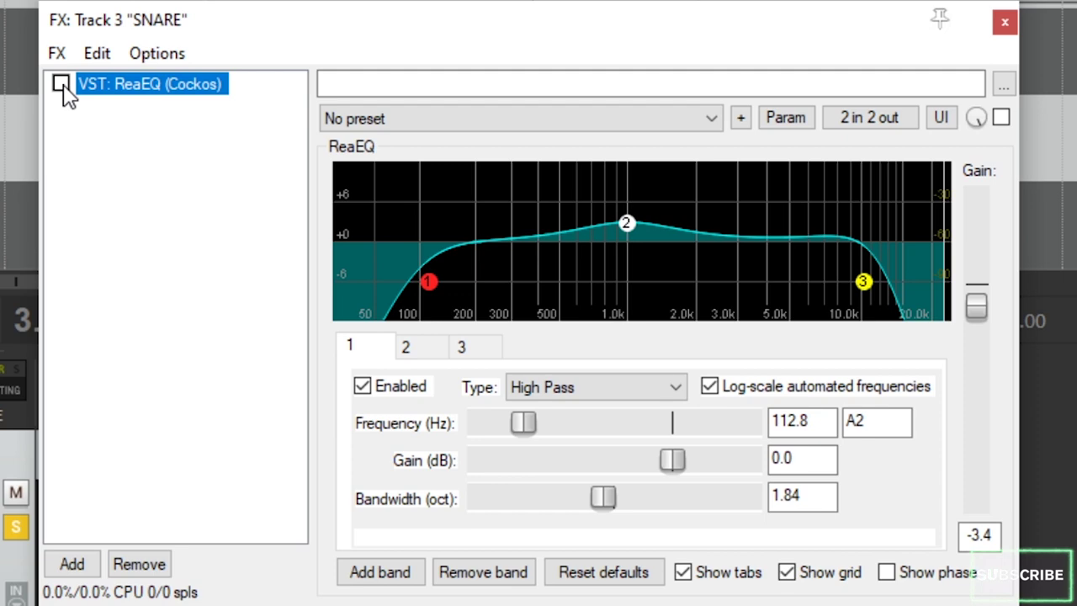
{"action": "left_click", "coordinate": [62, 84]}
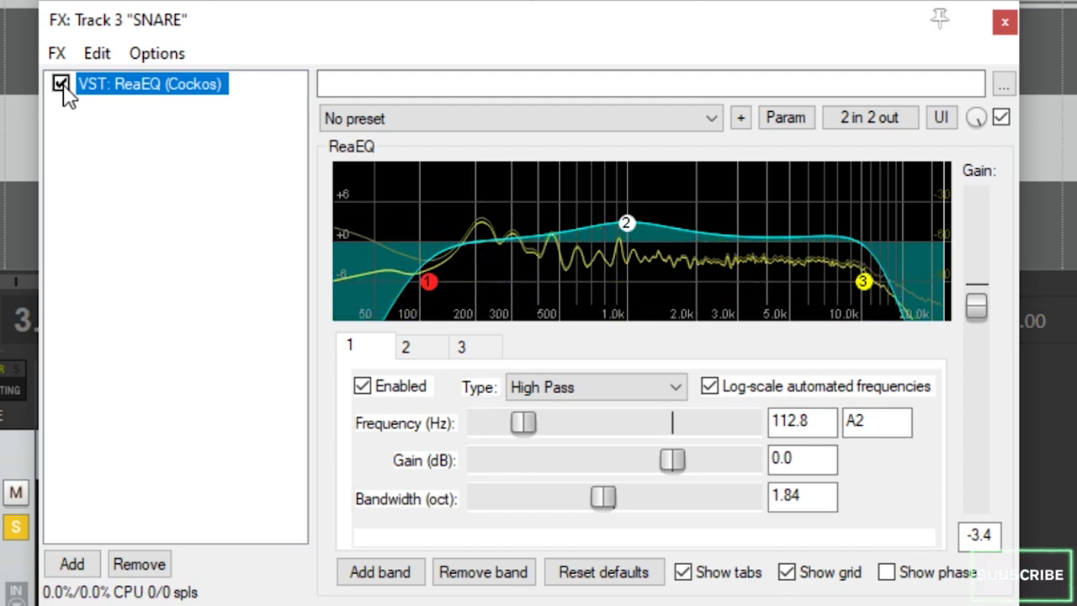
{"action": "left_click", "coordinate": [63, 85]}
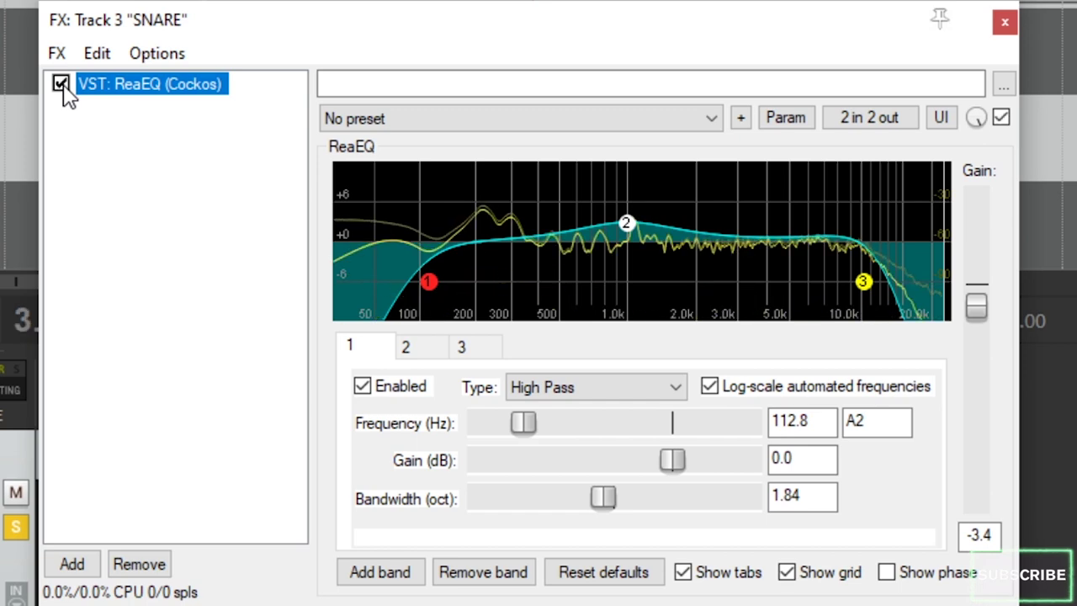
Close the snare EQ, unsolo SNARE, and start playback with the TOMS effects chain shown.
{"action": "left_click", "coordinate": [1006, 25]}
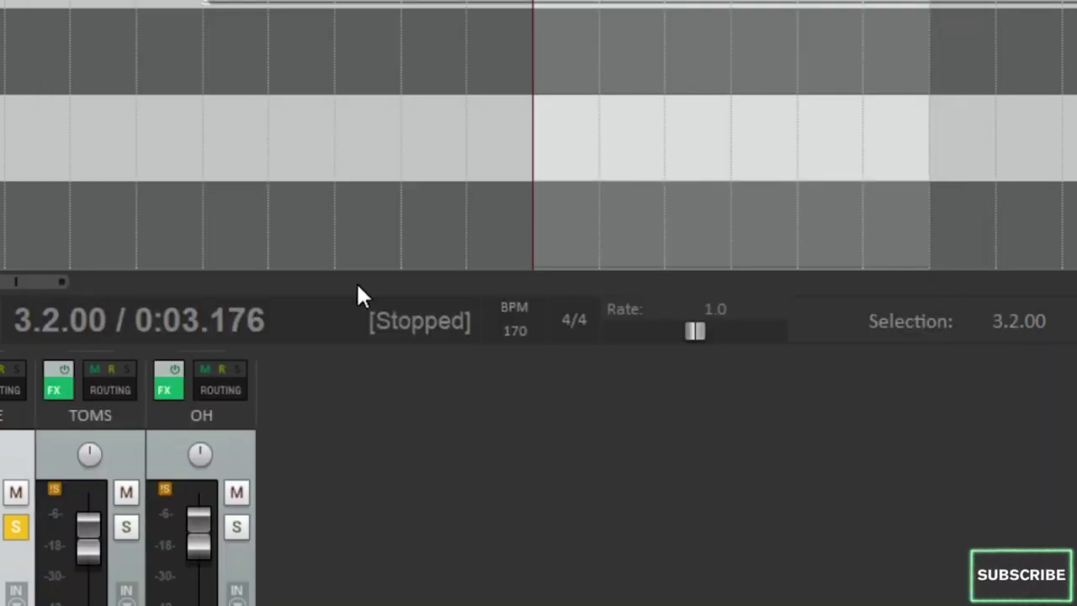
{"action": "left_click", "coordinate": [7, 533]}
{"action": "left_click", "coordinate": [54, 389]}
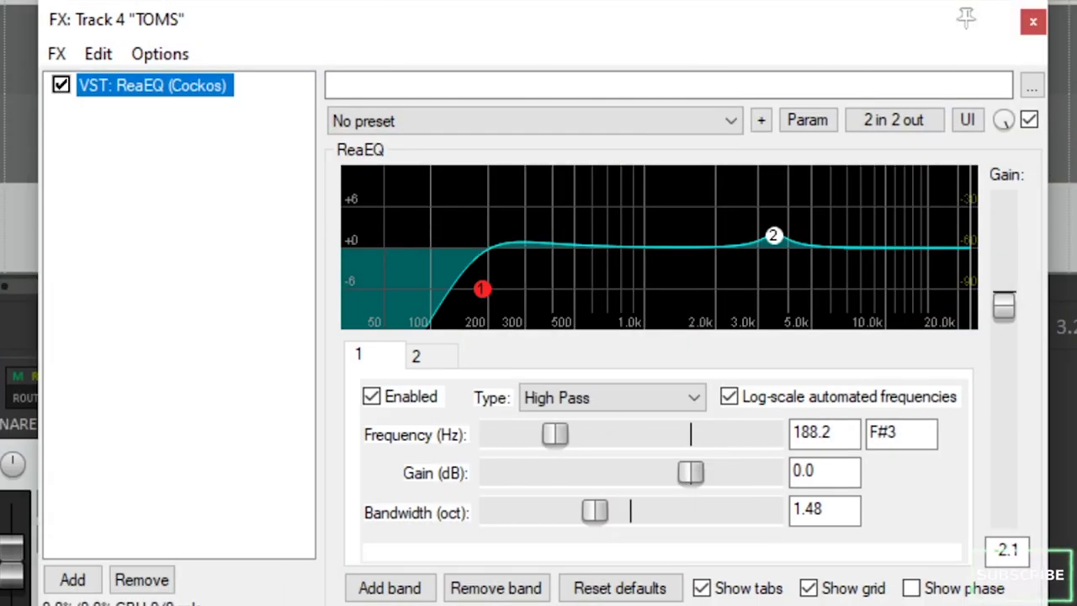
{"action": "key", "text": "space"}
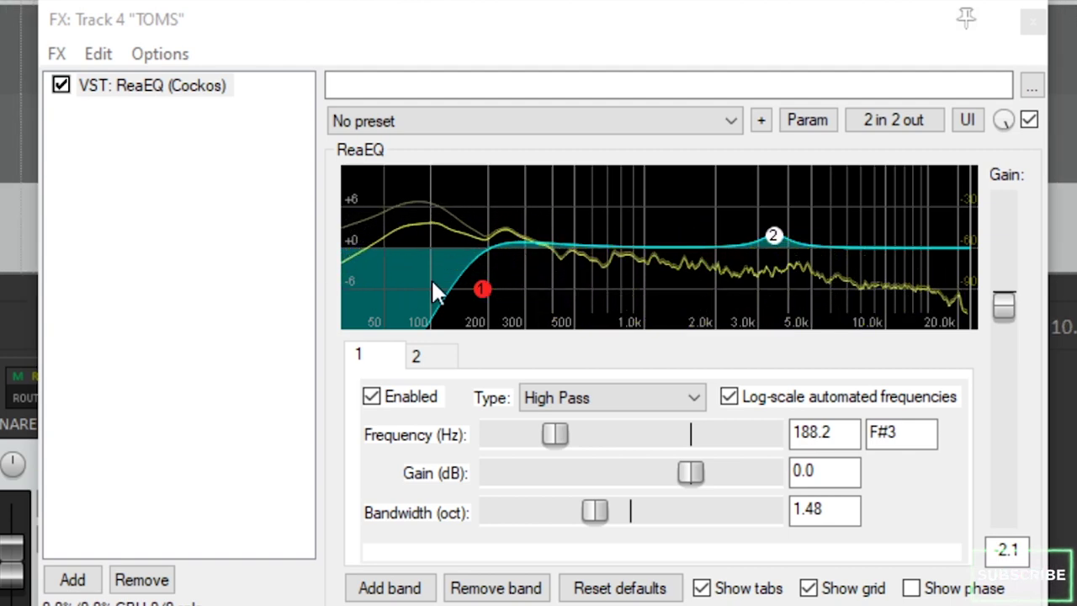
Compare the toms with and without their ReaEQ high-pass by toggling it off, on, off.
{"action": "left_click", "coordinate": [60, 85]}
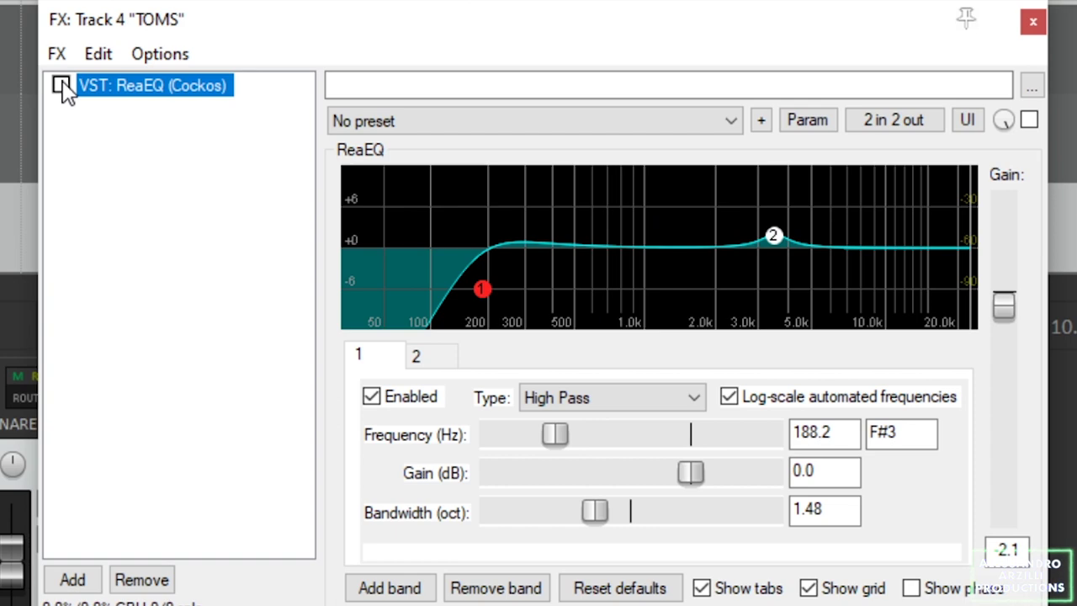
{"action": "left_click", "coordinate": [62, 88]}
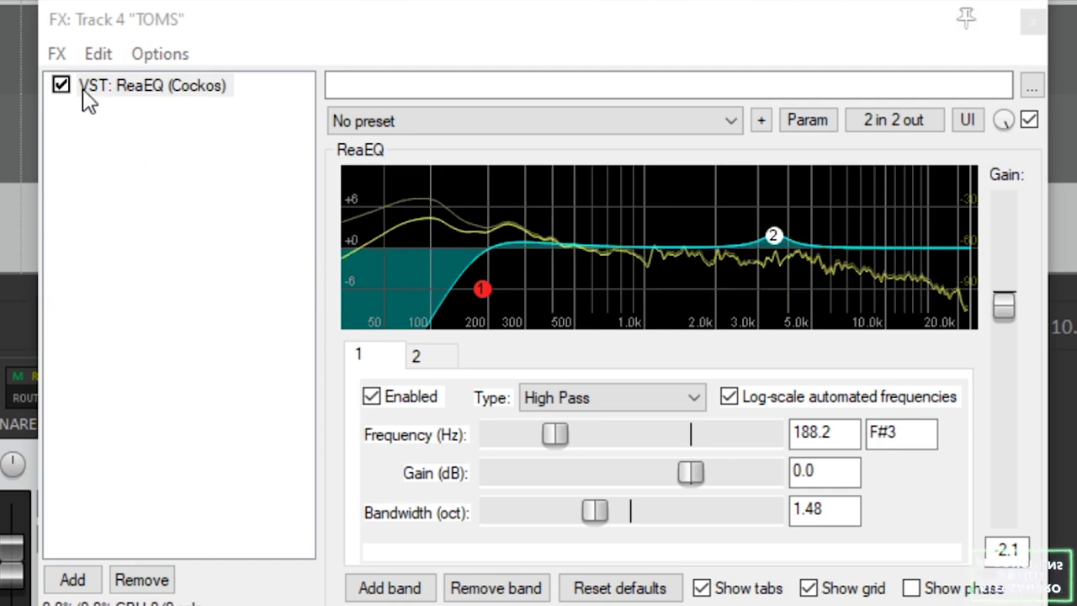
{"action": "left_click", "coordinate": [62, 87]}
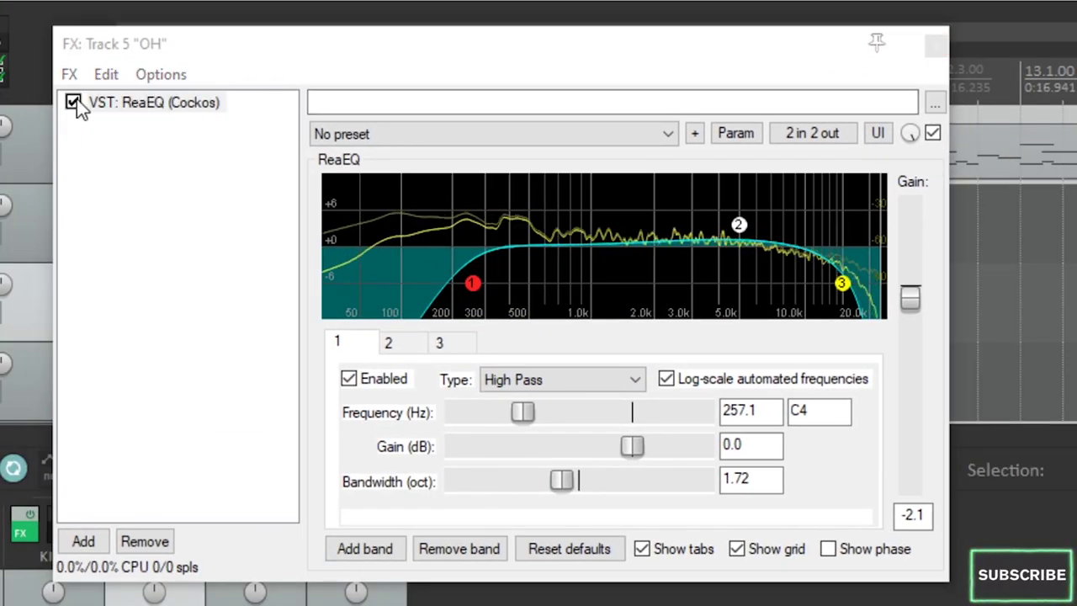
A/B the overheads ReaEQ twice, leaving it enabled, then close the OH effects window.
{"action": "left_click", "coordinate": [73, 102]}
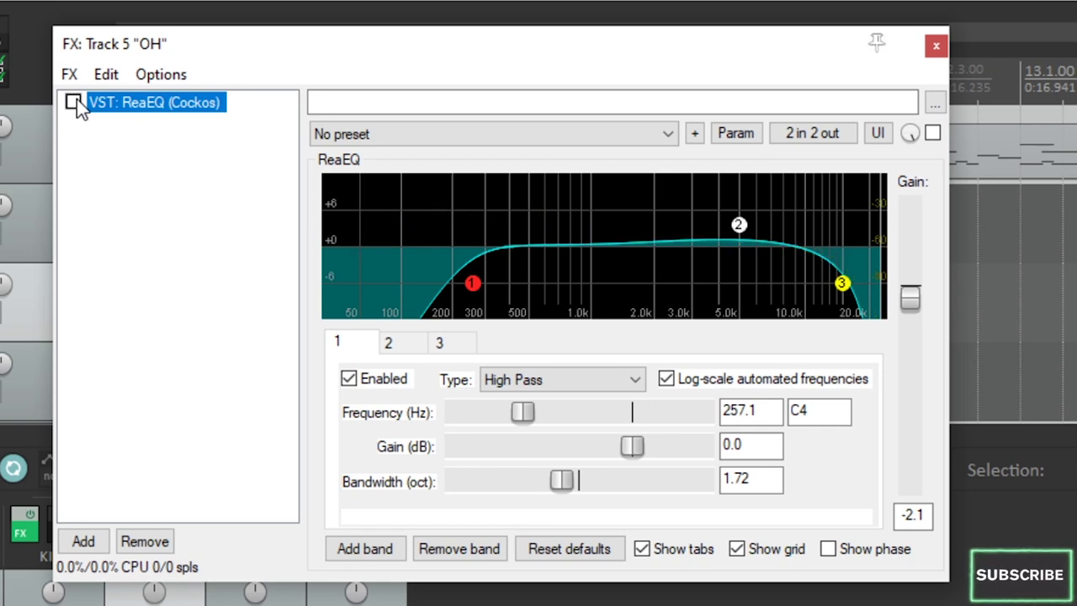
{"action": "left_click", "coordinate": [75, 100]}
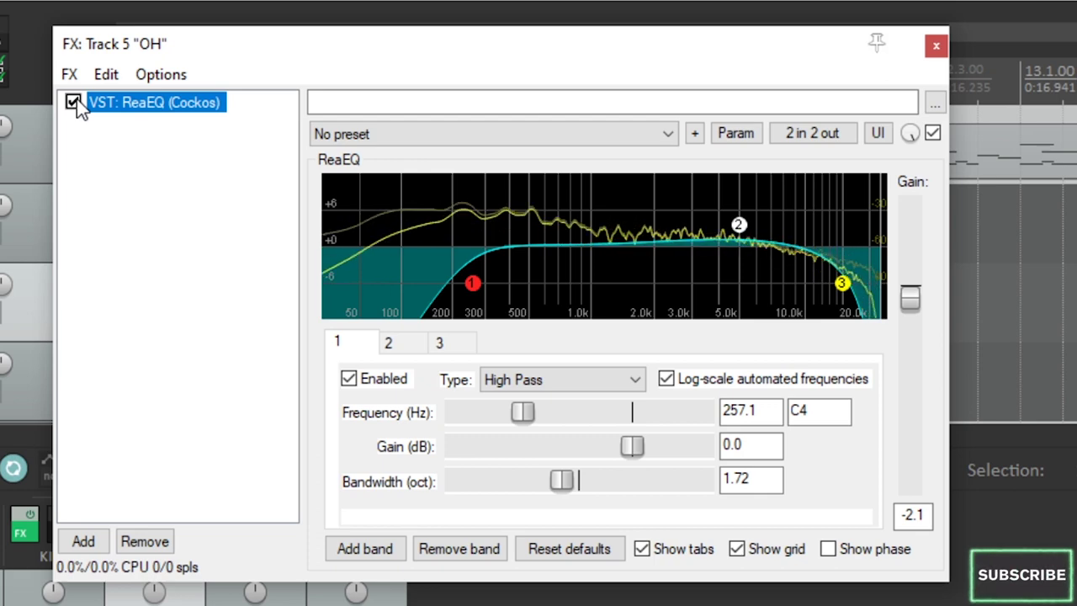
{"action": "left_click", "coordinate": [75, 101]}
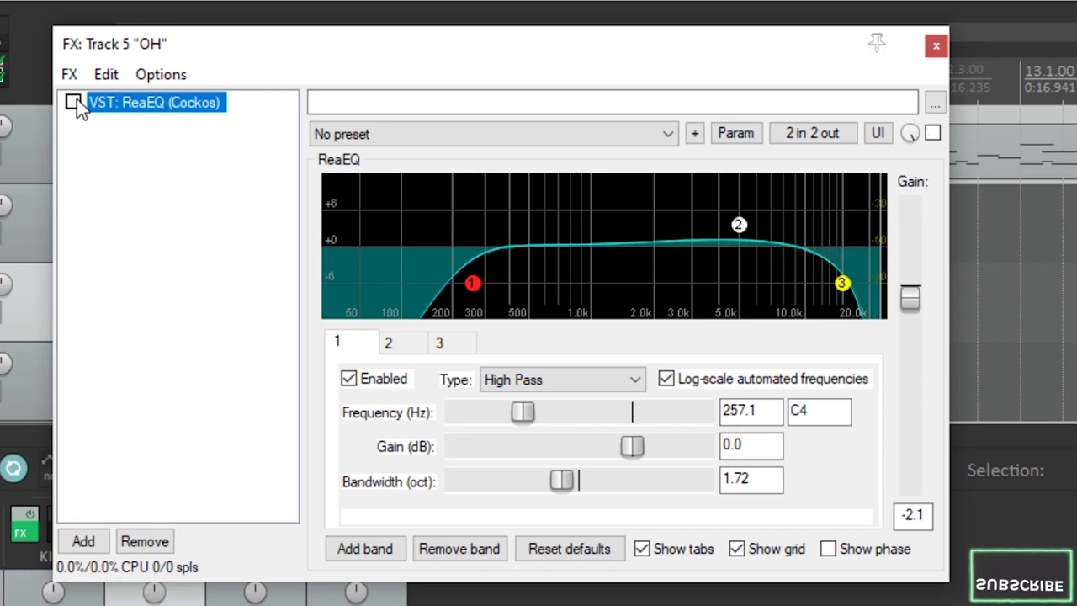
{"action": "left_click", "coordinate": [75, 101]}
{"action": "left_click", "coordinate": [936, 45]}
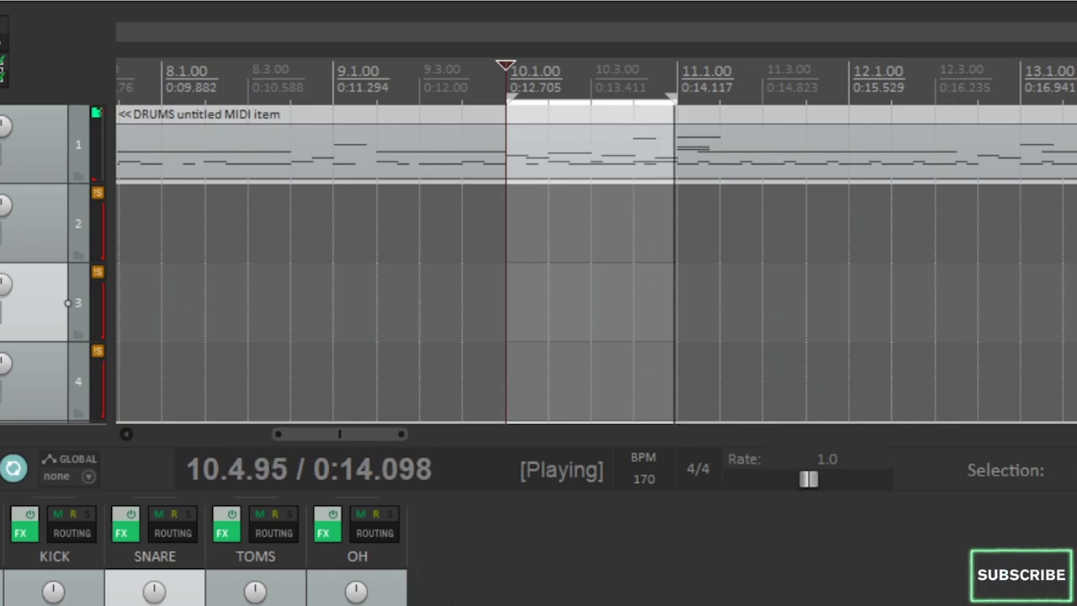
Resume playback and compare the overheads with and without EQ again, ending enabled.
{"action": "scroll", "coordinate": [519, 286], "scroll_direction": "down", "scroll_amount": 5}
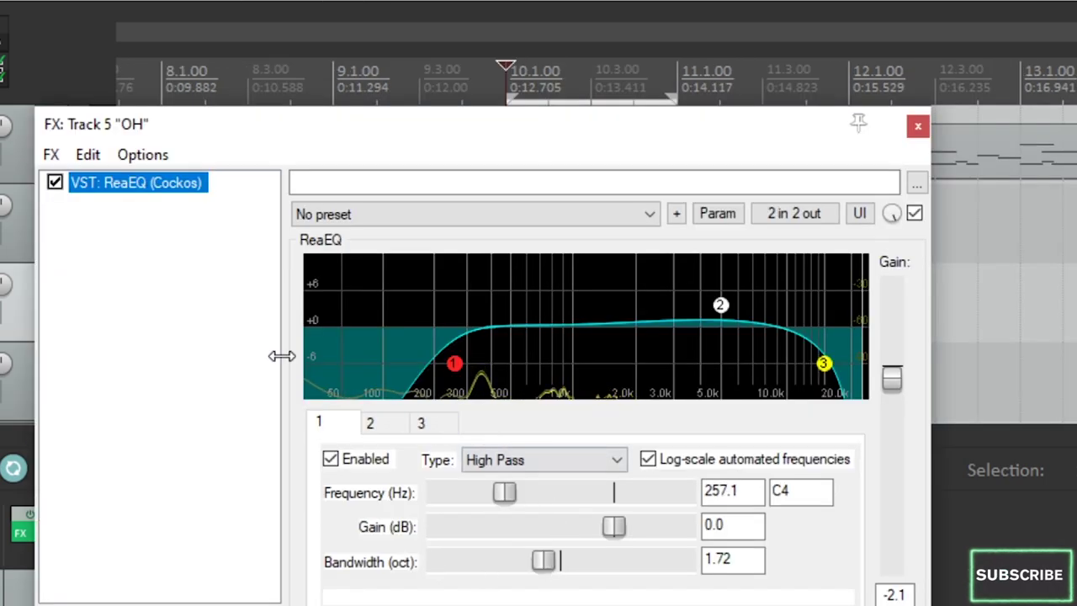
{"action": "key", "text": "space"}
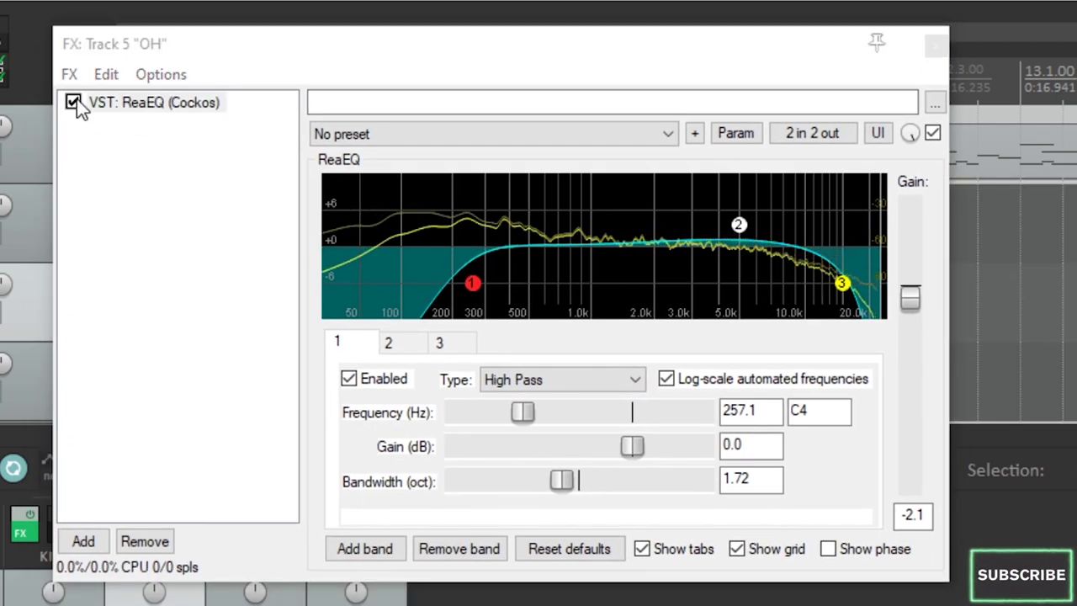
{"action": "left_click", "coordinate": [74, 101]}
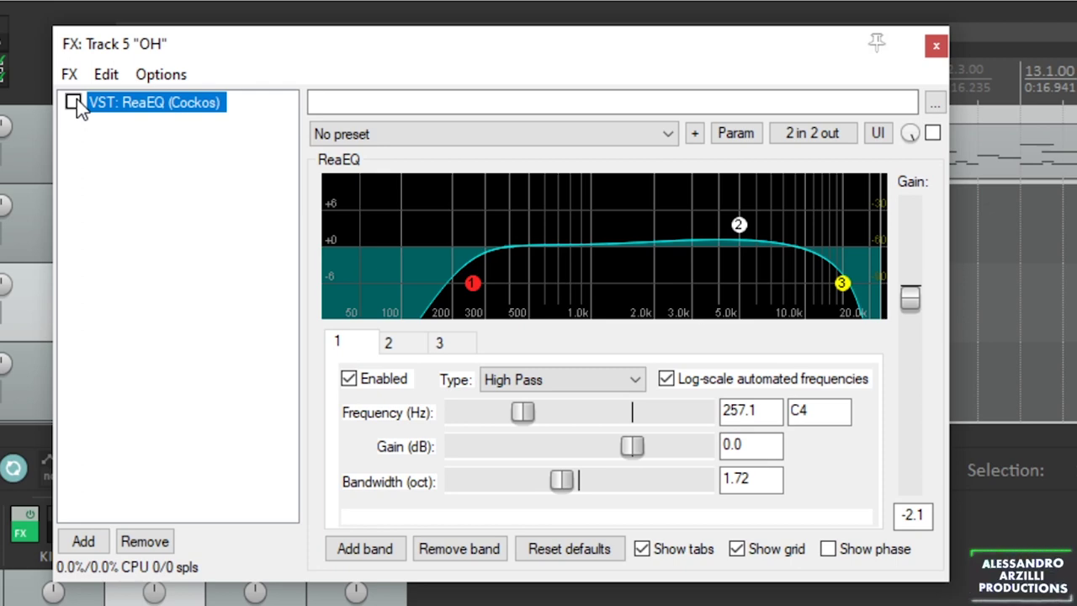
{"action": "left_click", "coordinate": [74, 101]}
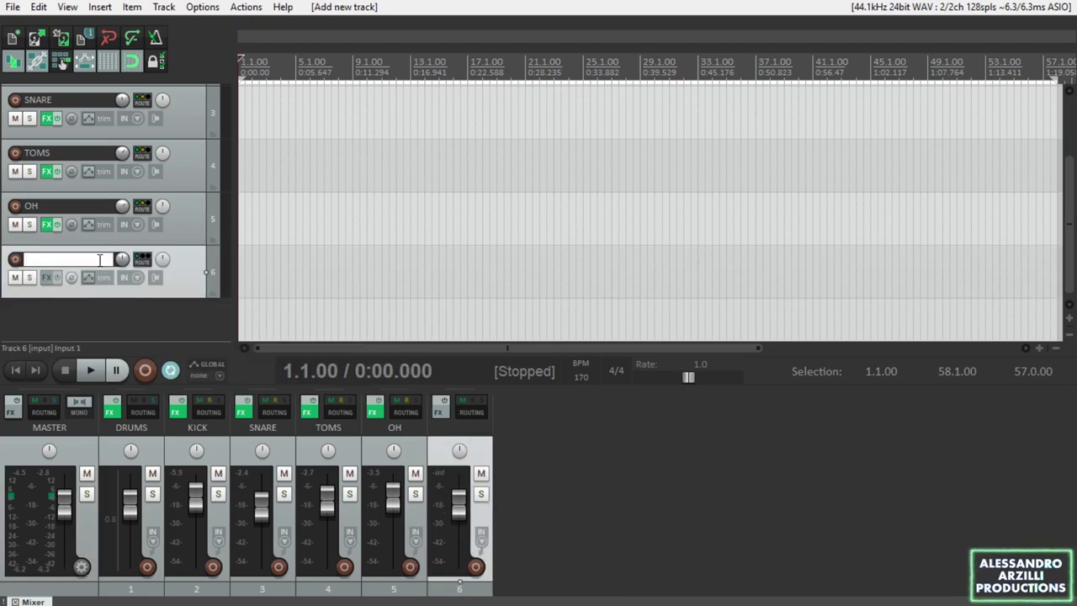
Name the new sixth track BASS and give it a custom red track colour.
{"action": "type", "text": "BASS"}
{"action": "key", "text": "Return"}
{"action": "right_click", "coordinate": [190, 282]}
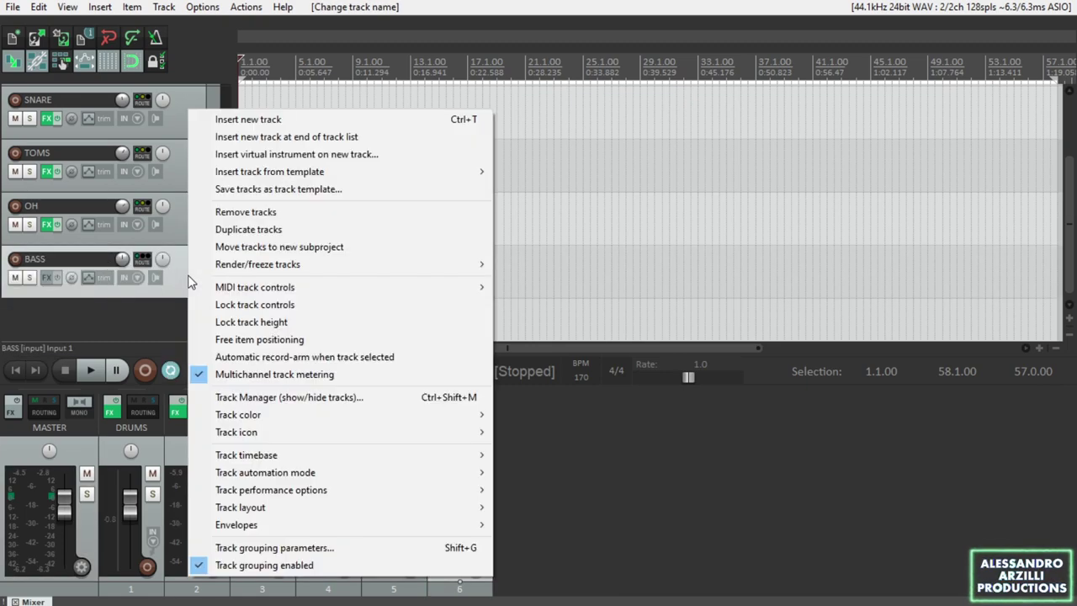
{"action": "mouse_move", "coordinate": [343, 416]}
{"action": "left_click", "coordinate": [539, 415]}
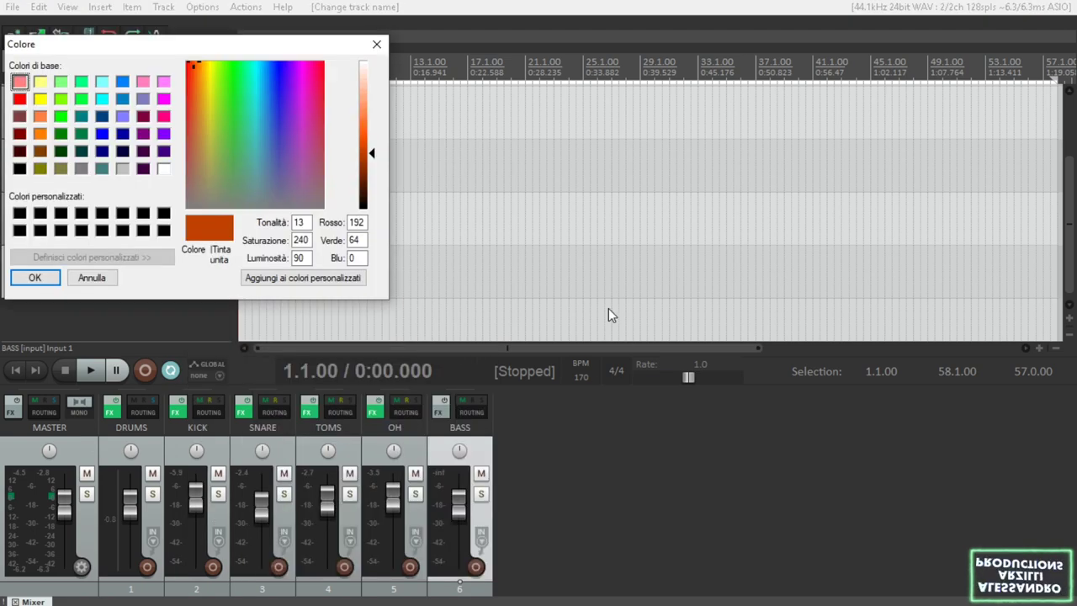
{"action": "left_click", "coordinate": [19, 98]}
{"action": "left_click", "coordinate": [36, 277]}
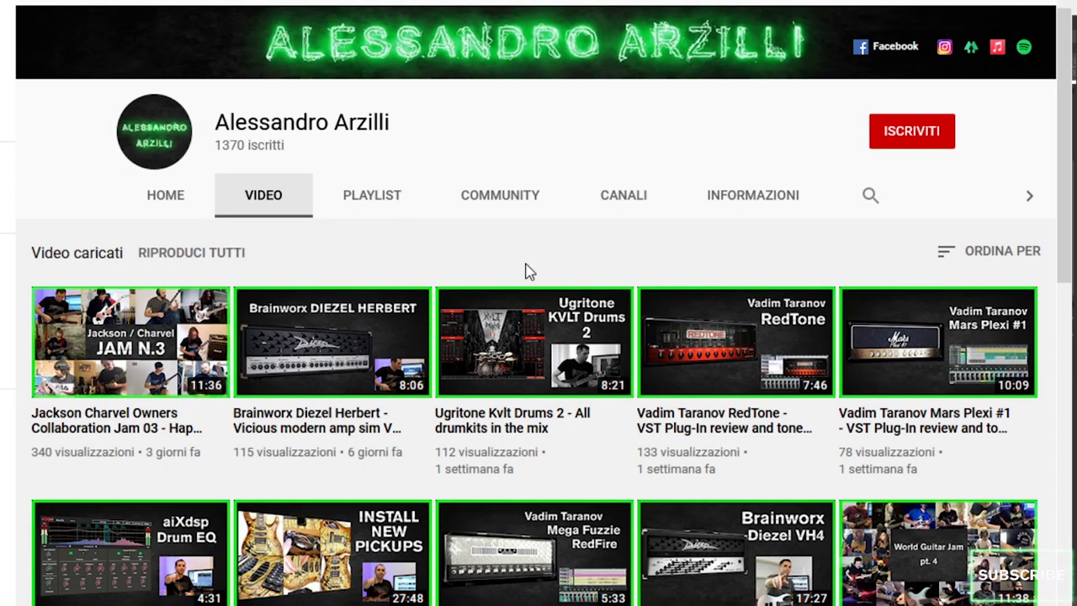
Scroll down through the channel's grid of uploaded videos.
{"action": "scroll", "coordinate": [589, 320], "scroll_direction": "down", "scroll_amount": 3}
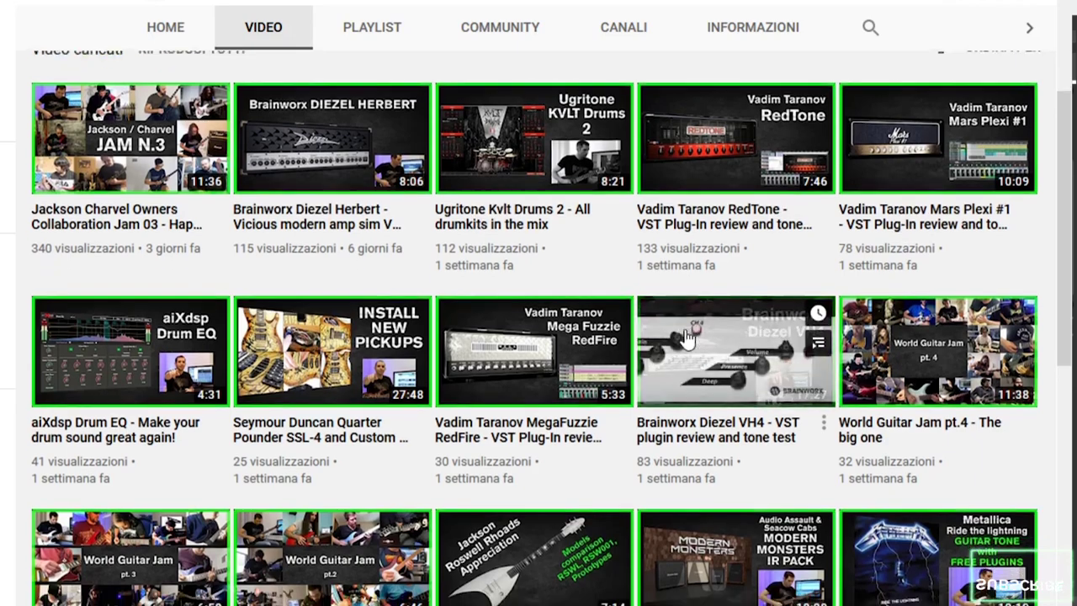
{"action": "scroll", "coordinate": [673, 341], "scroll_direction": "down", "scroll_amount": 3}
{"action": "scroll", "coordinate": [368, 355], "scroll_direction": "down", "scroll_amount": 2}
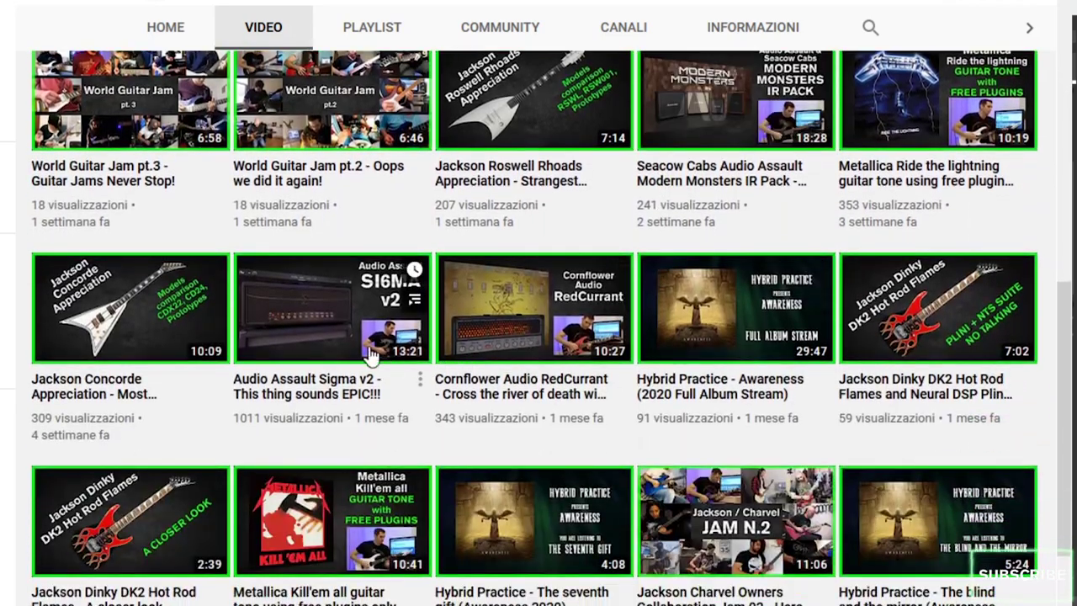
{"action": "scroll", "coordinate": [368, 355], "scroll_direction": "down", "scroll_amount": 1}
{"action": "scroll", "coordinate": [559, 242], "scroll_direction": "down", "scroll_amount": 1}
{"action": "scroll", "coordinate": [259, 373], "scroll_direction": "down", "scroll_amount": 1}
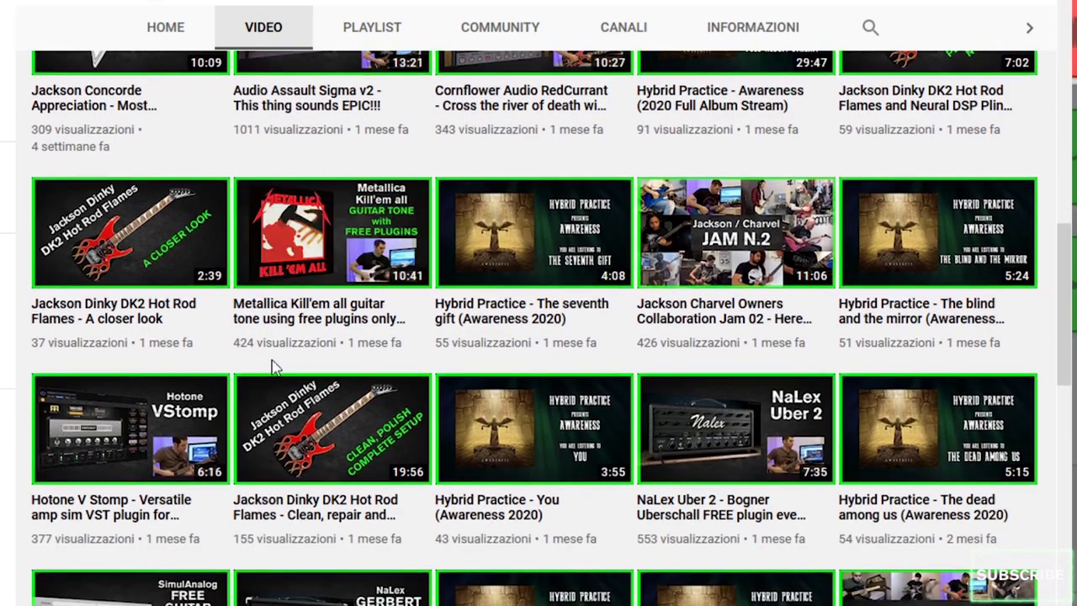
{"action": "scroll", "coordinate": [219, 404], "scroll_direction": "down", "scroll_amount": 2}
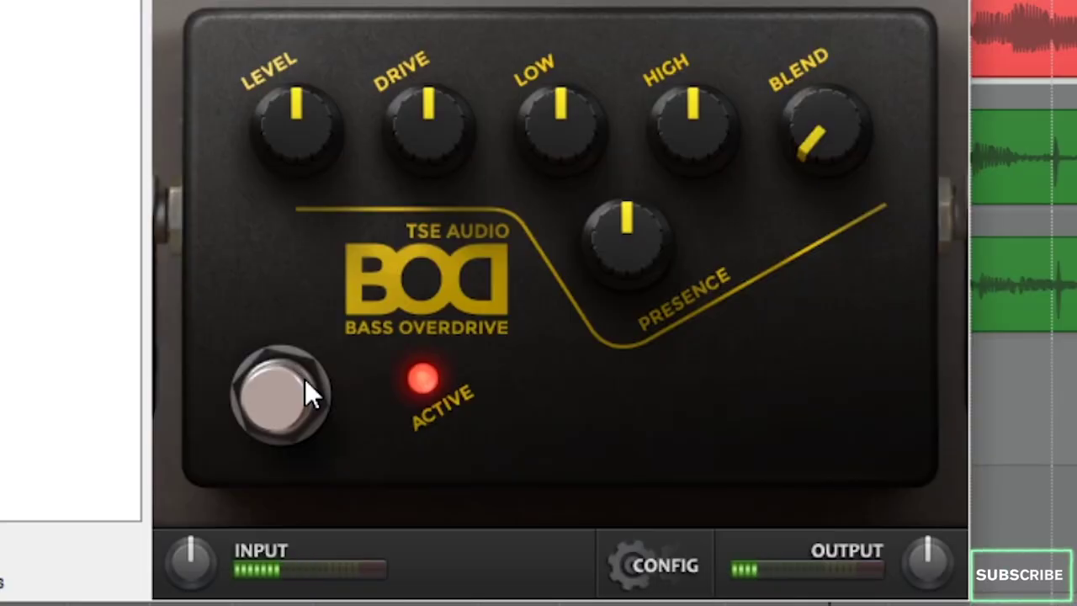
A/B the TSE BOD bass overdrive by bypassing and re-engaging it, ending engaged.
{"action": "left_click", "coordinate": [304, 379]}
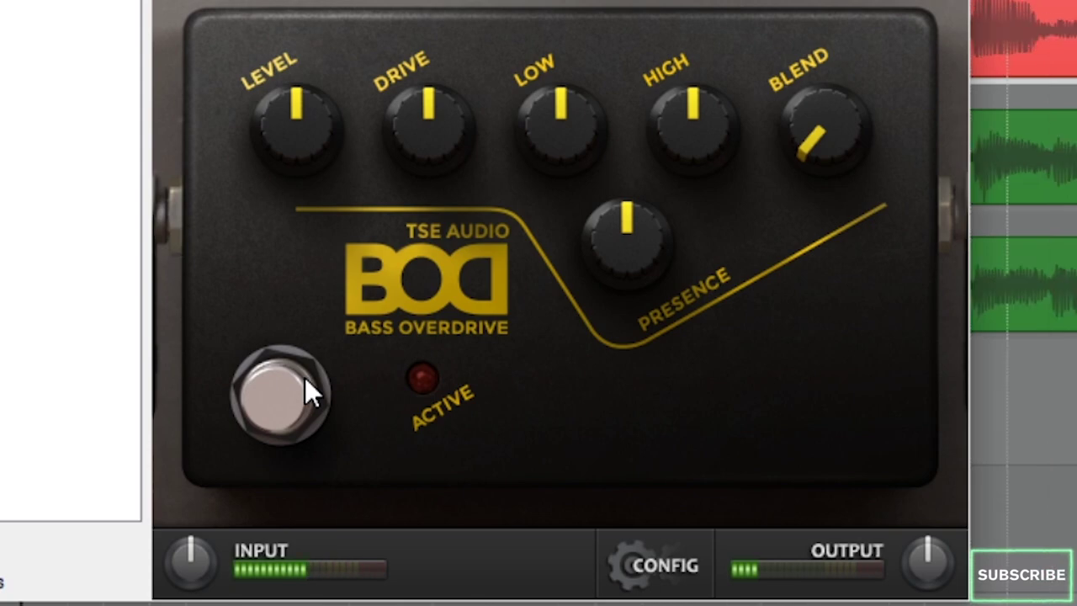
{"action": "left_click", "coordinate": [305, 377]}
{"action": "left_click", "coordinate": [305, 378]}
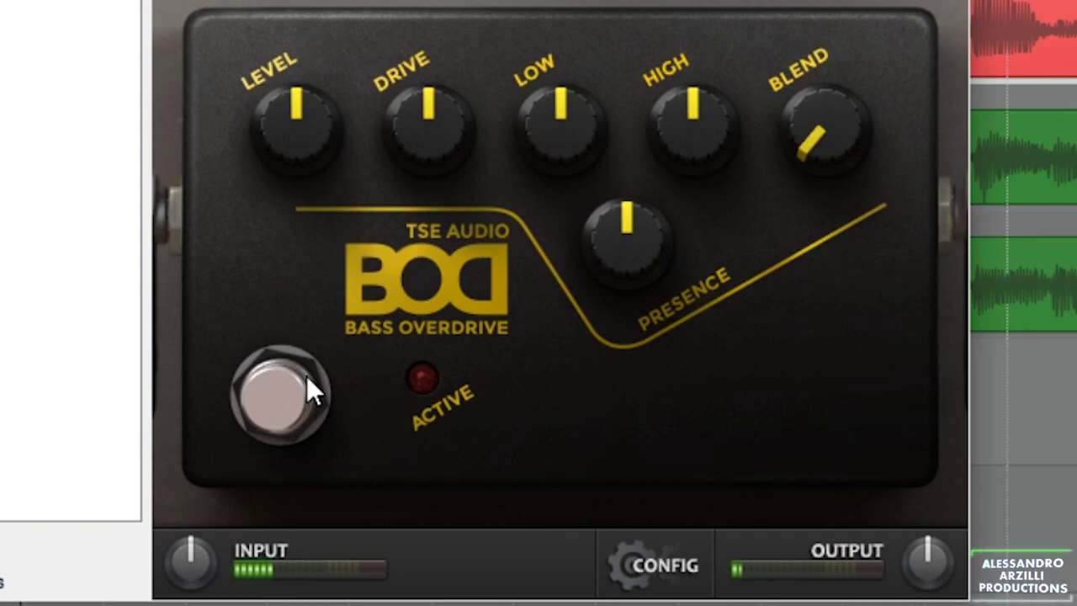
{"action": "left_click", "coordinate": [301, 387]}
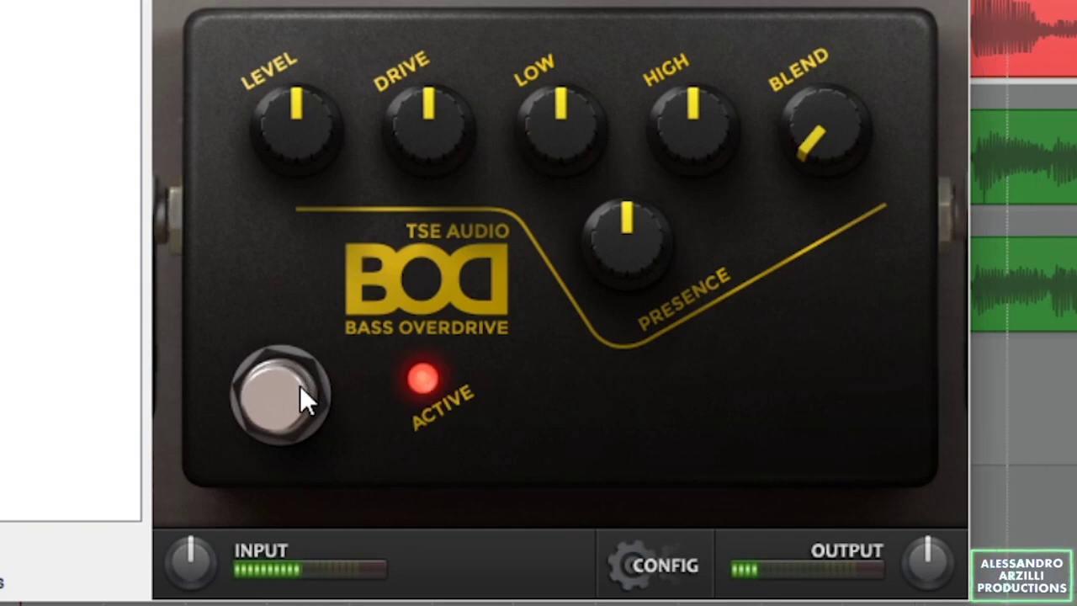
{"action": "left_click", "coordinate": [300, 385]}
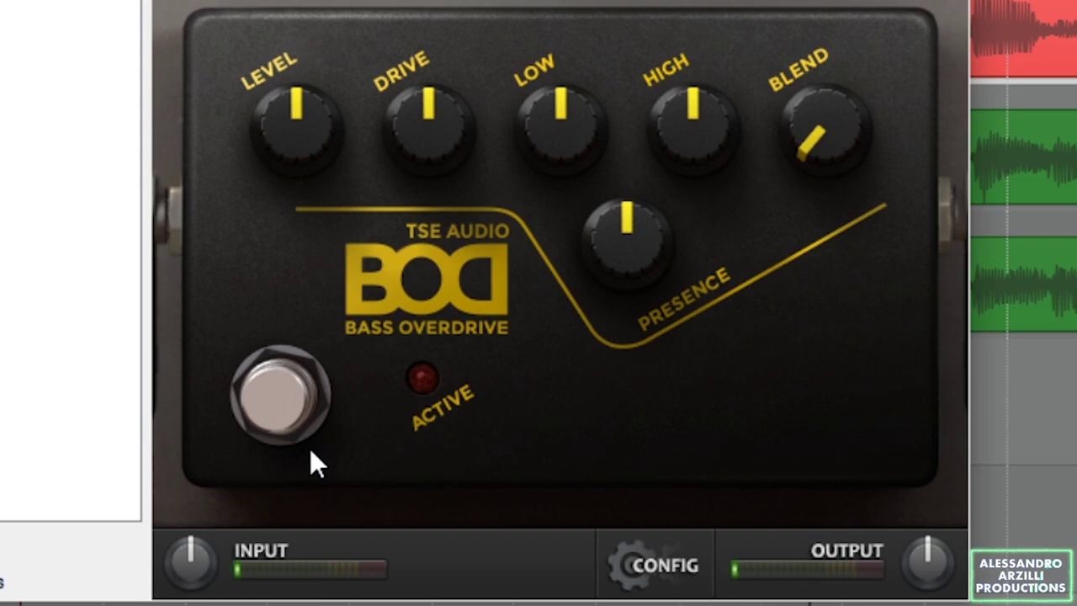
{"action": "left_click", "coordinate": [285, 389]}
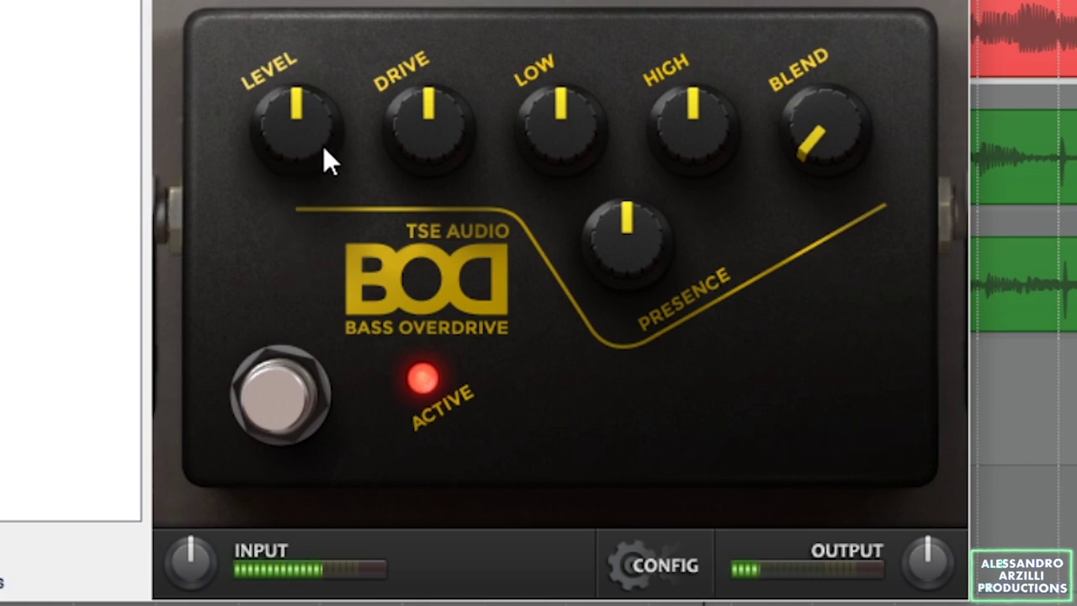
Dial in BOD's Level, Drive, Low, High, Blend and Presence knobs.
{"action": "left_click_drag", "start_coordinate": [312, 123], "coordinate": [306, 228]}
{"action": "left_click_drag", "start_coordinate": [301, 19], "coordinate": [296, 72]}
{"action": "left_click_drag", "start_coordinate": [418, 143], "coordinate": [434, 7]}
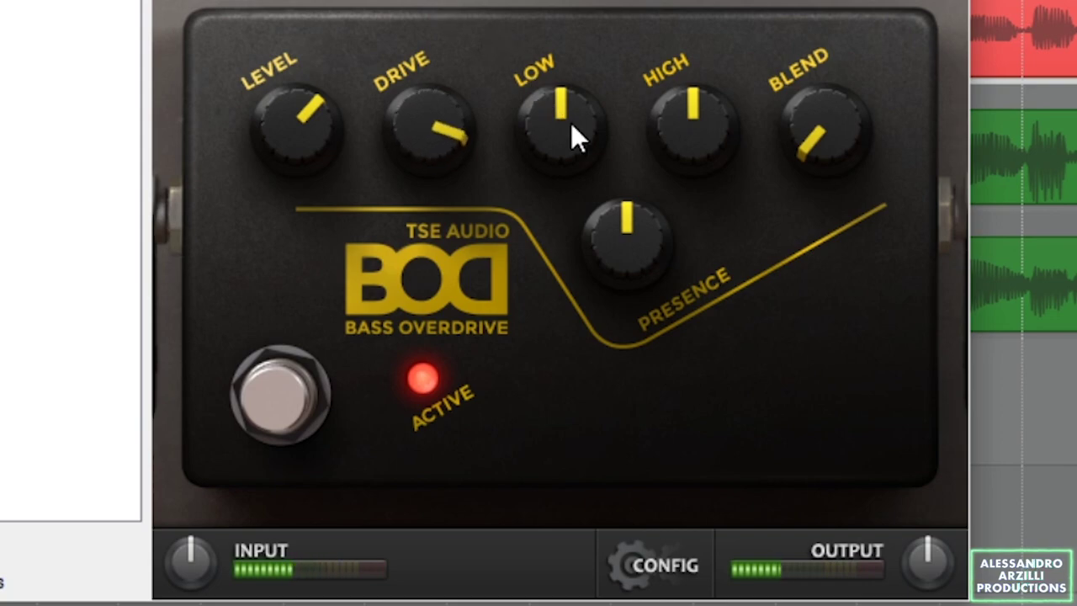
{"action": "left_click_drag", "start_coordinate": [572, 137], "coordinate": [530, 5]}
{"action": "left_click_drag", "start_coordinate": [687, 125], "coordinate": [683, 47]}
{"action": "left_click_drag", "start_coordinate": [820, 126], "coordinate": [789, 78]}
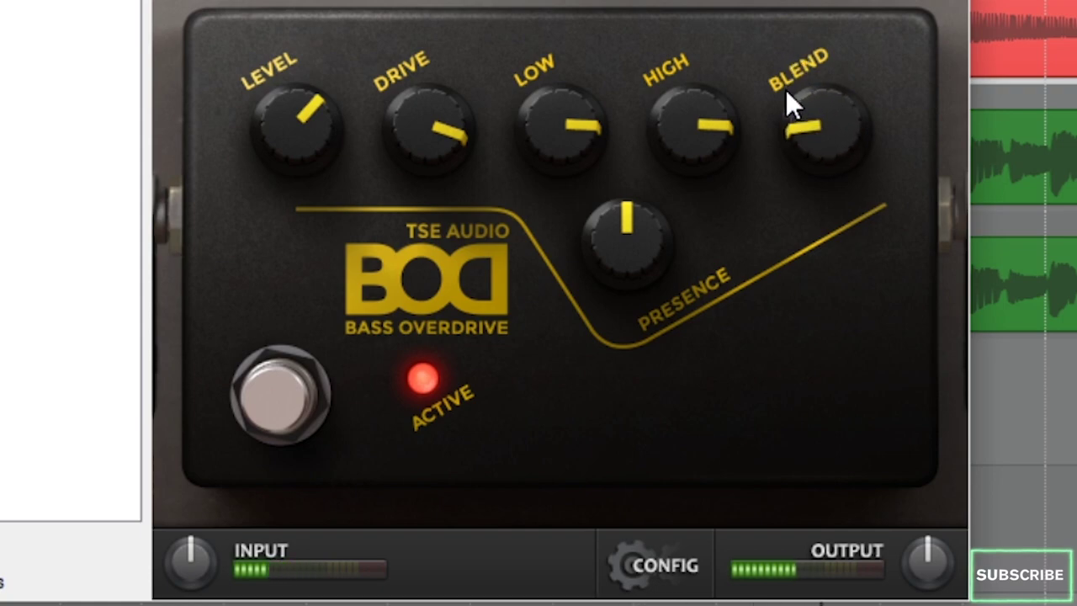
{"action": "left_click_drag", "start_coordinate": [603, 243], "coordinate": [581, 294]}
{"action": "left_click_drag", "start_coordinate": [576, 10], "coordinate": [571, 139]}
Fine-tune BOD by setting Output and easing back Drive, Level and Low.
{"action": "left_click_drag", "start_coordinate": [928, 553], "coordinate": [943, 433]}
{"action": "left_click_drag", "start_coordinate": [942, 379], "coordinate": [926, 480]}
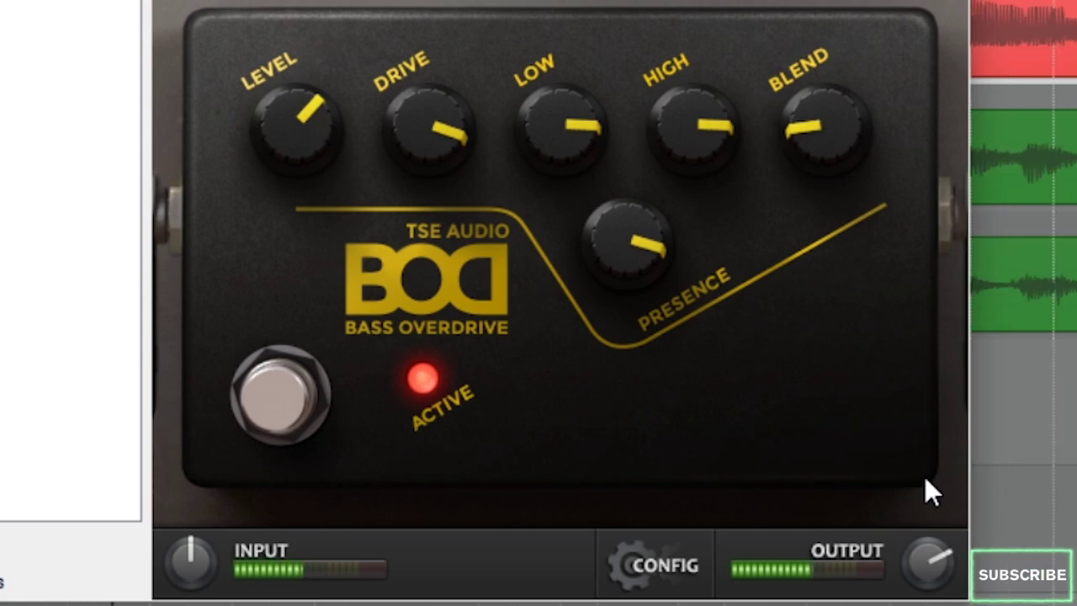
{"action": "left_click_drag", "start_coordinate": [426, 119], "coordinate": [431, 158]}
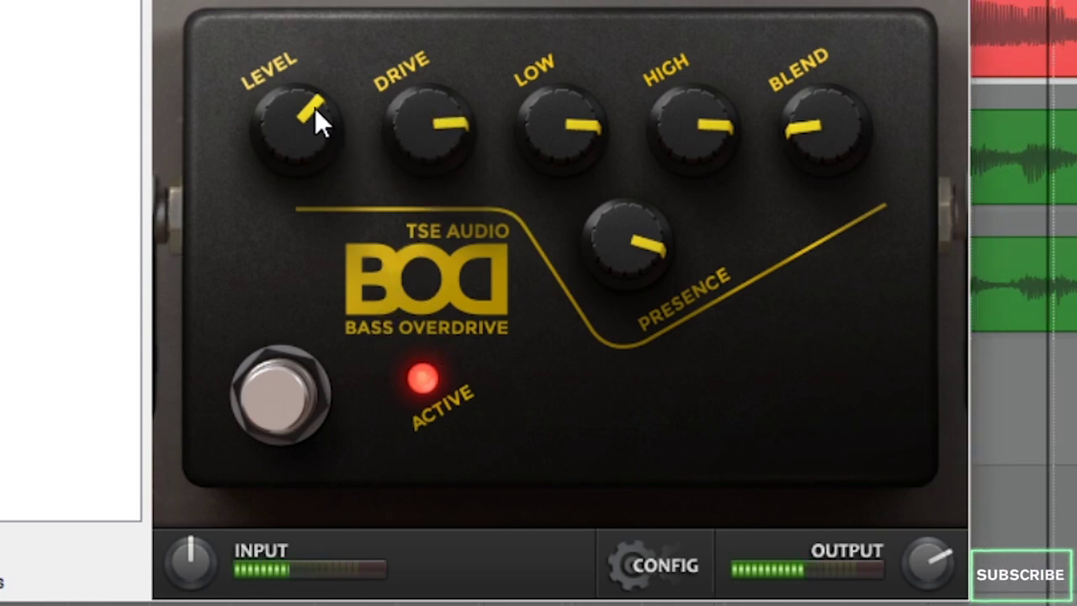
{"action": "mouse_move", "coordinate": [314, 108]}
{"action": "left_mouse_down"}
{"action": "mouse_move", "coordinate": [300, 183]}
{"action": "mouse_move", "coordinate": [310, 114]}
{"action": "left_mouse_up"}
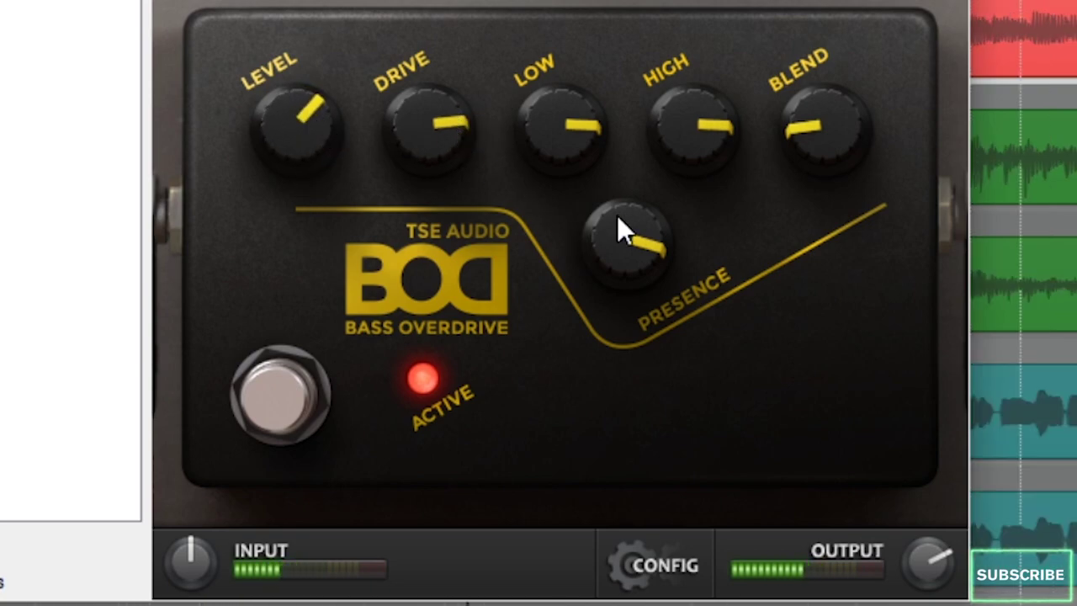
{"action": "left_click_drag", "start_coordinate": [587, 132], "coordinate": [587, 173]}
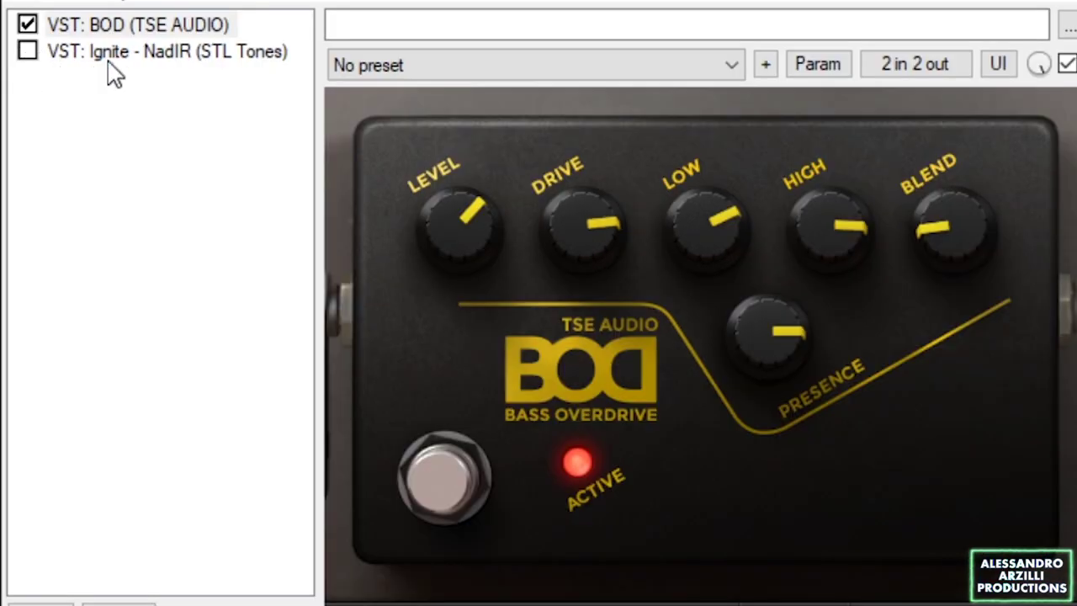
Shape Ignite NadIR during playback: left cab high-pass 47 Hz, low-pass 7.2 kHz, then bypass to compare.
{"action": "left_click", "coordinate": [126, 65]}
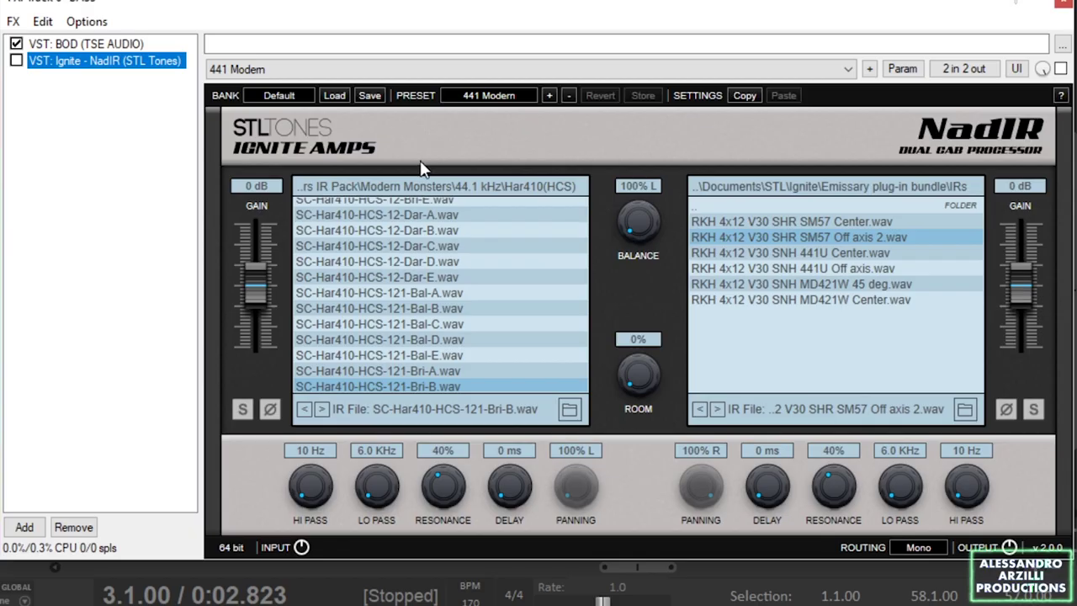
{"action": "key", "text": "space"}
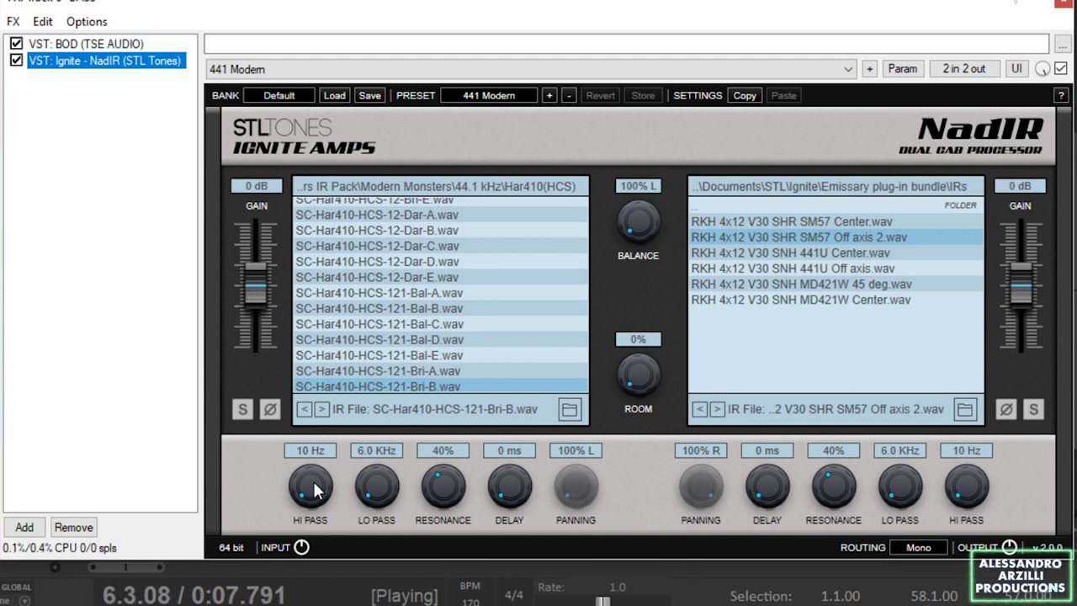
{"action": "mouse_move", "coordinate": [311, 491]}
{"action": "left_mouse_down"}
{"action": "mouse_move", "coordinate": [320, 368]}
{"action": "mouse_move", "coordinate": [324, 482]}
{"action": "left_mouse_up"}
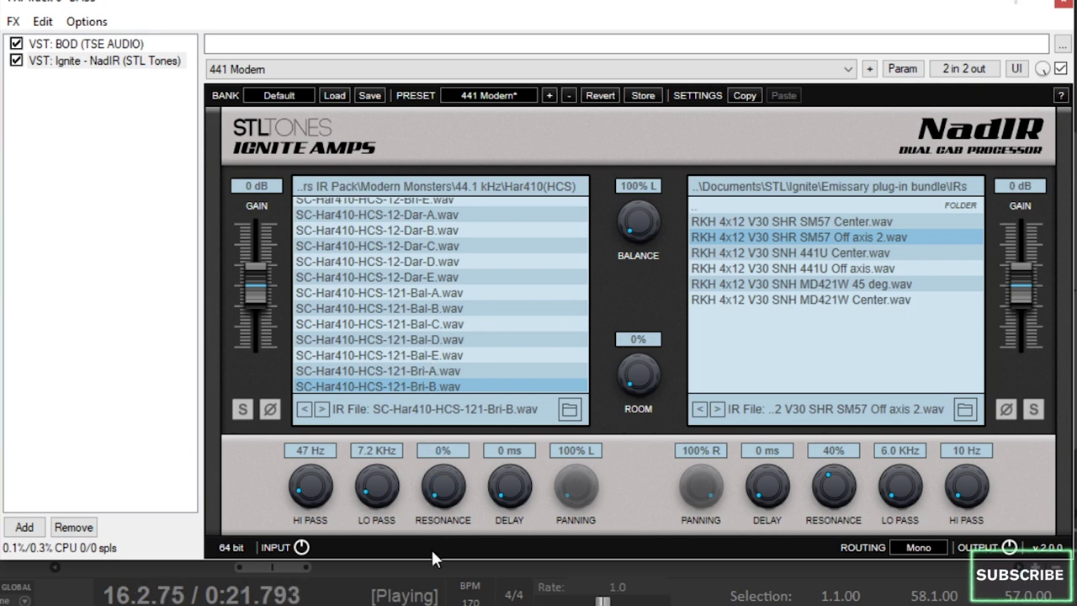
{"action": "left_click_drag", "start_coordinate": [432, 555], "coordinate": [434, 516]}
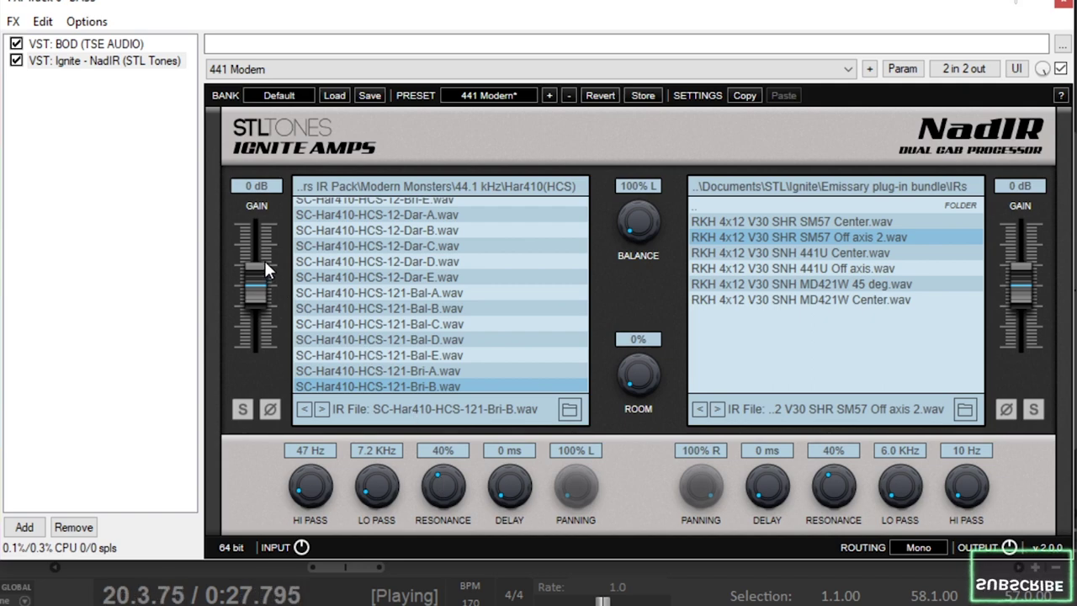
{"action": "left_click", "coordinate": [16, 61]}
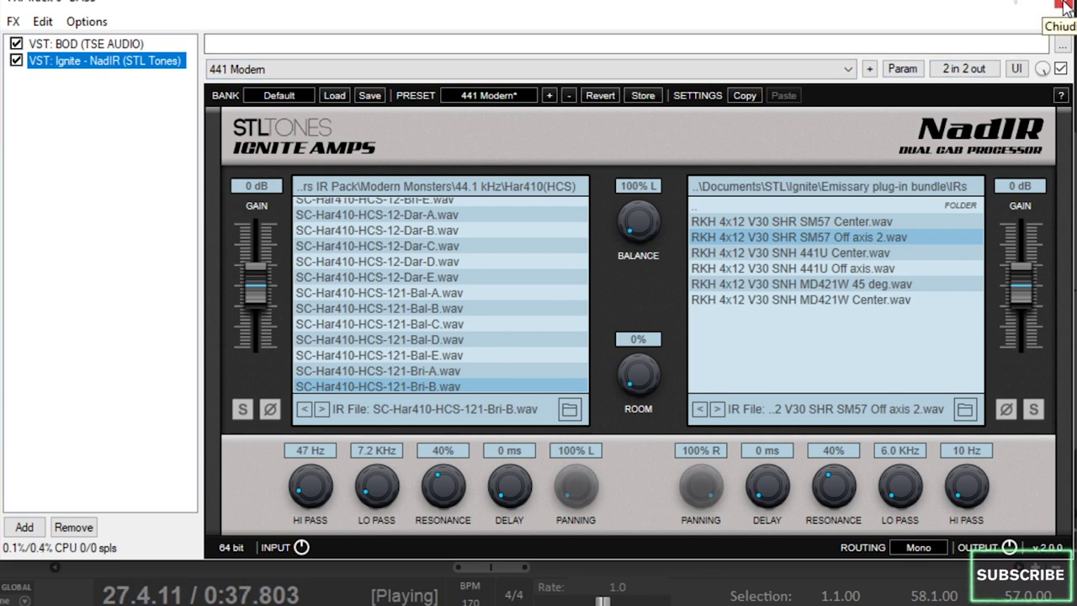
Stop the bass playback.
{"action": "key", "text": "space"}
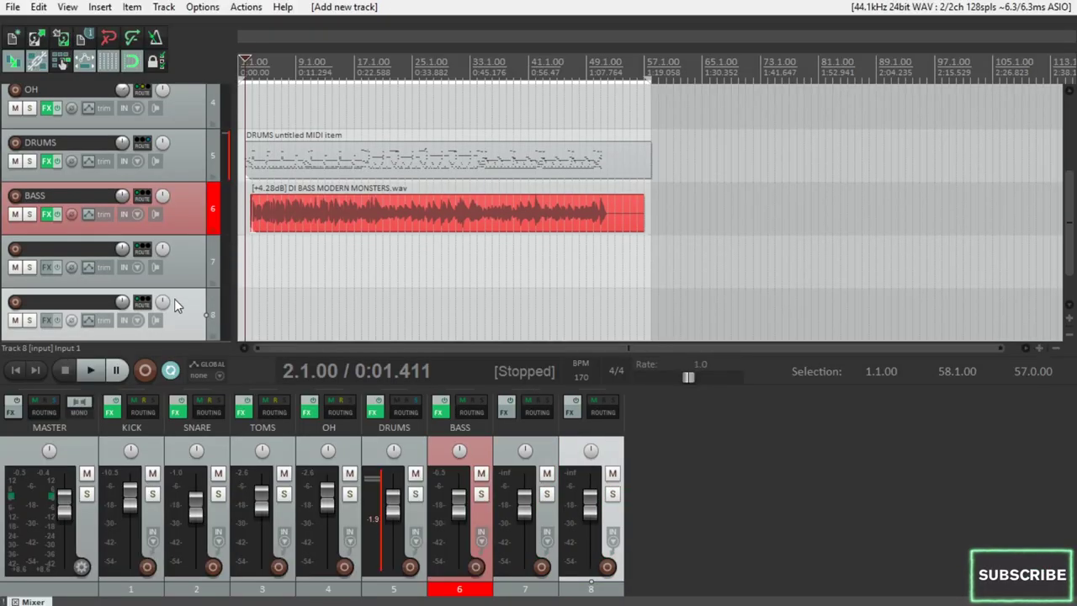
Name tracks 7 and 8 'RHYTHM GTR L' and 'RHYTHM GTR R'.
{"action": "double_click", "coordinate": [90, 249]}
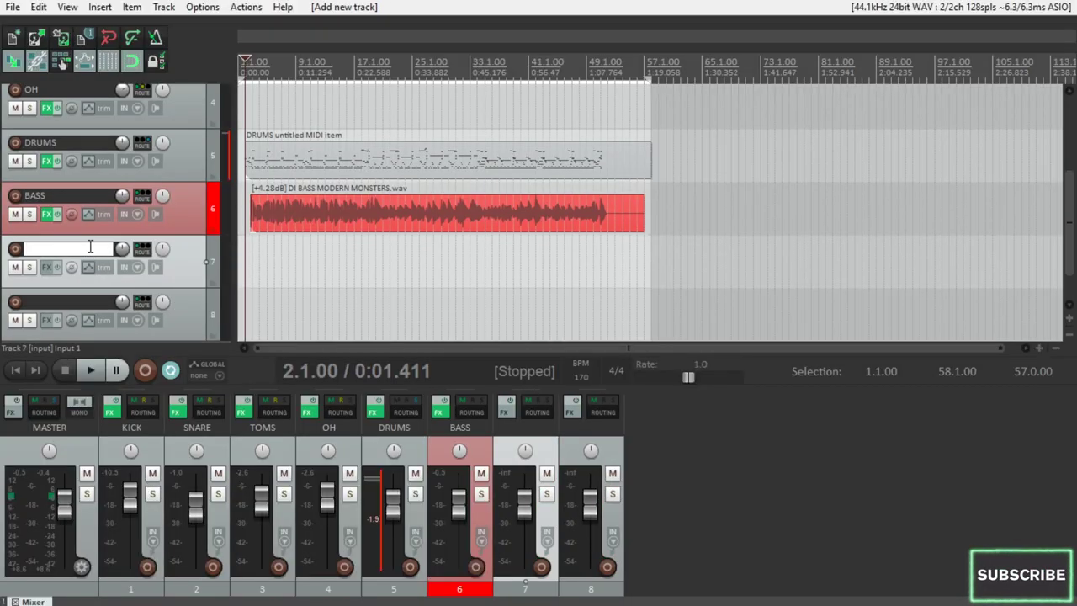
{"action": "type", "text": "RHYTHM GTR L"}
{"action": "key", "text": "Return"}
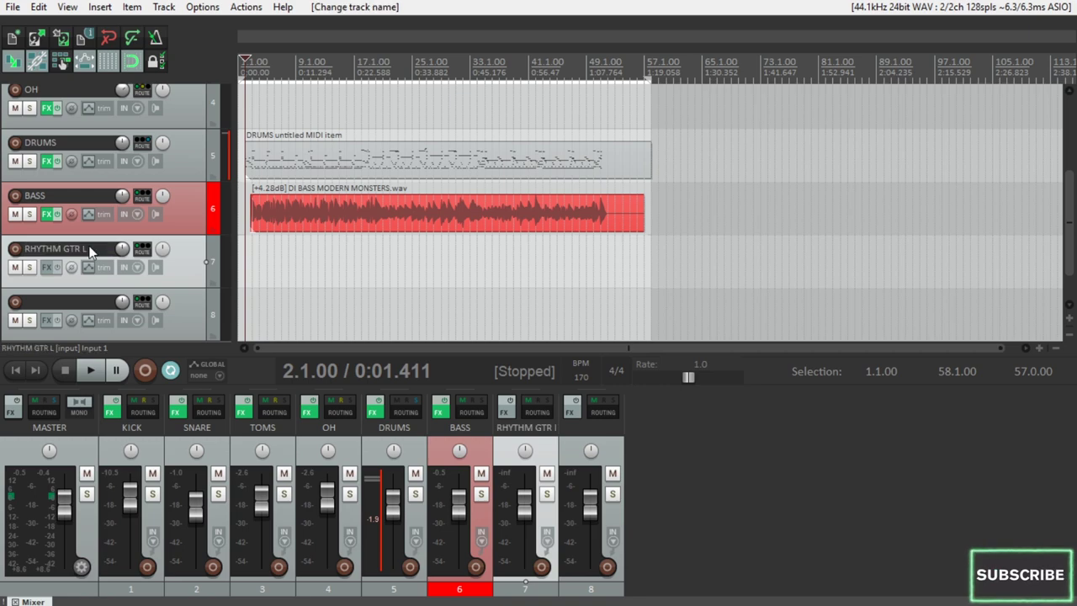
{"action": "double_click", "coordinate": [76, 302]}
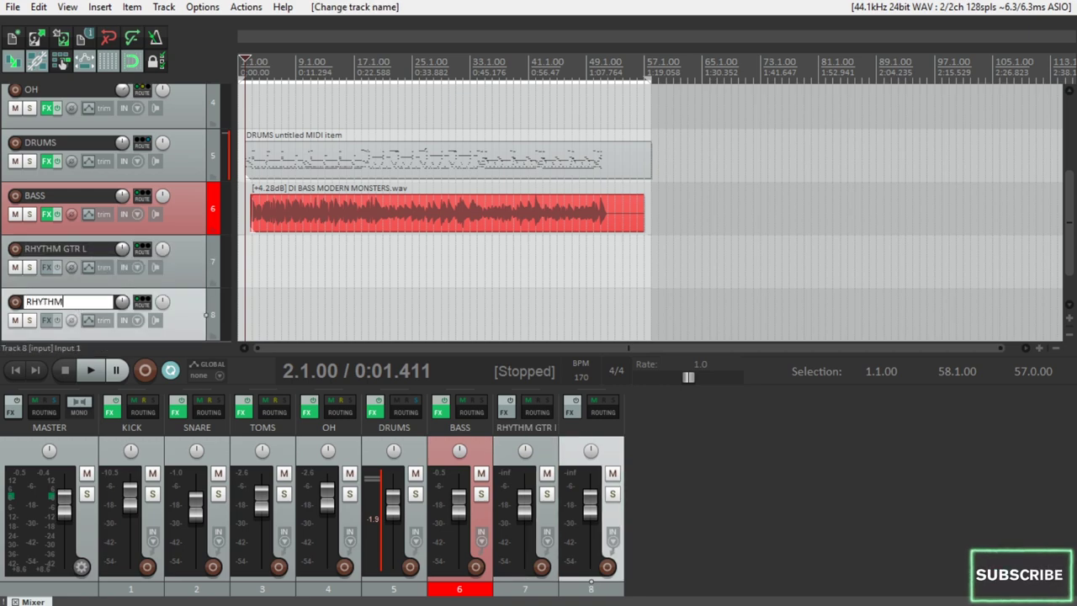
{"action": "type", "text": "RHYTHM GTR R"}
{"action": "key", "text": "Return"}
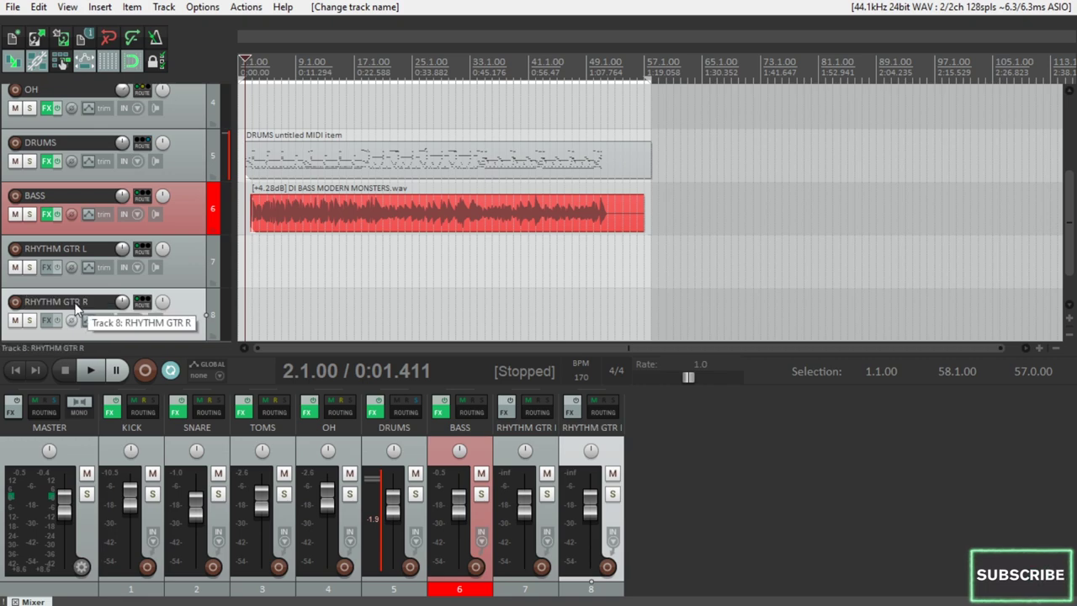
Pan RHYTHM GTR L to the left and colour both rhythm guitar tracks green.
{"action": "left_click_drag", "start_coordinate": [163, 252], "coordinate": [163, 256]}
{"action": "left_click", "coordinate": [163, 305]}
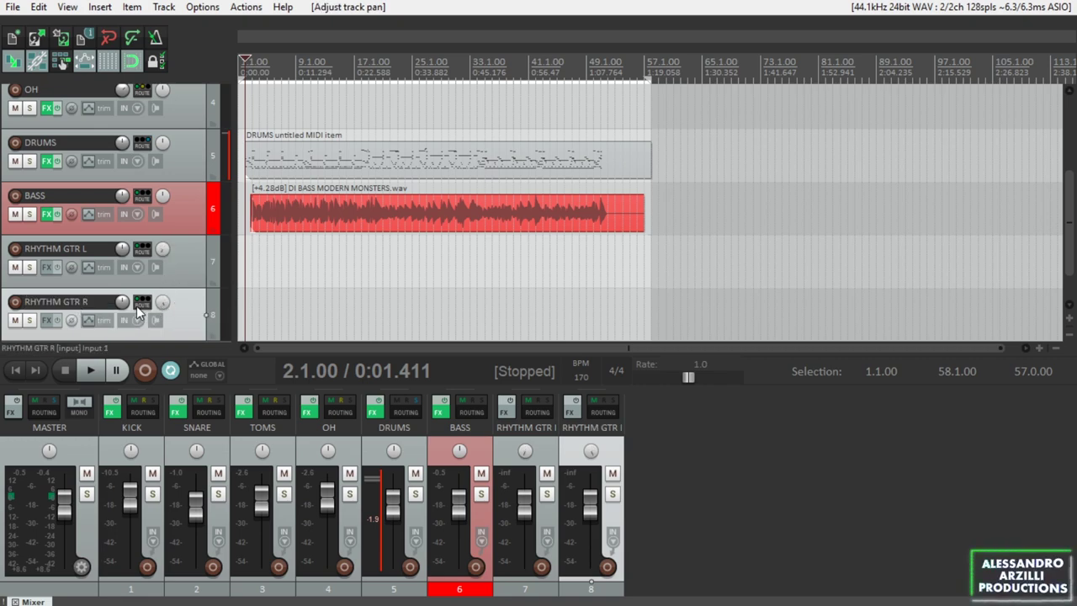
{"action": "left_click", "coordinate": [197, 268], "text": "shift"}
{"action": "right_click", "coordinate": [187, 309]}
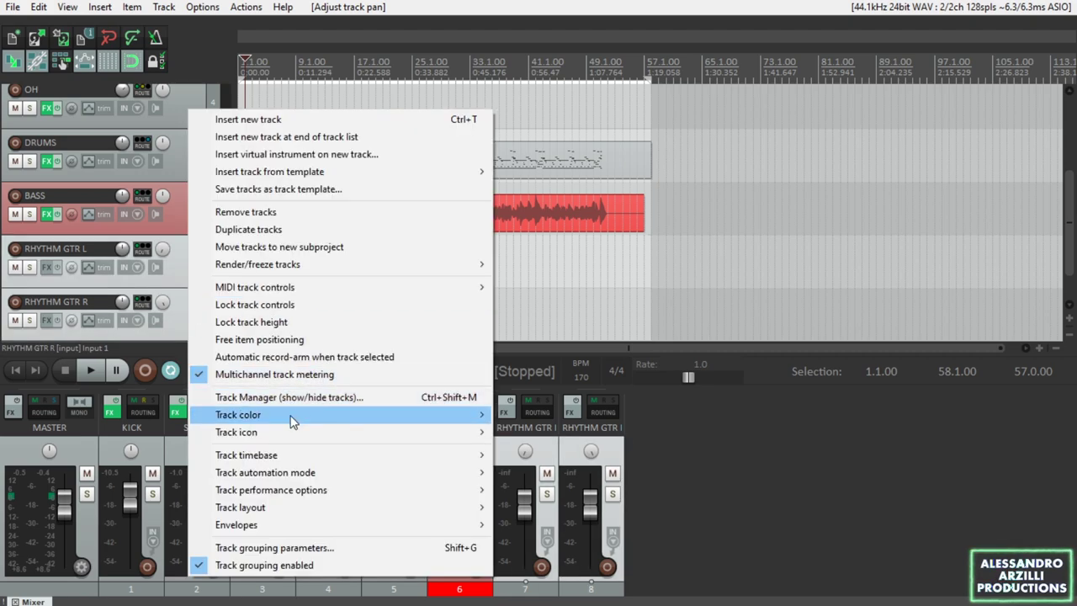
{"action": "mouse_move", "coordinate": [297, 424]}
{"action": "left_click", "coordinate": [529, 415]}
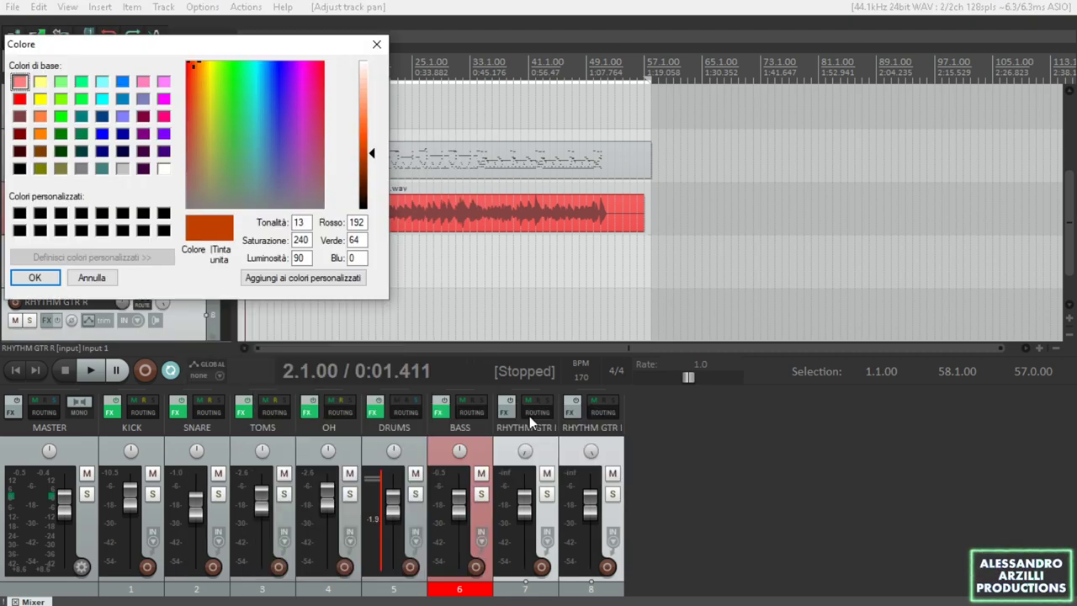
{"action": "left_click", "coordinate": [61, 116]}
{"action": "left_click", "coordinate": [34, 277]}
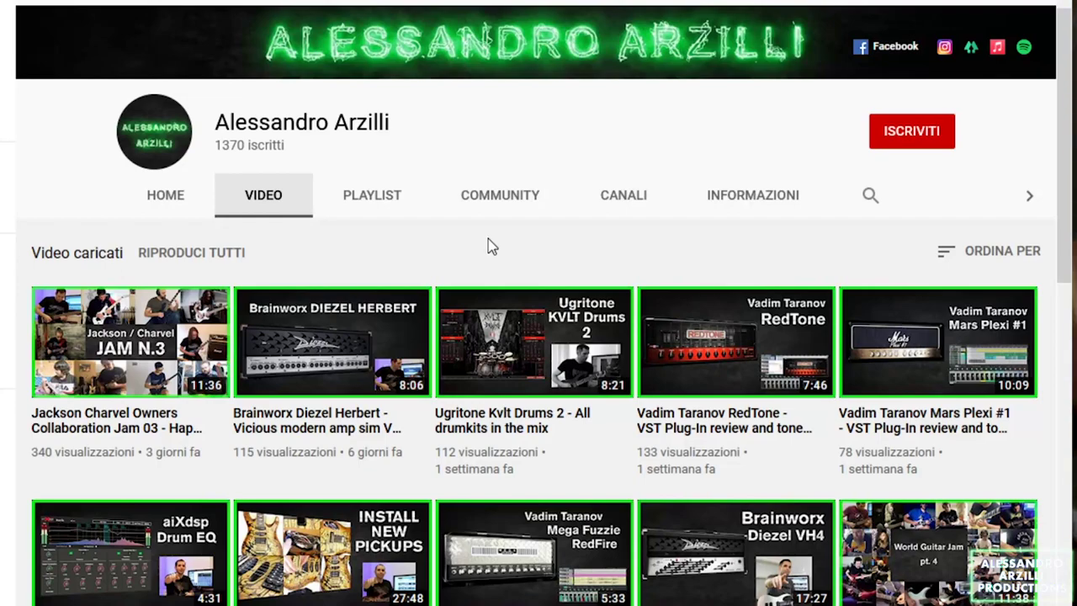
Scroll further down the channel's Videos tab through its uploaded videos.
{"action": "scroll", "coordinate": [527, 270], "scroll_direction": "down", "scroll_amount": 3}
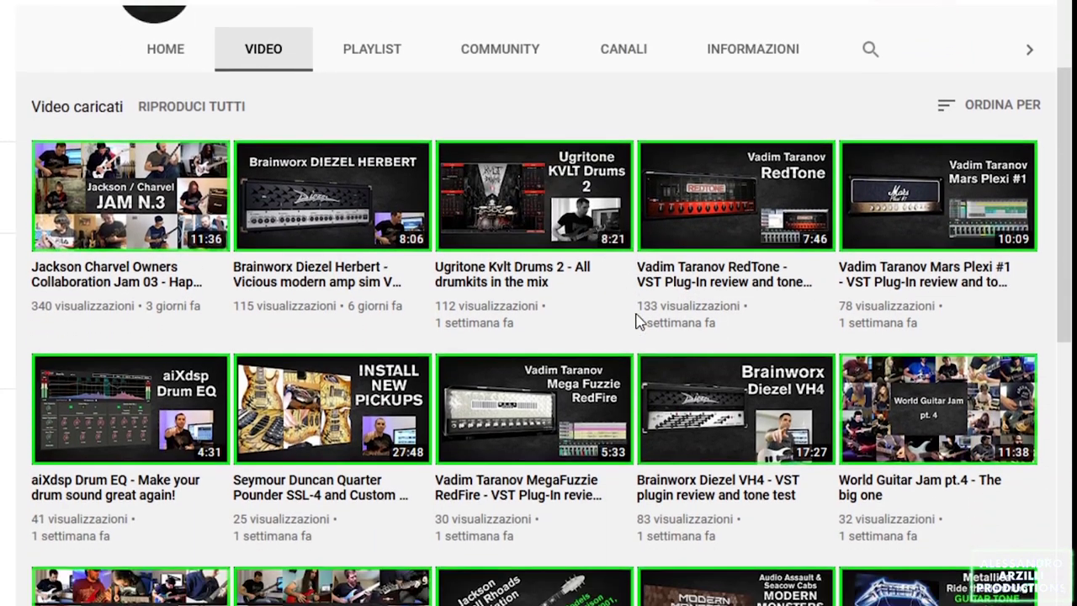
{"action": "scroll", "coordinate": [639, 320], "scroll_direction": "down", "scroll_amount": 6}
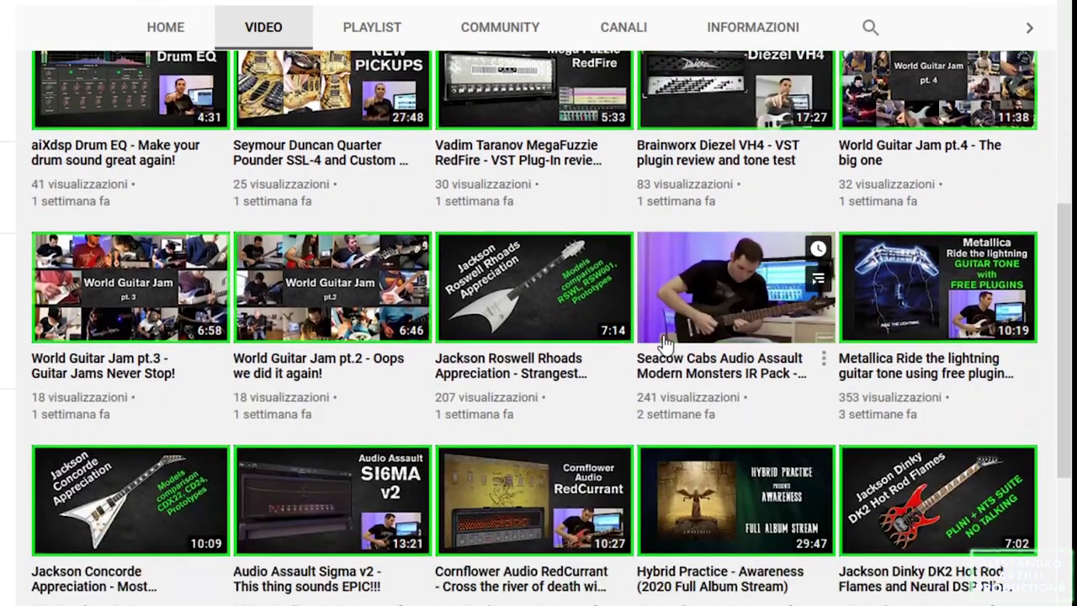
{"action": "scroll", "coordinate": [664, 343], "scroll_direction": "down", "scroll_amount": 4}
{"action": "scroll", "coordinate": [365, 353], "scroll_direction": "down", "scroll_amount": 2}
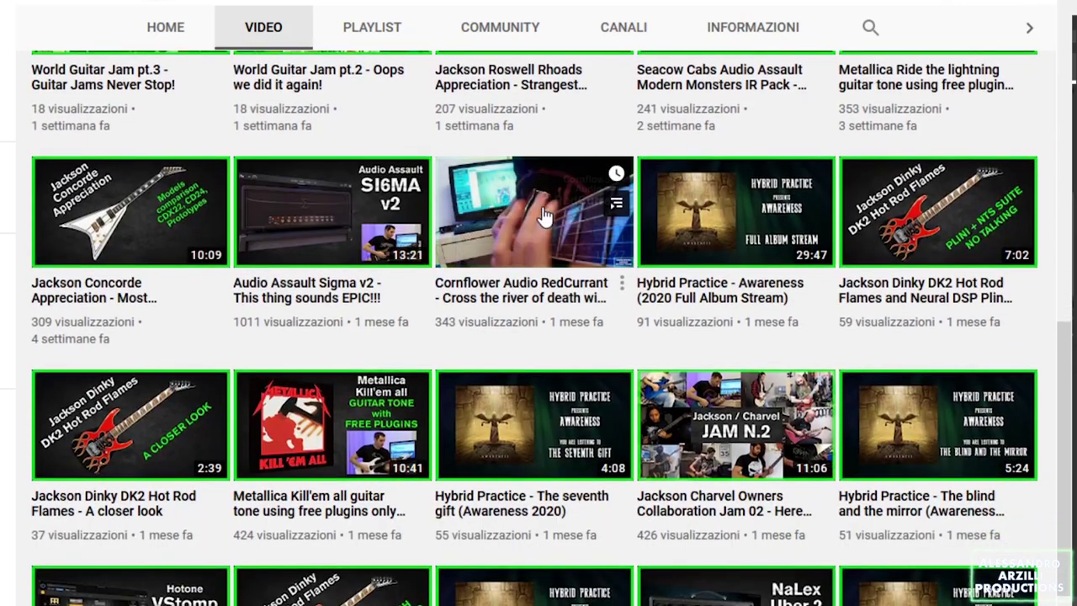
{"action": "scroll", "coordinate": [543, 215], "scroll_direction": "down", "scroll_amount": 2}
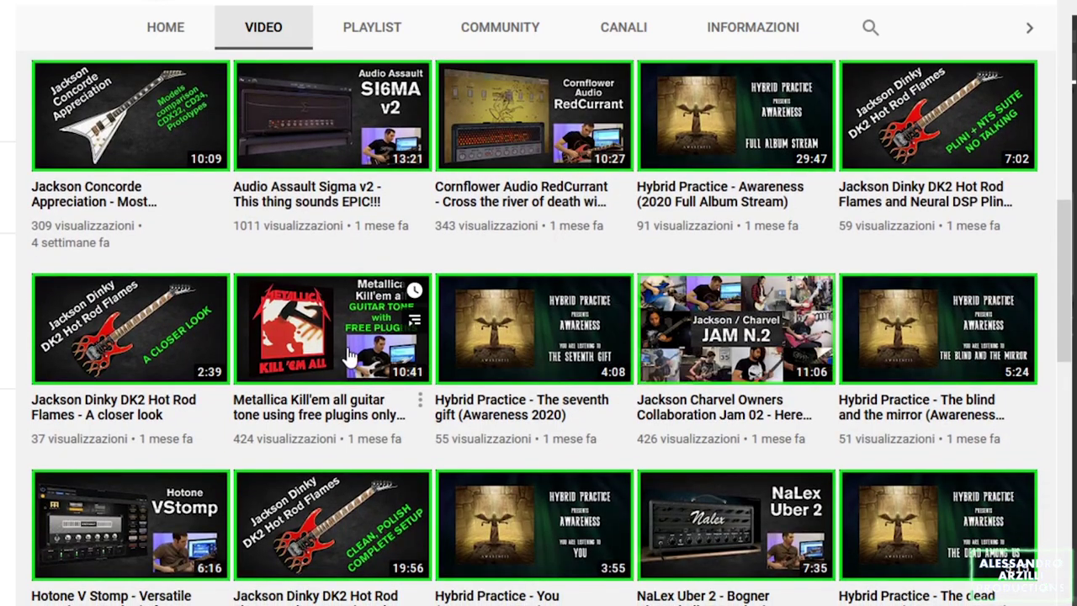
{"action": "scroll", "coordinate": [347, 358], "scroll_direction": "down", "scroll_amount": 2}
{"action": "scroll", "coordinate": [187, 432], "scroll_direction": "down", "scroll_amount": 4}
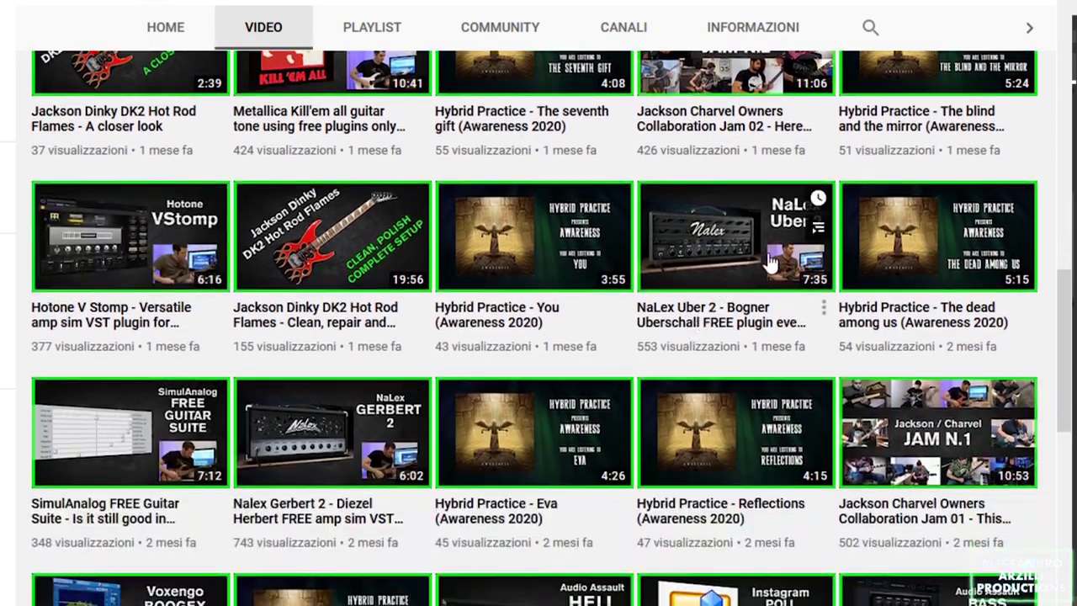
{"action": "scroll", "coordinate": [770, 263], "scroll_direction": "down", "scroll_amount": 2}
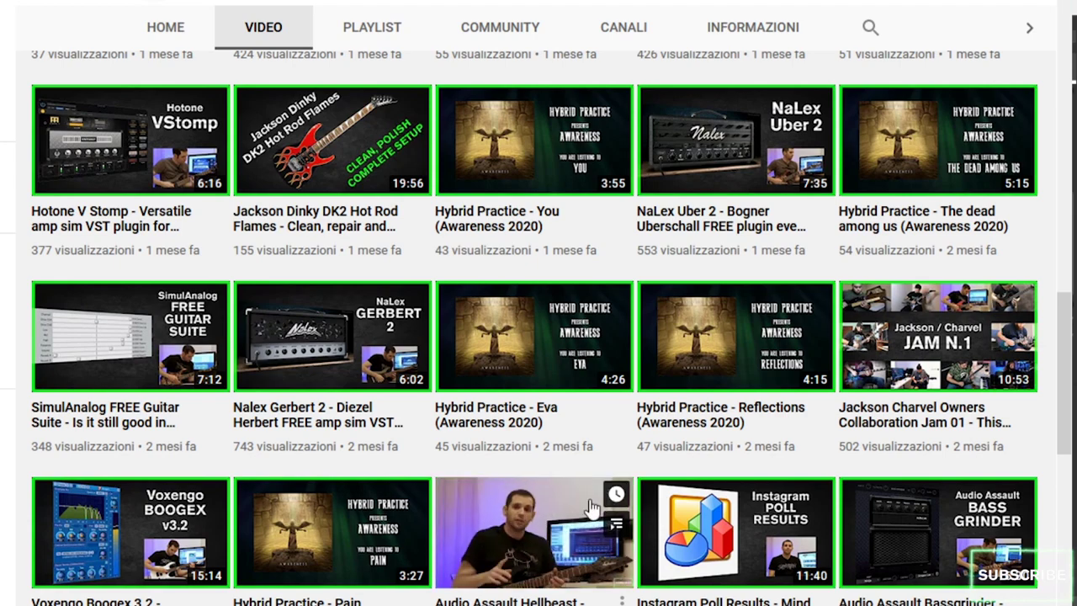
{"action": "scroll", "coordinate": [645, 481], "scroll_direction": "down", "scroll_amount": 3}
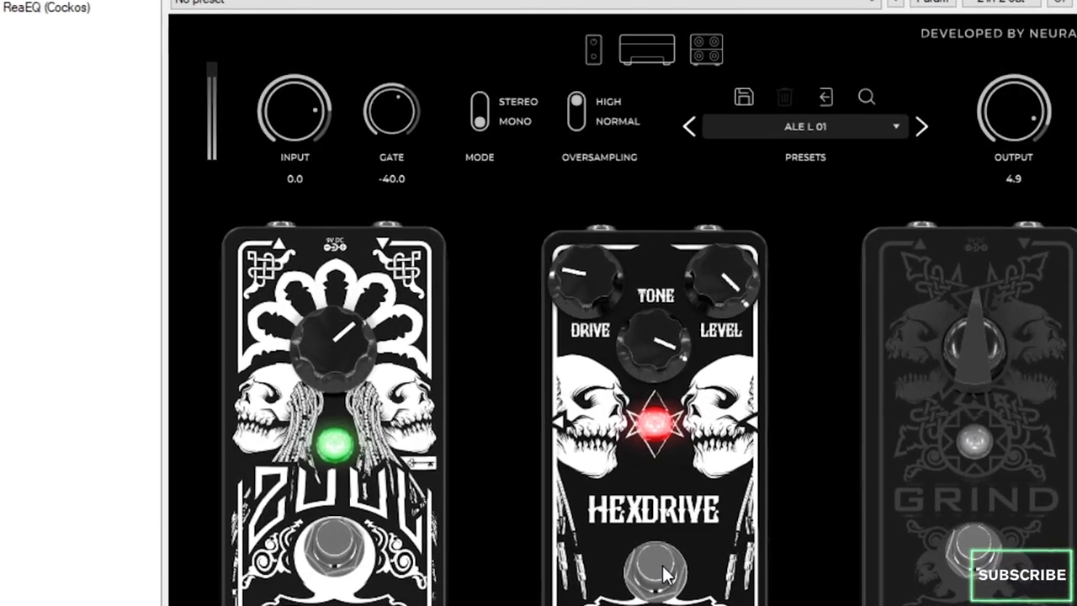
Switch RHYTHM GTR L's Fortin NTS Suite to its amp view.
{"action": "left_click", "coordinate": [647, 50]}
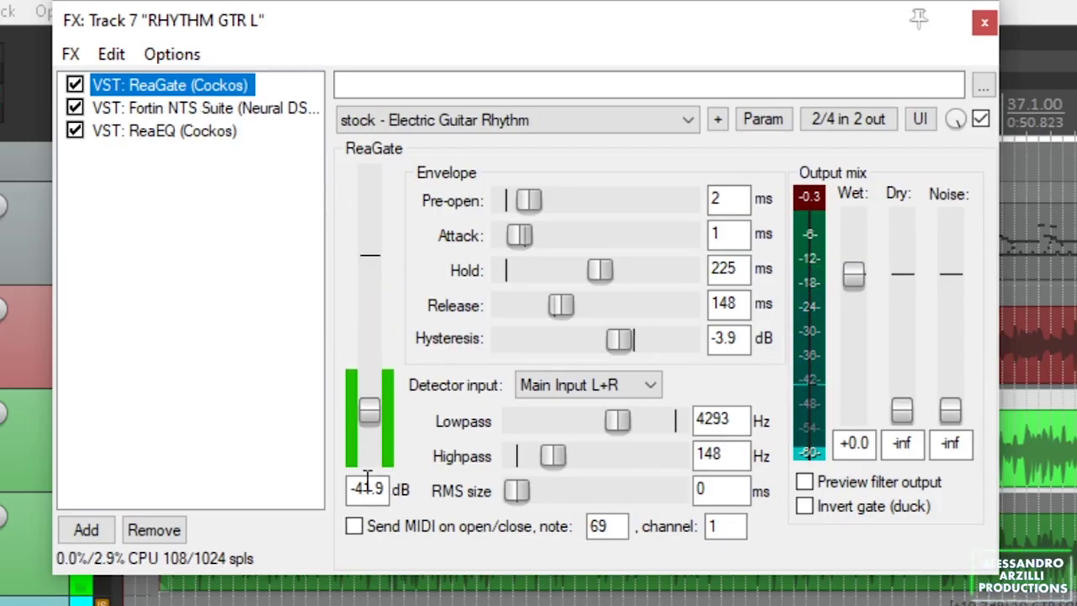
Bring RHYTHM GTR L's ReaGate threshold down to -41.9 dB.
{"action": "left_click", "coordinate": [145, 133]}
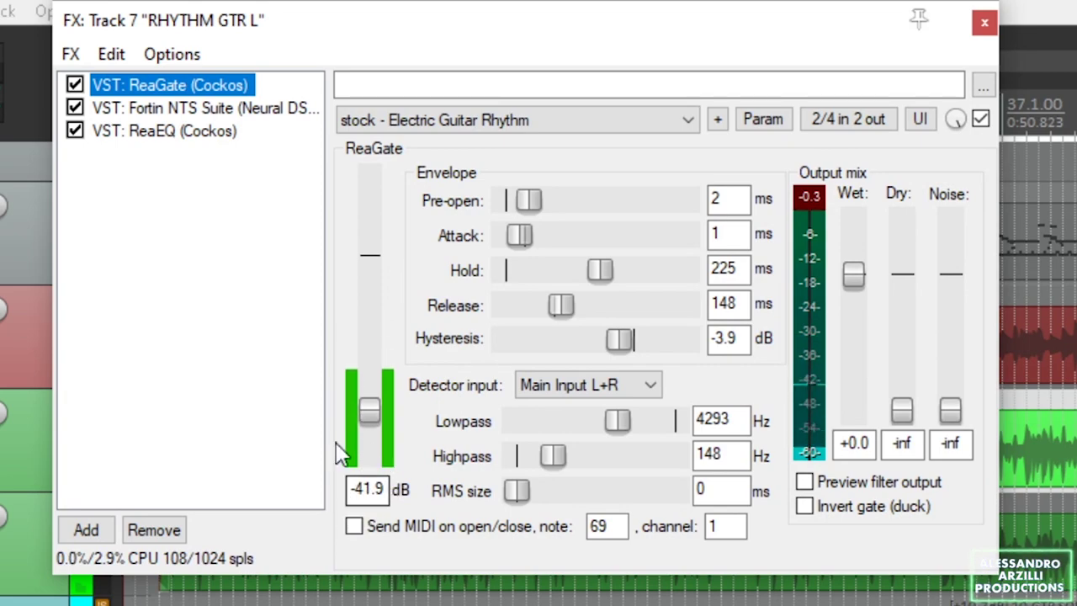
Inspect RHYTHM GTR L's ReaEQ 80 Hz high-pass and 10 kHz low-pass bands.
{"action": "left_click", "coordinate": [144, 132]}
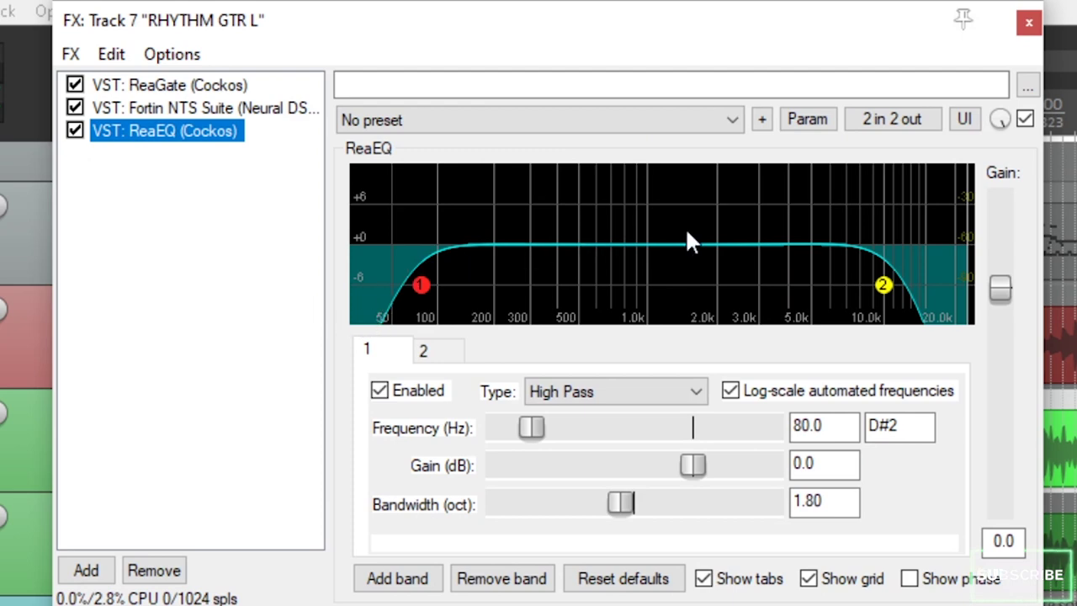
{"action": "mouse_move", "coordinate": [896, 286]}
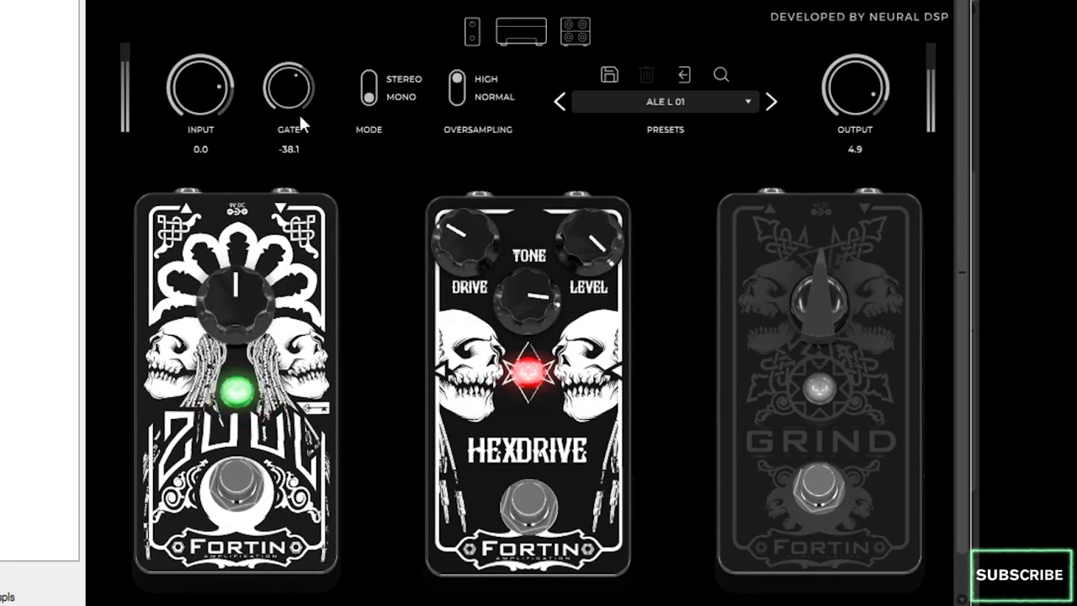
Bypass Hexdrive for comparison, set the NTS gate to -40.0 and turn up Zuul.
{"action": "left_click", "coordinate": [530, 505]}
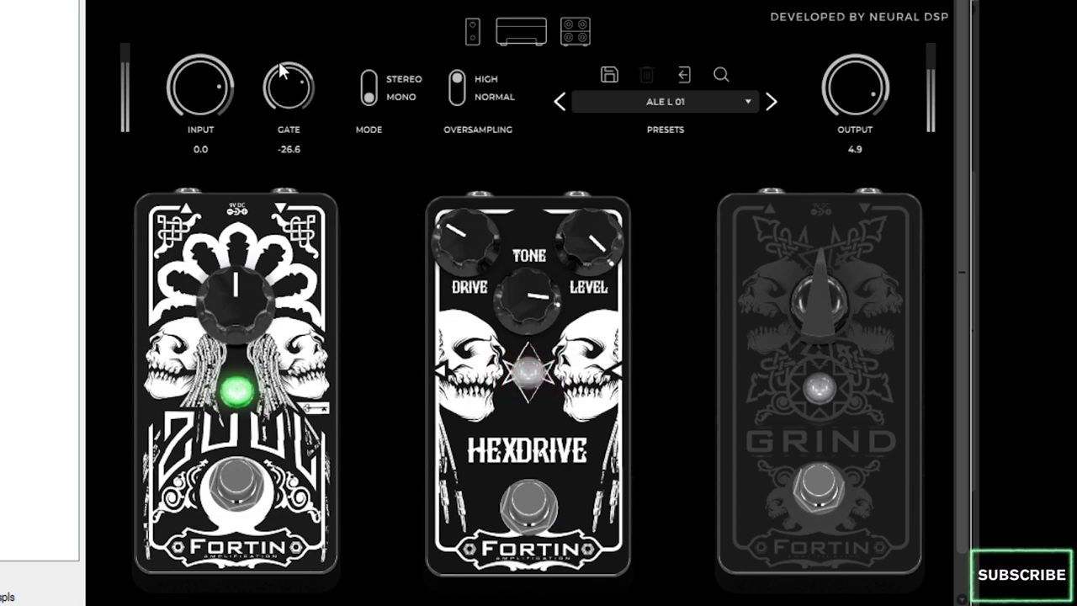
{"action": "left_click_drag", "start_coordinate": [281, 49], "coordinate": [283, 98]}
{"action": "left_click_drag", "start_coordinate": [230, 294], "coordinate": [219, 458]}
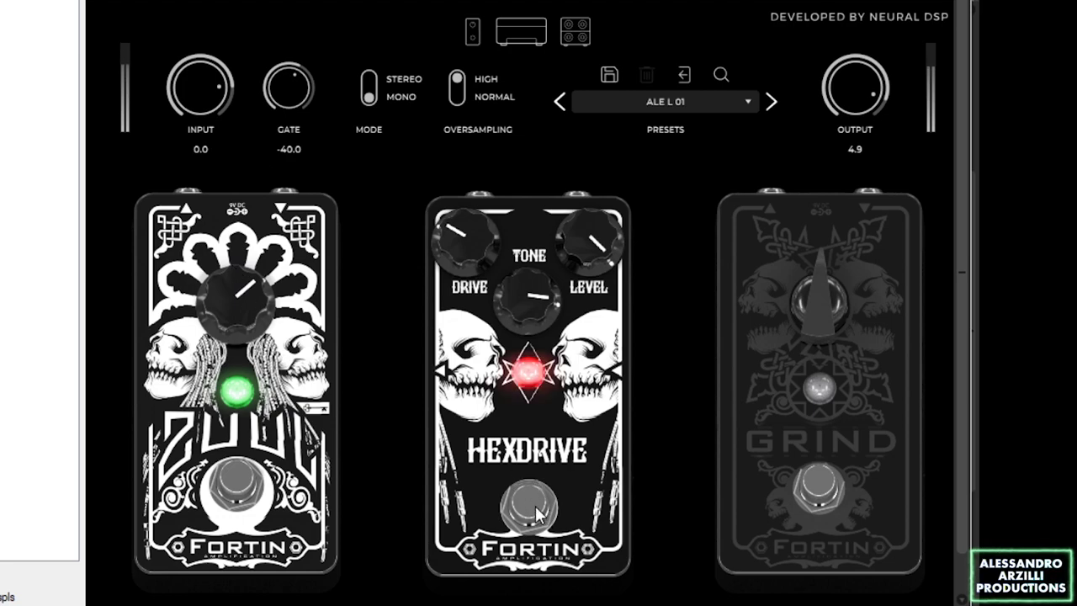
Fine-tune Hexdrive drive, tone and level, then A/B it and leave it engaged.
{"action": "left_click_drag", "start_coordinate": [466, 238], "coordinate": [400, 256]}
{"action": "left_click_drag", "start_coordinate": [528, 299], "coordinate": [522, 515]}
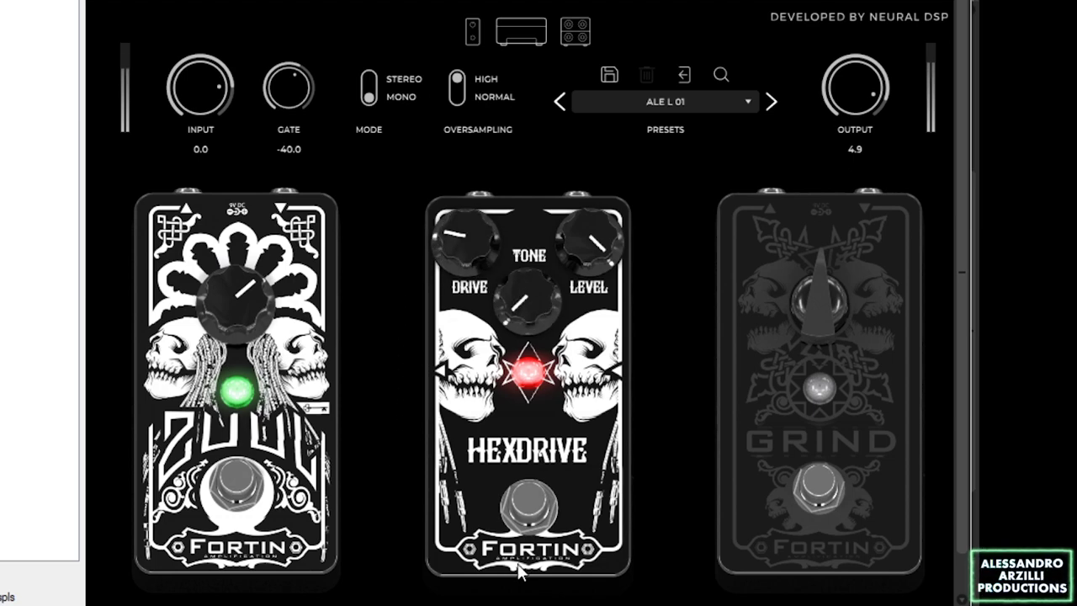
{"action": "left_click_drag", "start_coordinate": [529, 263], "coordinate": [530, 298]}
{"action": "left_click_drag", "start_coordinate": [601, 263], "coordinate": [564, 487]}
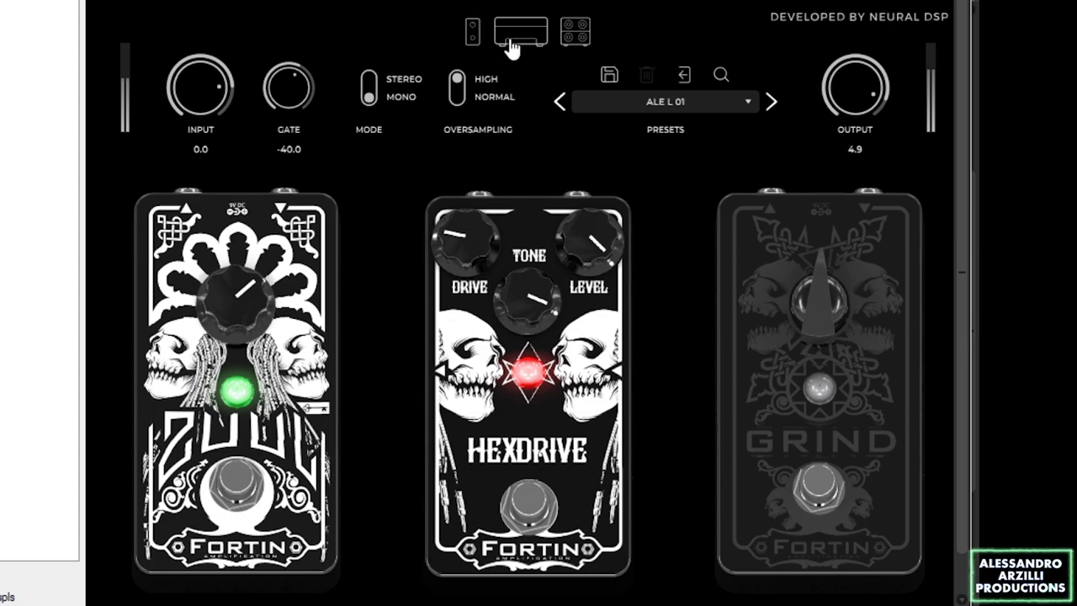
{"action": "left_click", "coordinate": [531, 507]}
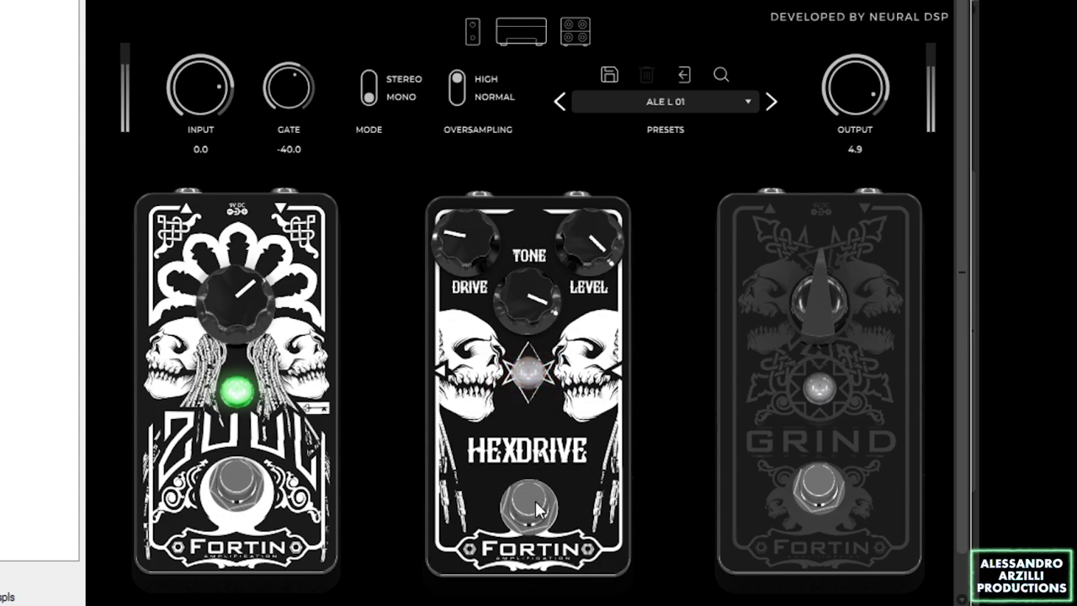
{"action": "left_click", "coordinate": [537, 509]}
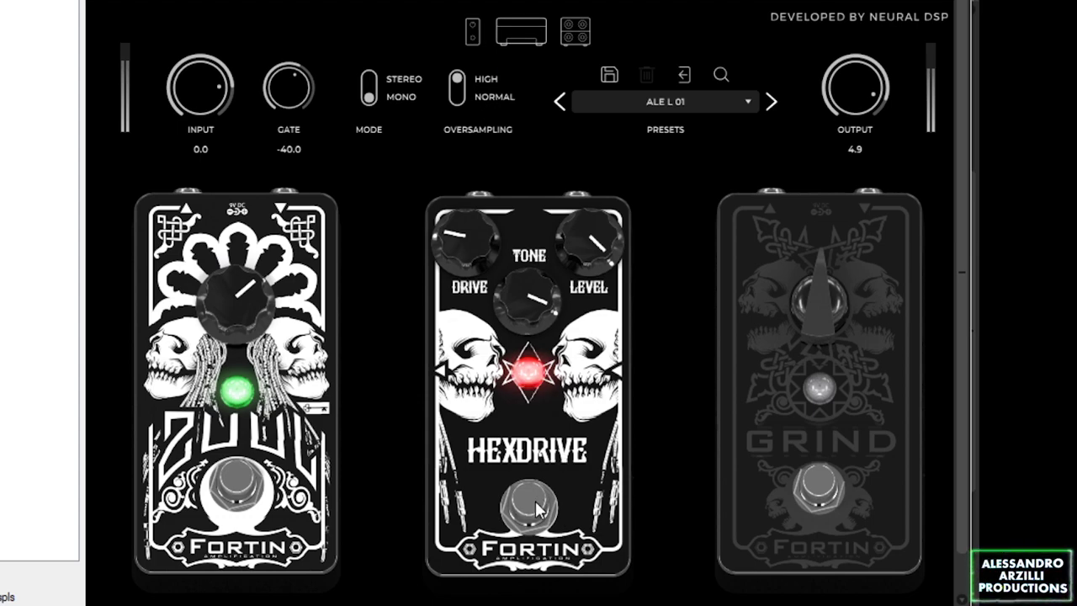
Center Channel 1 Grind, trim Middle, raise Treble to 1 o'clock and Presence to 12, then show the cabinet.
{"action": "left_click", "coordinate": [515, 31]}
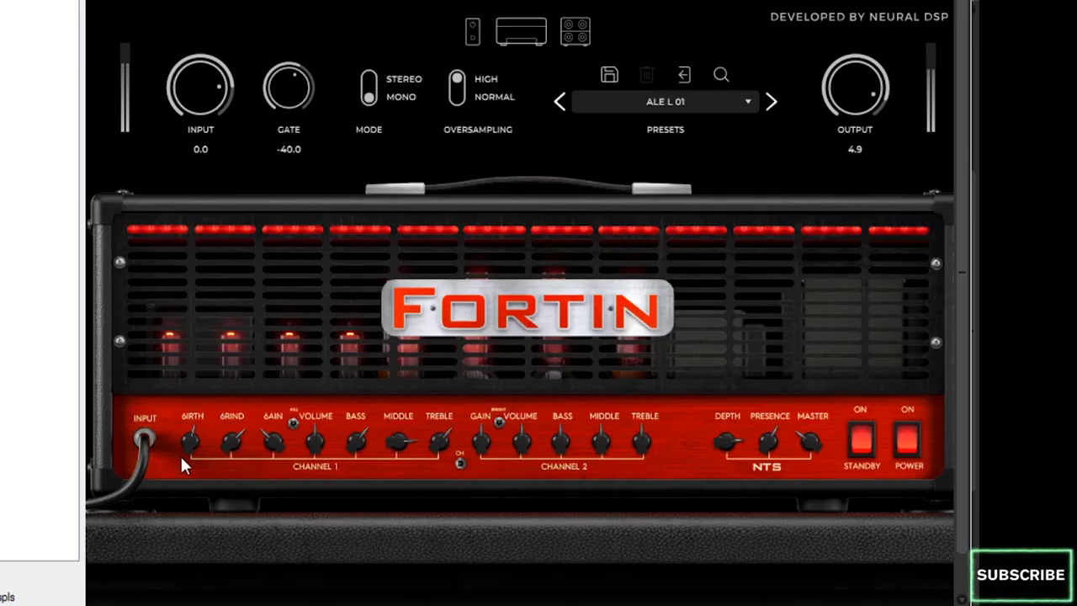
{"action": "double_click", "coordinate": [232, 440]}
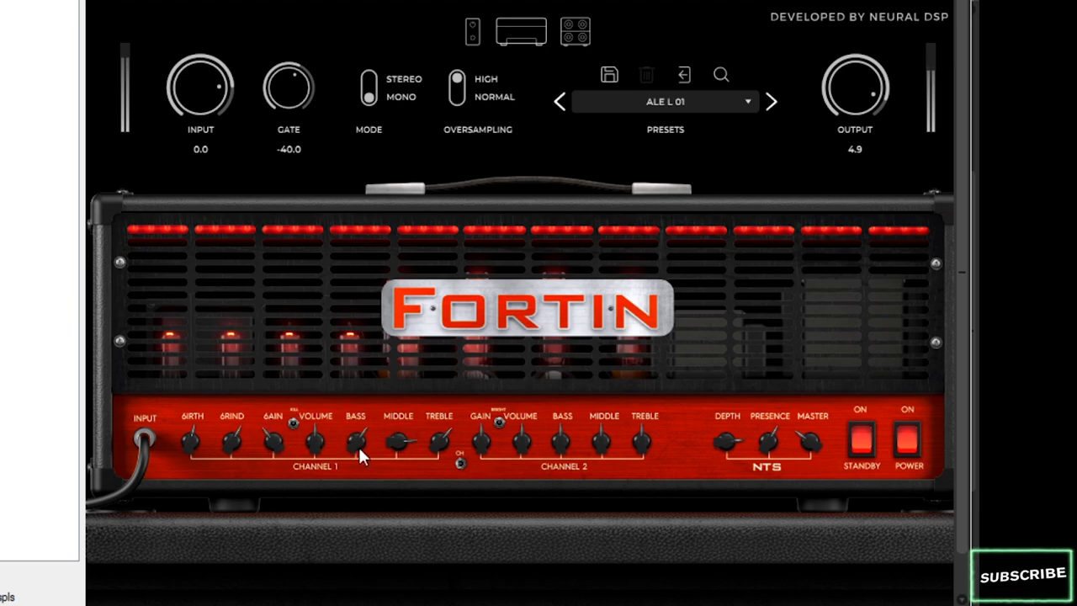
{"action": "left_click_drag", "start_coordinate": [398, 440], "coordinate": [355, 242]}
{"action": "left_click_drag", "start_coordinate": [400, 456], "coordinate": [389, 512]}
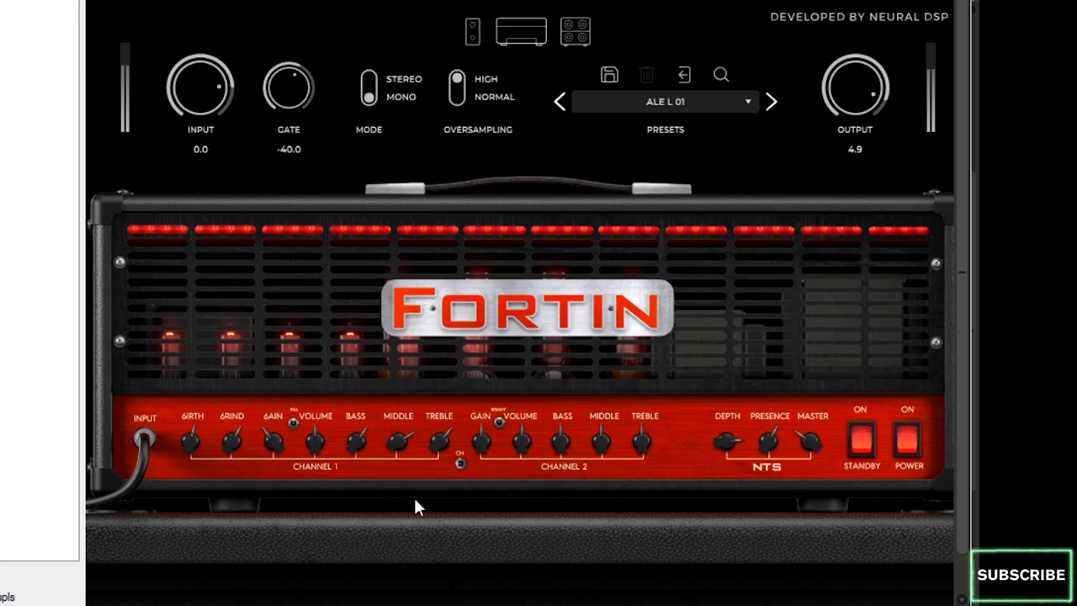
{"action": "left_click_drag", "start_coordinate": [439, 441], "coordinate": [440, 484]}
{"action": "left_click_drag", "start_coordinate": [418, 600], "coordinate": [393, 462]}
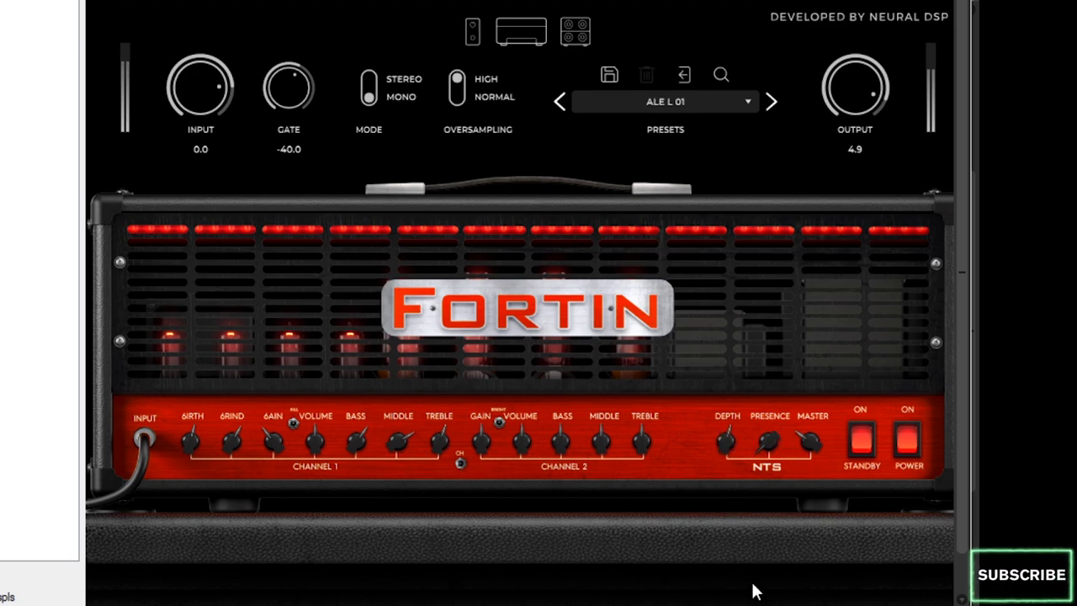
{"action": "left_click_drag", "start_coordinate": [754, 589], "coordinate": [757, 468]}
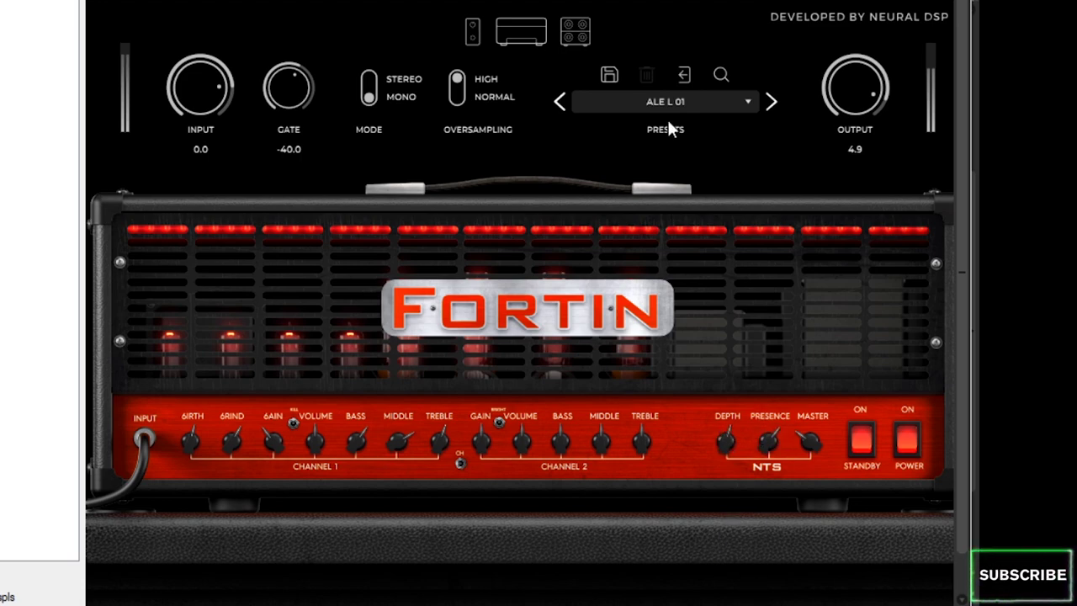
{"action": "left_click", "coordinate": [576, 34]}
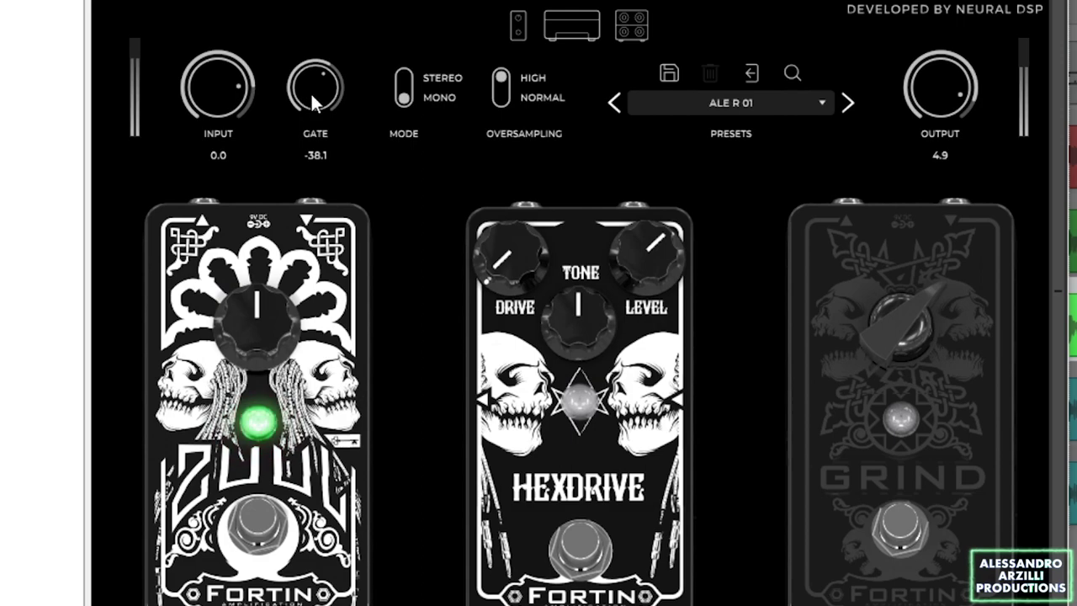
Set the ALE R 01 gate to -37.3 and switch on the Grind pedal, adjusting its amount.
{"action": "mouse_move", "coordinate": [311, 87]}
{"action": "left_mouse_down"}
{"action": "mouse_move", "coordinate": [298, 181]}
{"action": "mouse_move", "coordinate": [308, 1]}
{"action": "mouse_move", "coordinate": [303, 96]}
{"action": "left_mouse_up"}
{"action": "left_click_drag", "start_coordinate": [250, 314], "coordinate": [176, 279]}
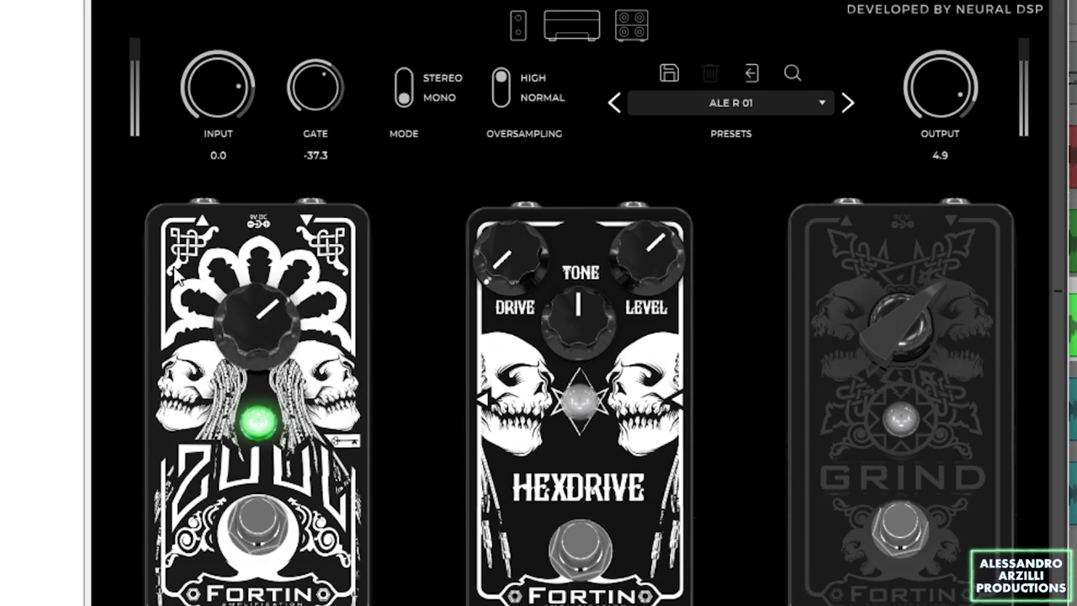
{"action": "left_click", "coordinate": [892, 530]}
{"action": "left_click_drag", "start_coordinate": [879, 357], "coordinate": [721, 229]}
Lower Channel 1 Bass, raise Middle, rebalance Treble, then show amp with cabinet.
{"action": "left_click", "coordinate": [576, 33]}
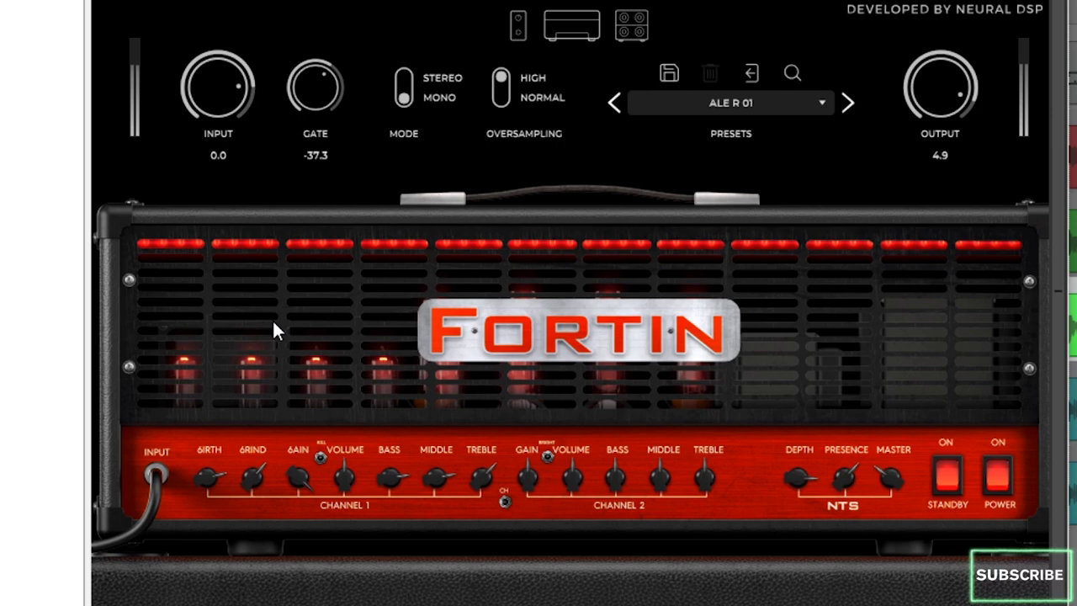
{"action": "left_click_drag", "start_coordinate": [390, 490], "coordinate": [348, 489]}
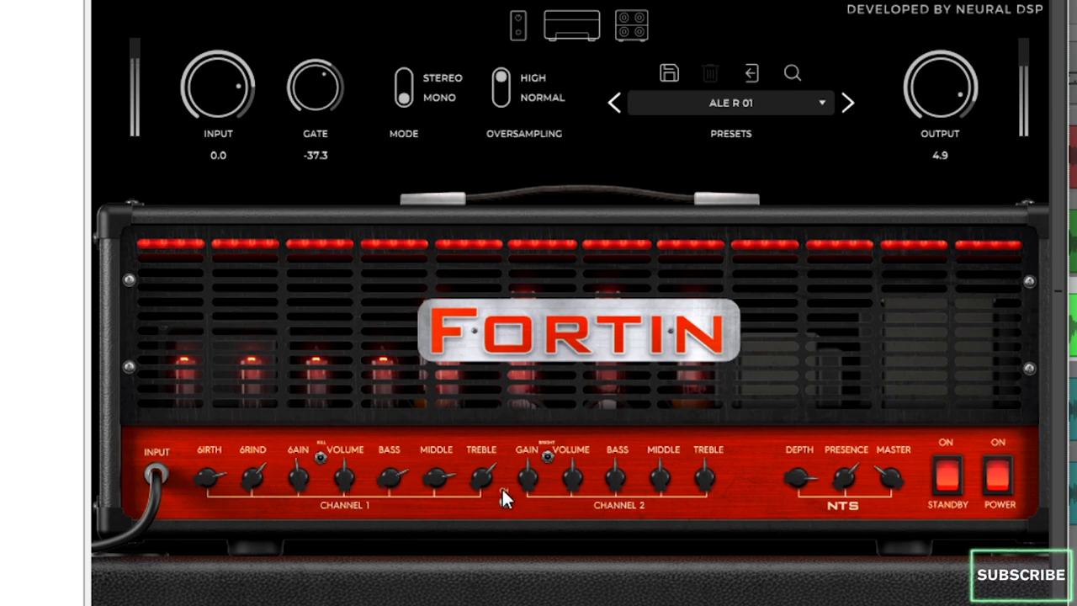
{"action": "left_click_drag", "start_coordinate": [436, 478], "coordinate": [385, 282]}
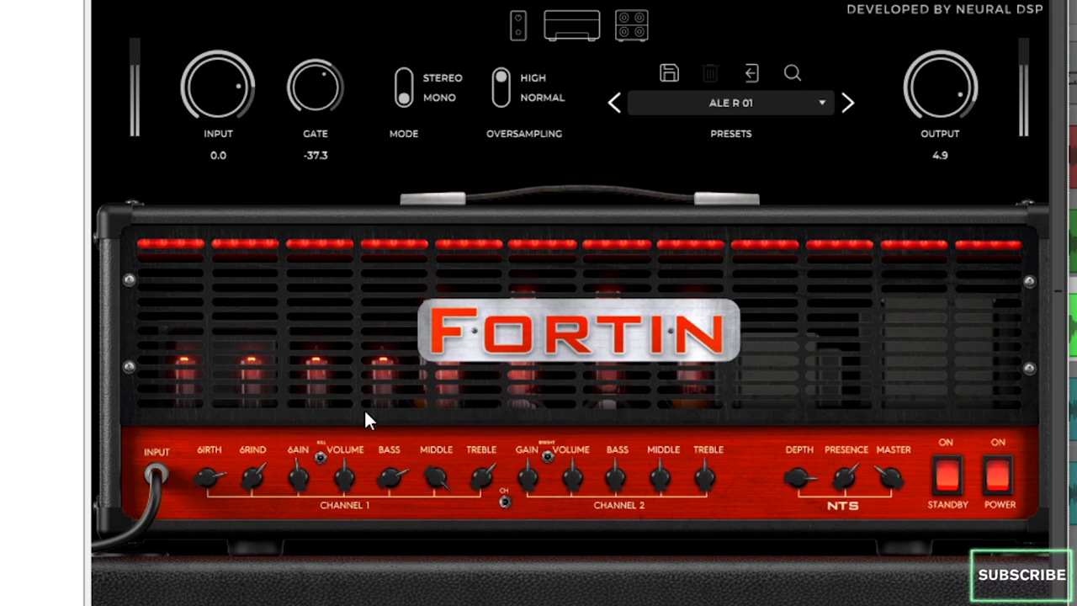
{"action": "left_click_drag", "start_coordinate": [363, 429], "coordinate": [349, 515]}
{"action": "left_click_drag", "start_coordinate": [481, 477], "coordinate": [455, 276]}
{"action": "left_click_drag", "start_coordinate": [454, 328], "coordinate": [431, 476]}
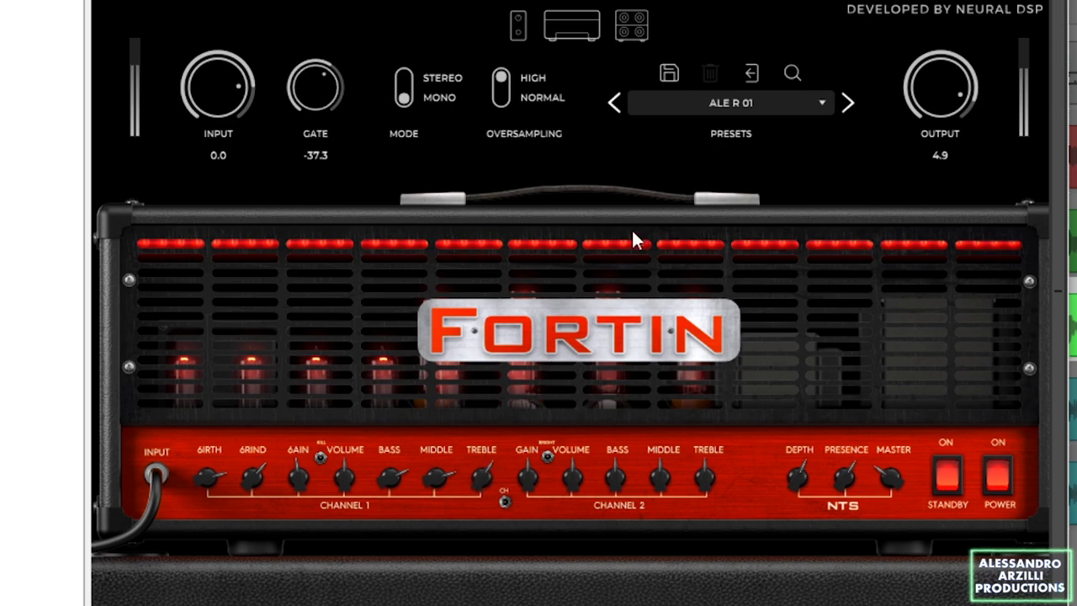
{"action": "left_click", "coordinate": [635, 27]}
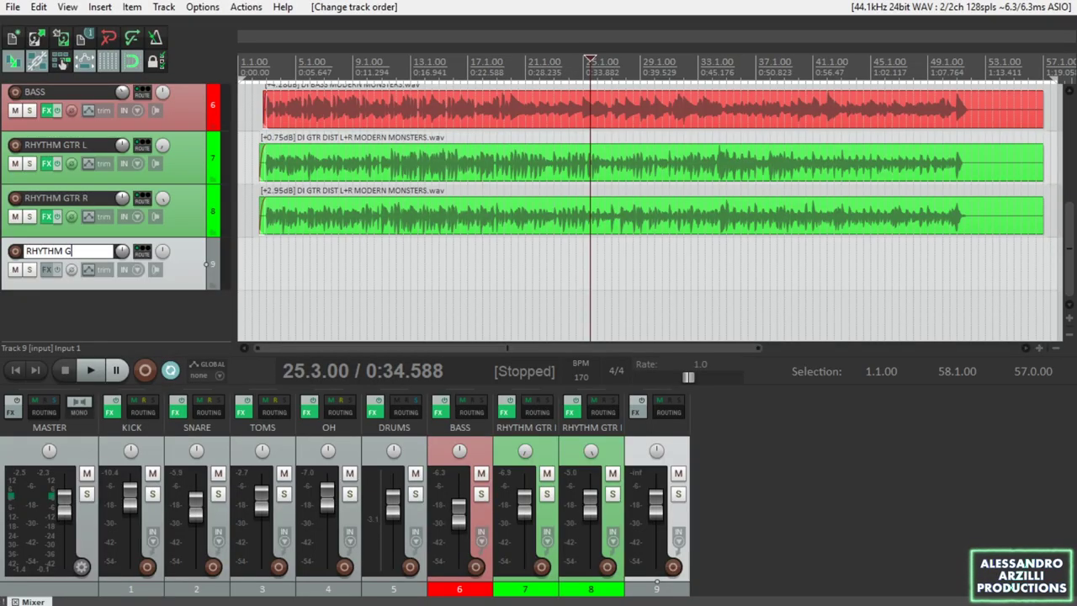
Name track 9 RHYTHM GTR BUS and colour it yellow.
{"action": "type", "text": "TR BUS"}
{"action": "key", "text": "Return"}
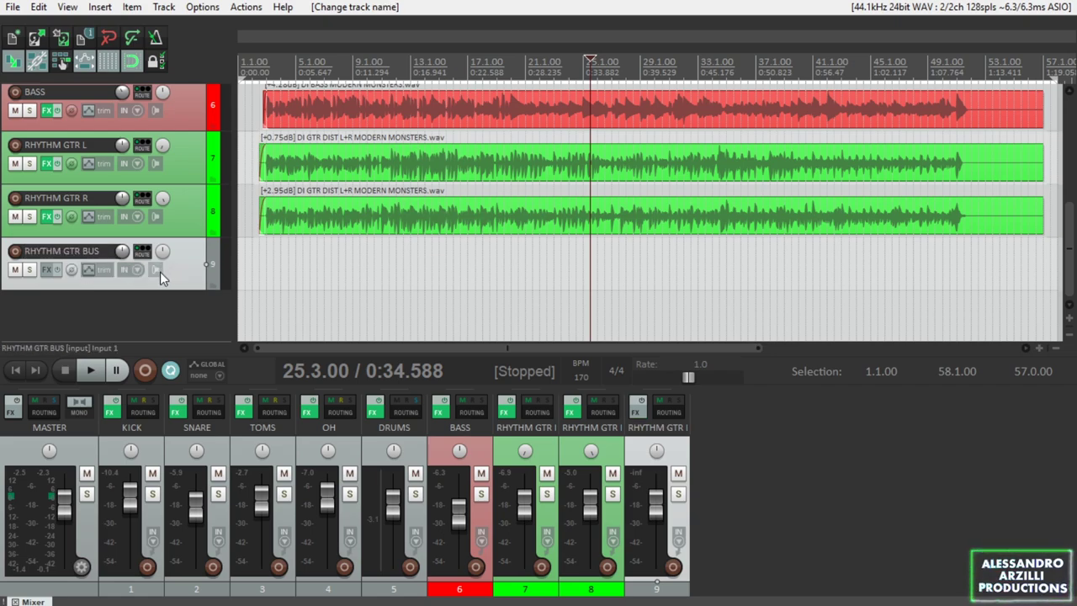
{"action": "right_click", "coordinate": [185, 278]}
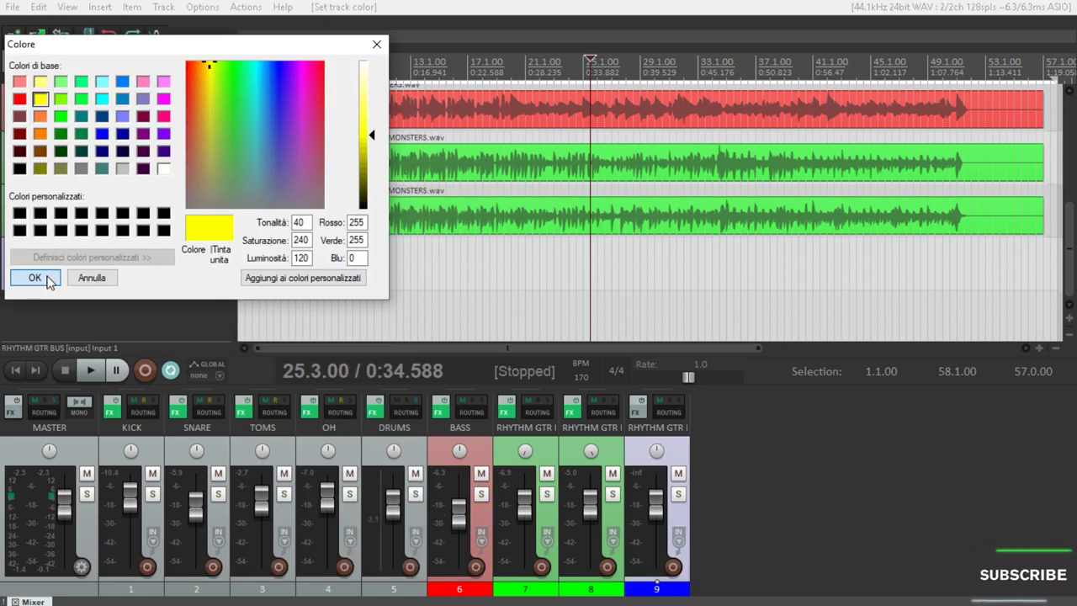
{"action": "left_click", "coordinate": [42, 280]}
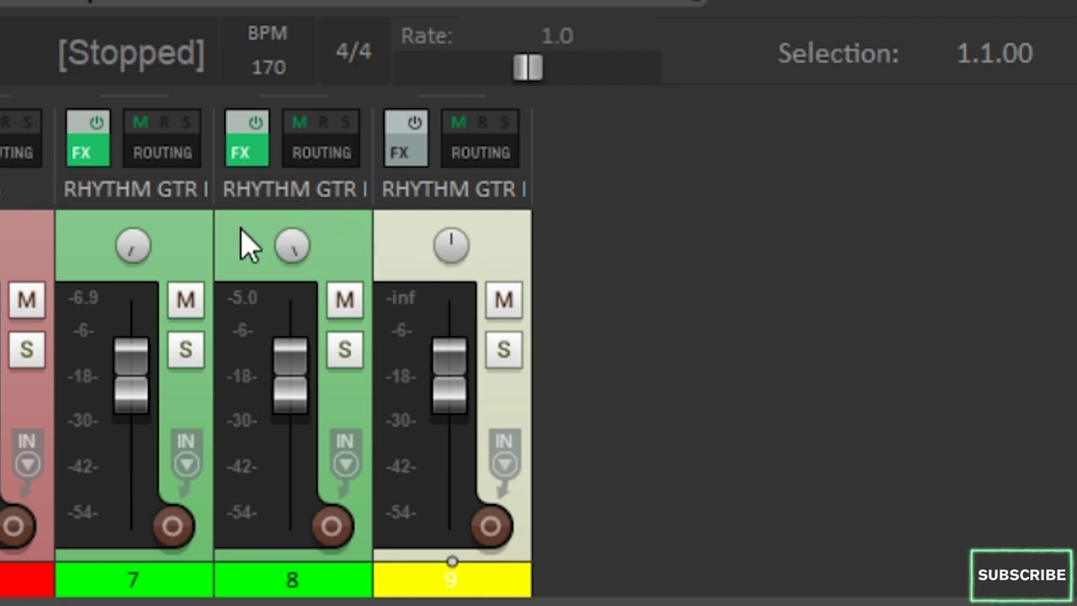
Turn off Master send on tracks 7 and 8 and send both to RHYTHM GTR BUS.
{"action": "left_click", "coordinate": [160, 160]}
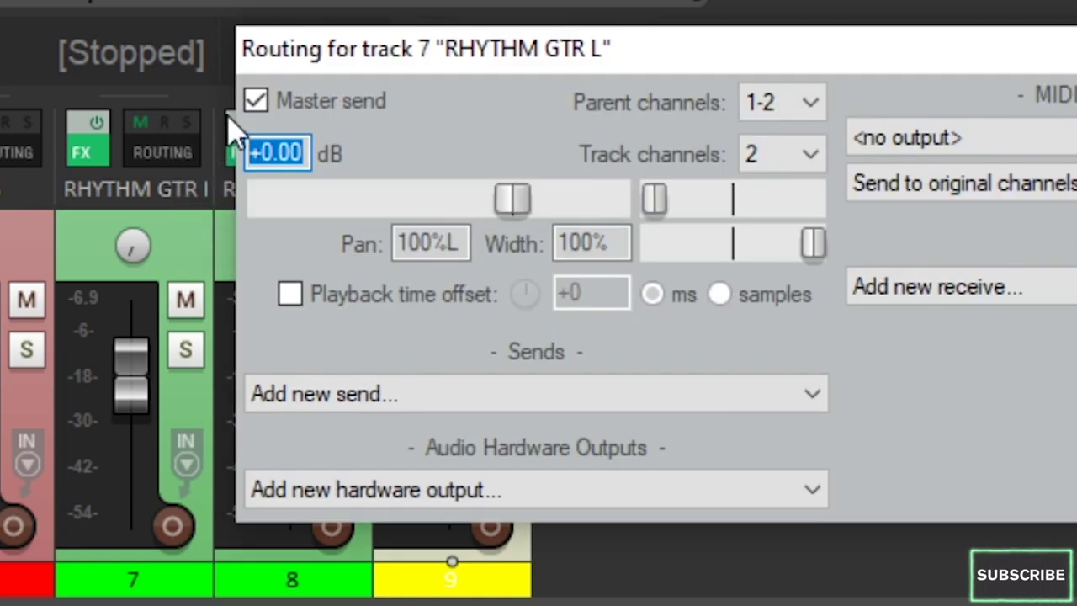
{"action": "left_click", "coordinate": [255, 101]}
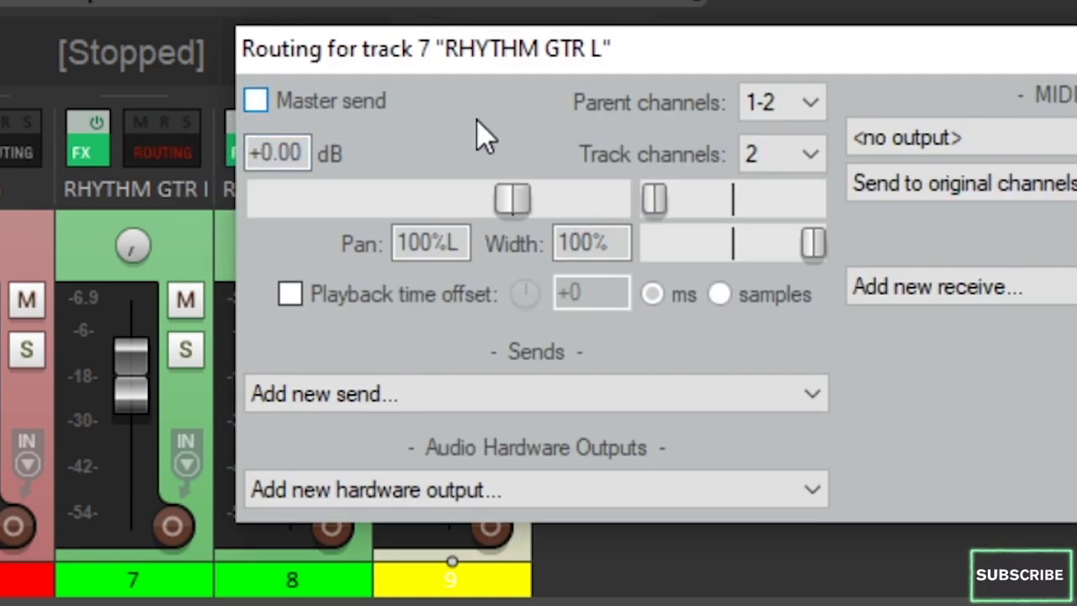
{"action": "left_click", "coordinate": [658, 402]}
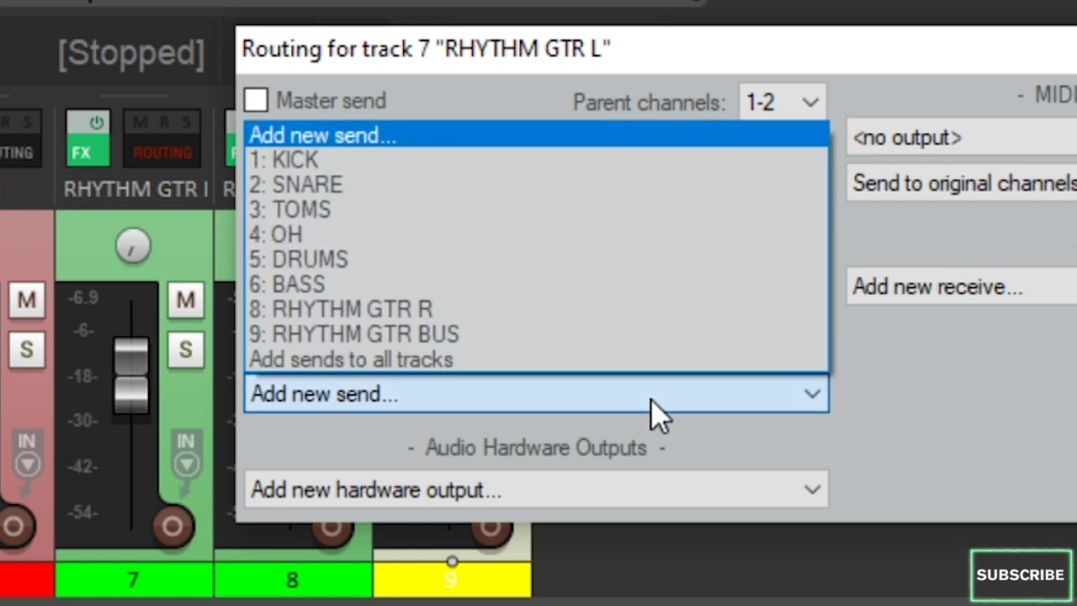
{"action": "left_click", "coordinate": [491, 335]}
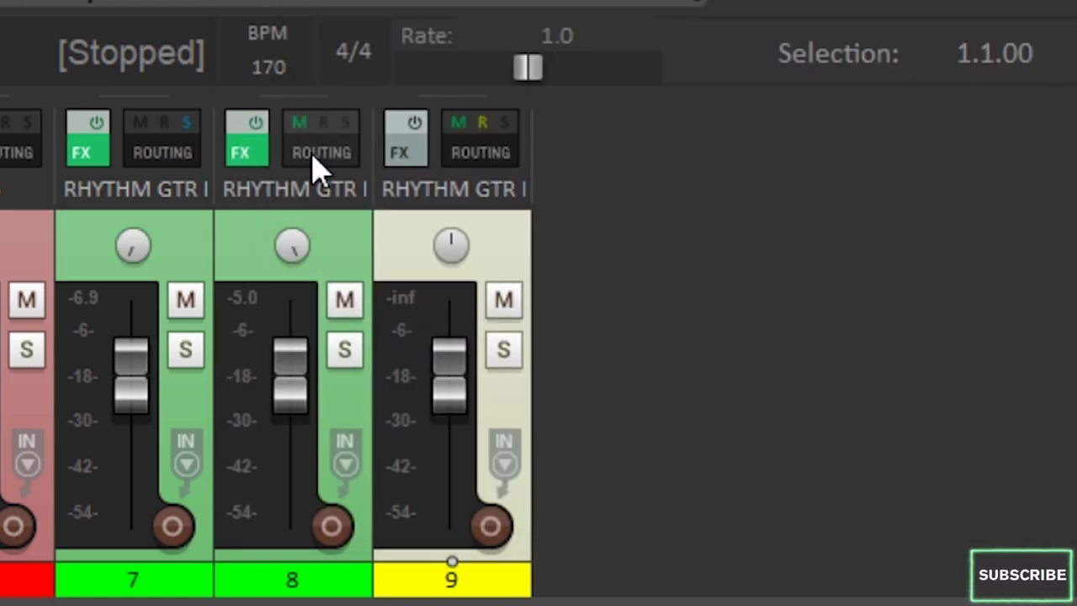
{"action": "left_click", "coordinate": [320, 152]}
{"action": "left_click", "coordinate": [275, 101]}
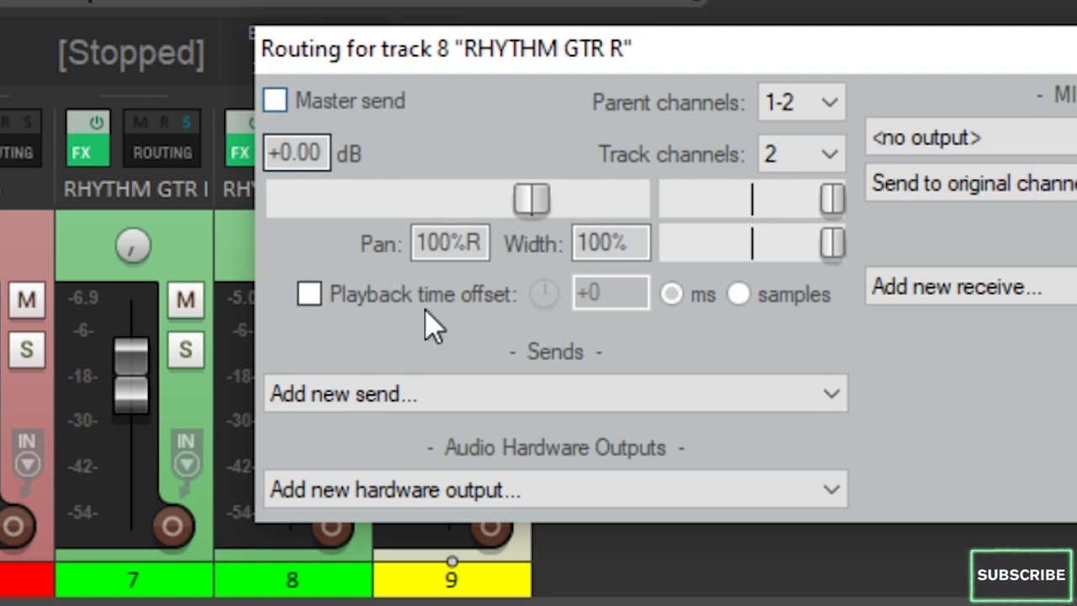
{"action": "left_click", "coordinate": [447, 394]}
{"action": "left_click", "coordinate": [461, 334]}
{"action": "key", "text": "Escape"}
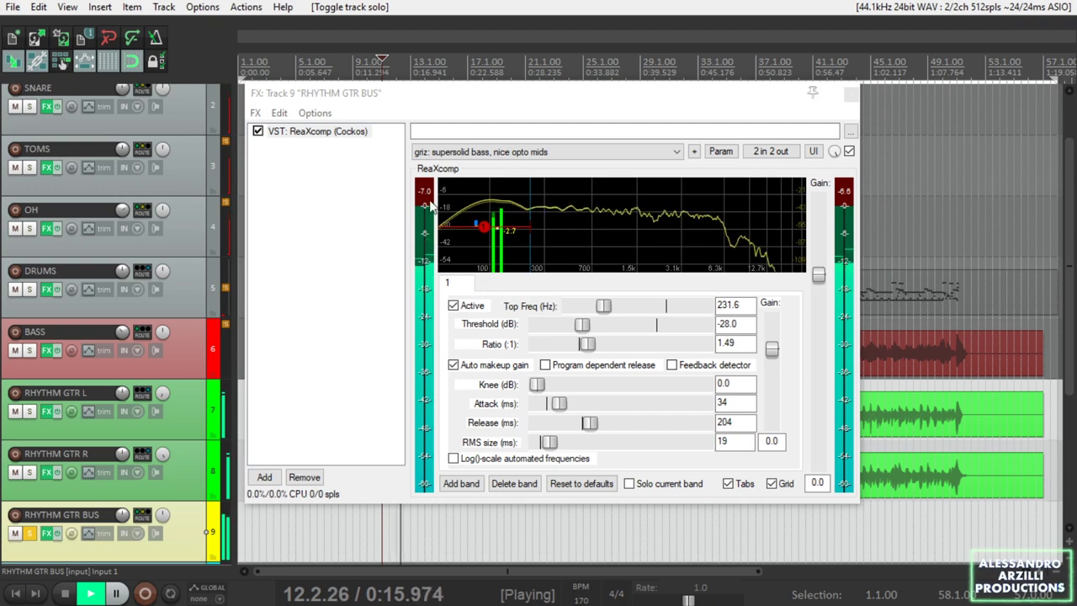
A/B the rhythm bus ReaXcomp by toggling its bypass on and off.
{"action": "left_click", "coordinate": [257, 131]}
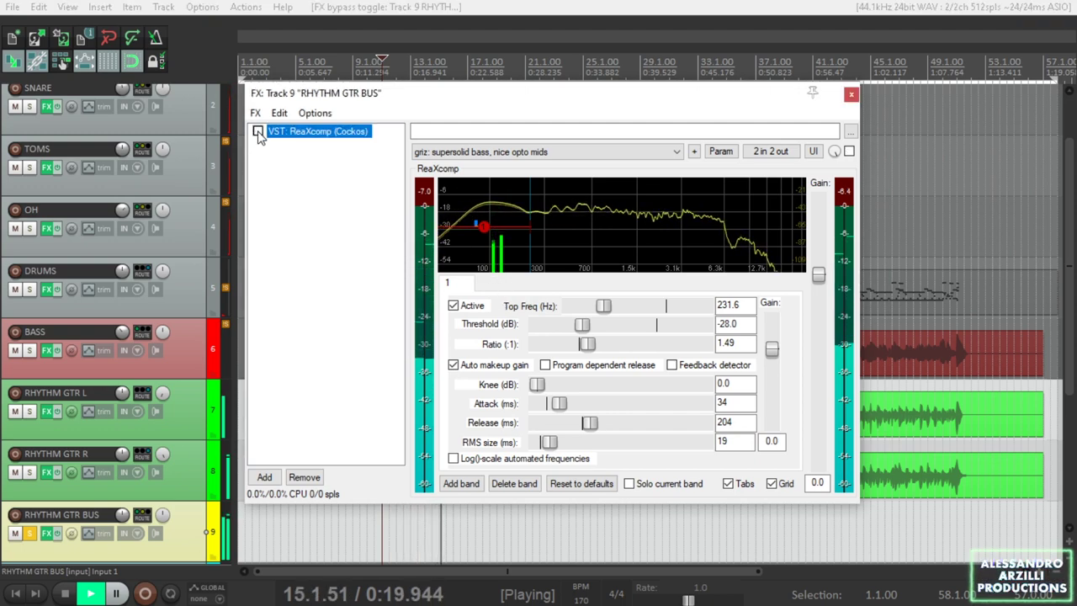
{"action": "left_click", "coordinate": [258, 131]}
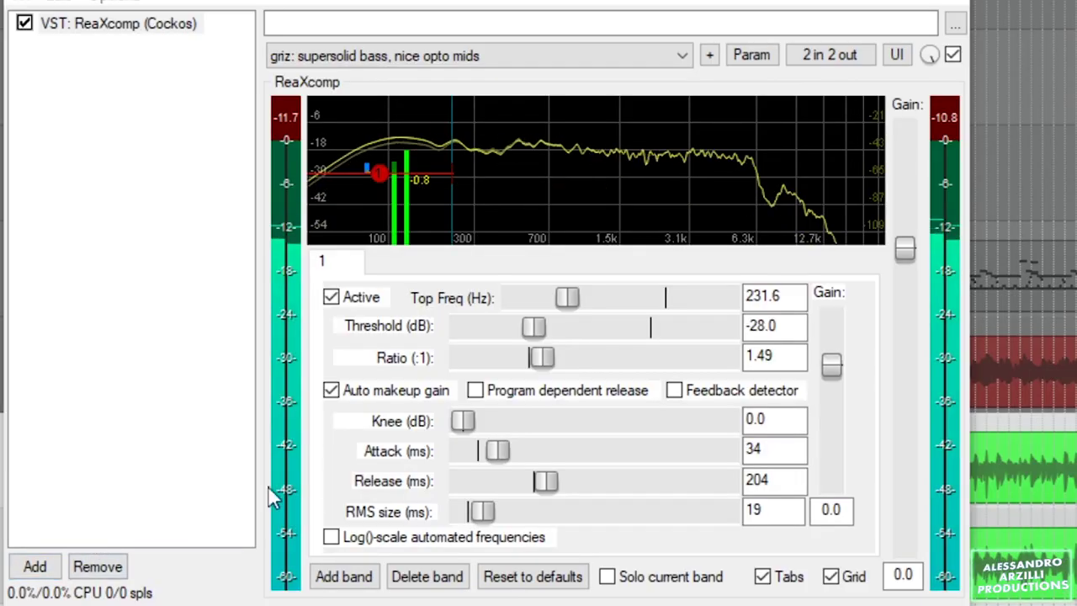
{"action": "left_click", "coordinate": [25, 24]}
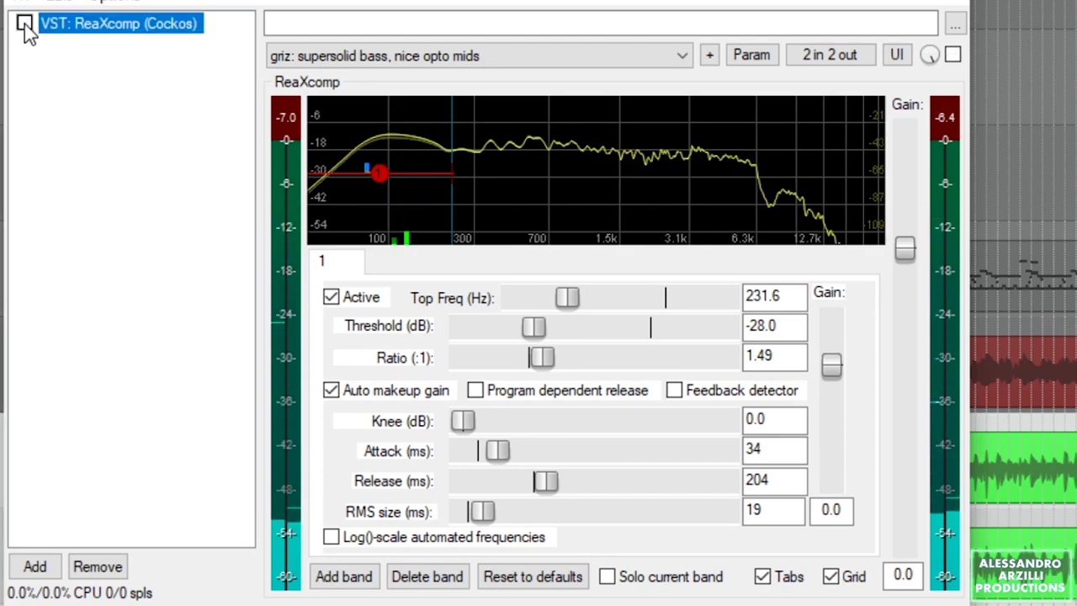
{"action": "left_click", "coordinate": [24, 24]}
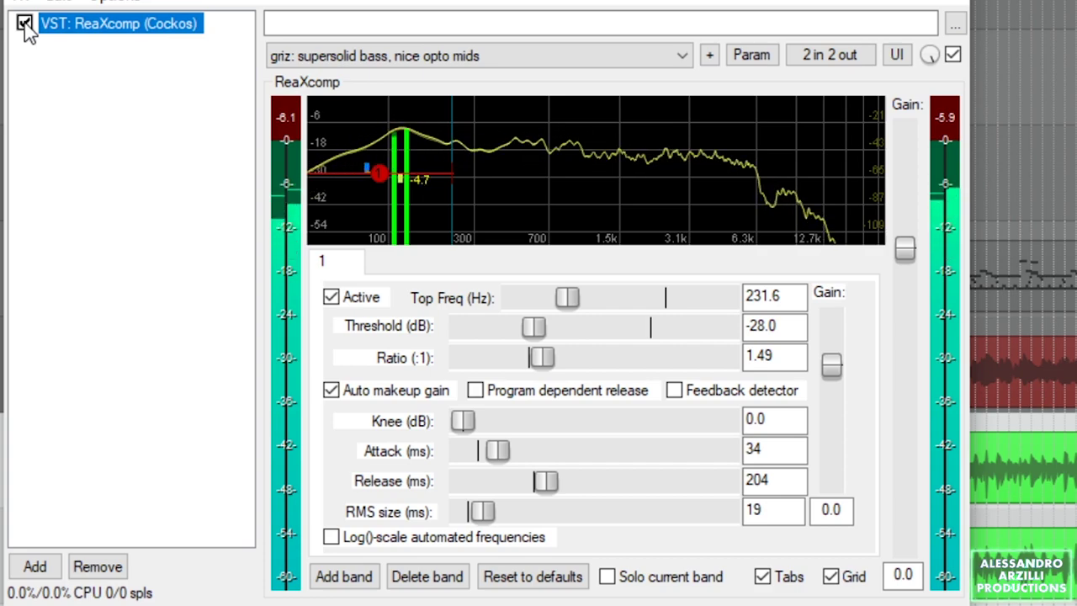
{"action": "left_click", "coordinate": [24, 24]}
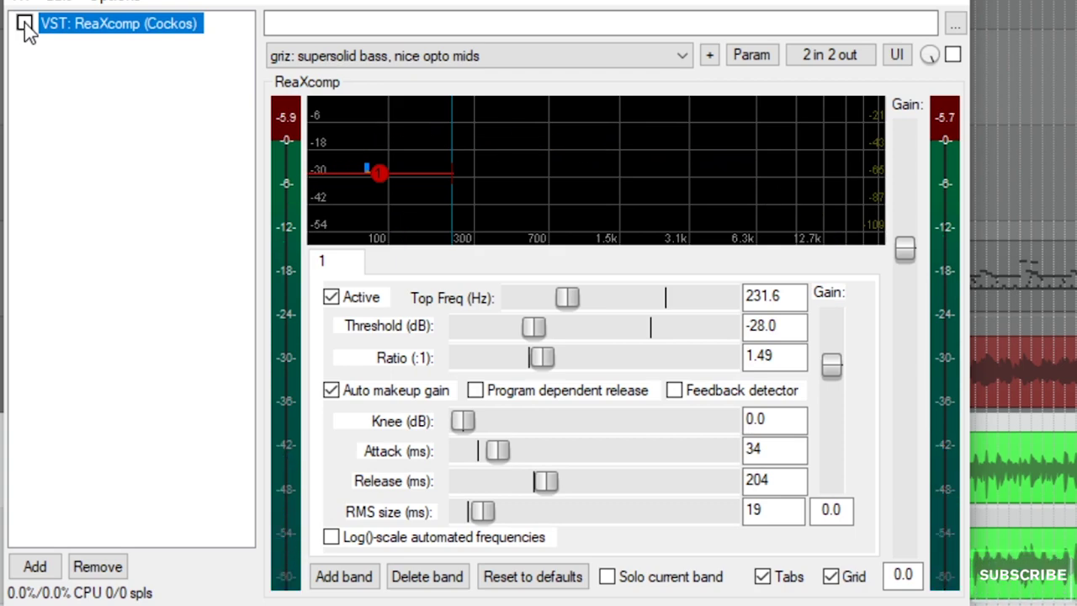
{"action": "left_click", "coordinate": [25, 25]}
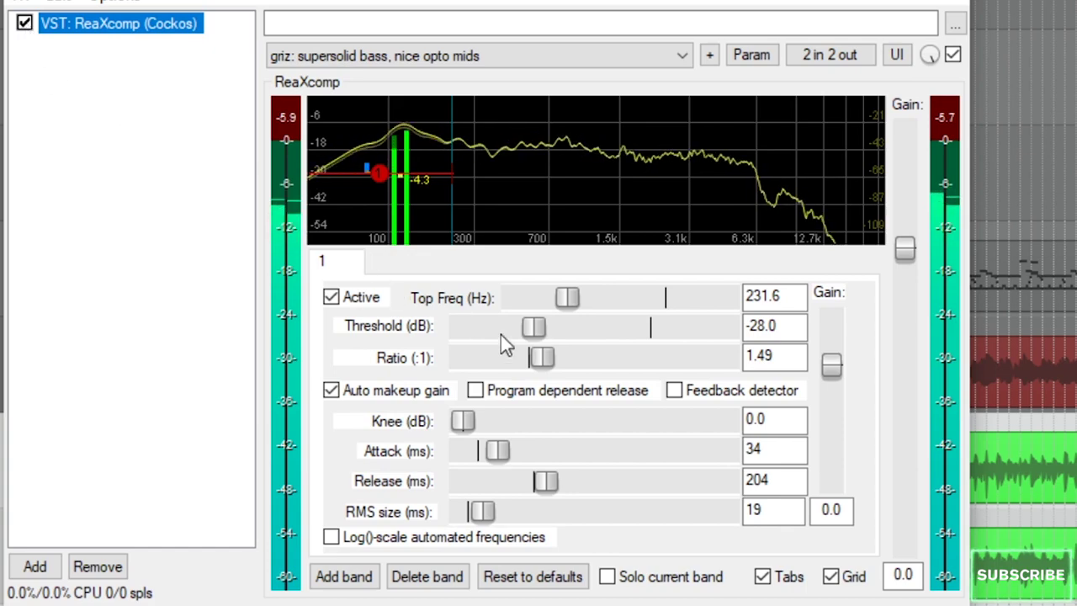
Set the low band threshold to -38.7 dB and ratio to 11.65, then compare and re-enable.
{"action": "mouse_move", "coordinate": [533, 327]}
{"action": "left_mouse_down"}
{"action": "mouse_move", "coordinate": [617, 320]}
{"action": "mouse_move", "coordinate": [526, 313]}
{"action": "left_mouse_up"}
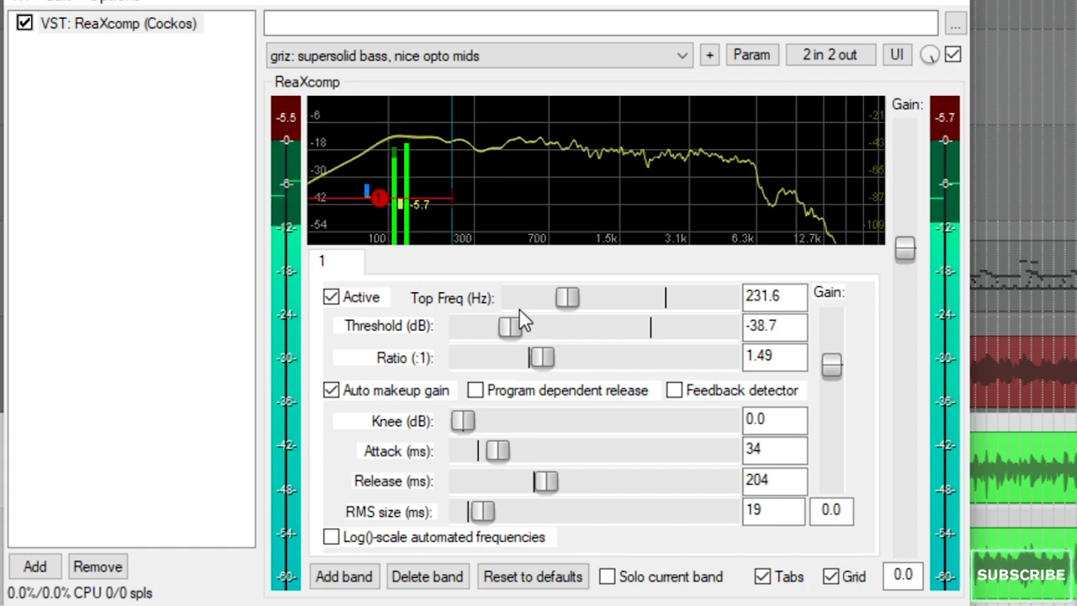
{"action": "left_click_drag", "start_coordinate": [543, 357], "coordinate": [595, 362]}
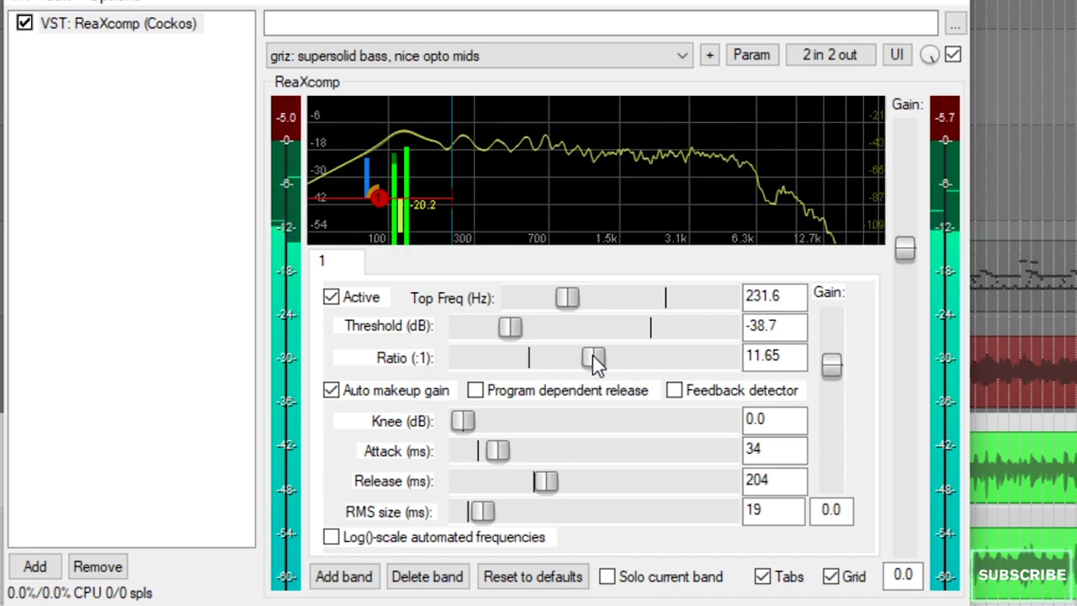
{"action": "left_click", "coordinate": [23, 25]}
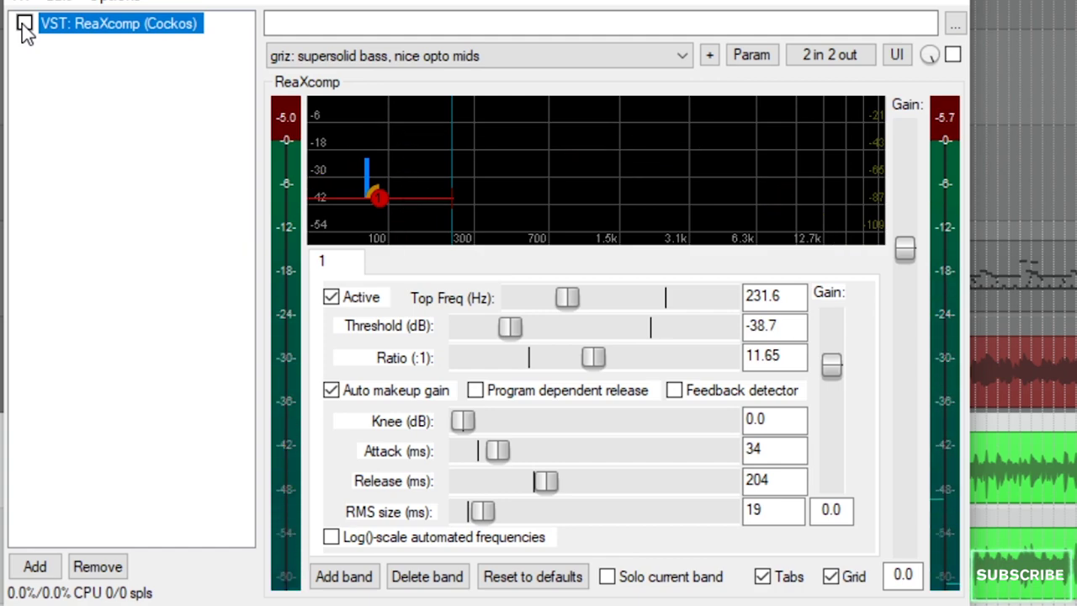
{"action": "left_click", "coordinate": [23, 25]}
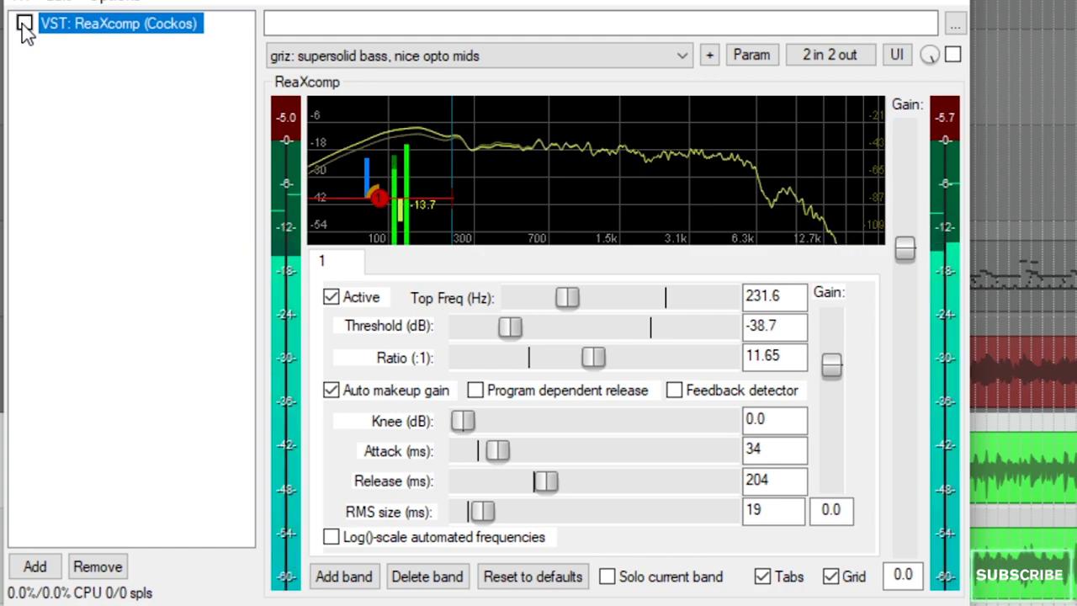
{"action": "left_click", "coordinate": [23, 25]}
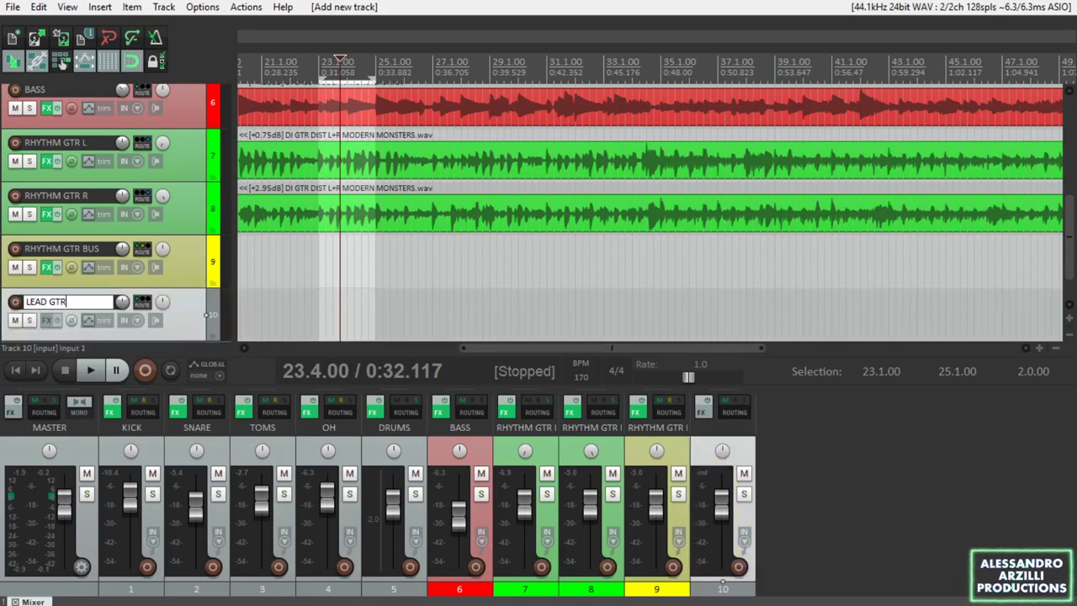
Name the lead tracks LEAD GTR 40L and LEAD GTR 40R.
{"action": "type", "text": "GTR 40L"}
{"action": "key", "text": "Return"}
{"action": "scroll", "coordinate": [97, 298], "scroll_direction": "down", "scroll_amount": 1}
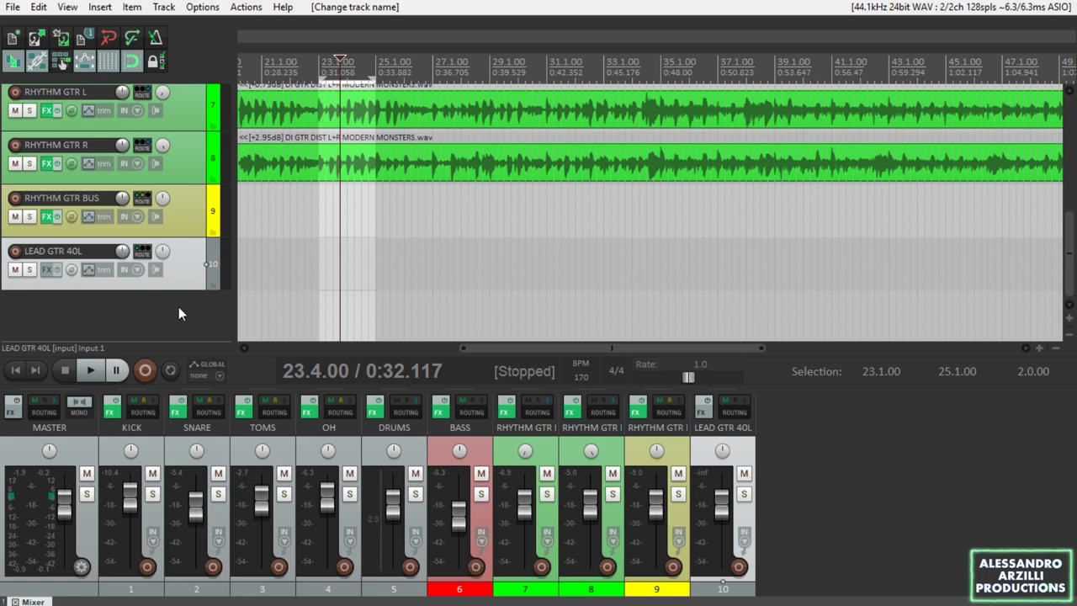
{"action": "double_click", "coordinate": [185, 286]}
{"action": "type", "text": "LEAD GTR 40R"}
{"action": "key", "text": "Return"}
Colour the lead tracks cyan, move RHYTHM GTR BUS below them, and pan LEAD GTR 40R right.
{"action": "right_click", "coordinate": [191, 327]}
{"action": "left_click", "coordinate": [539, 417]}
{"action": "left_click", "coordinate": [34, 277]}
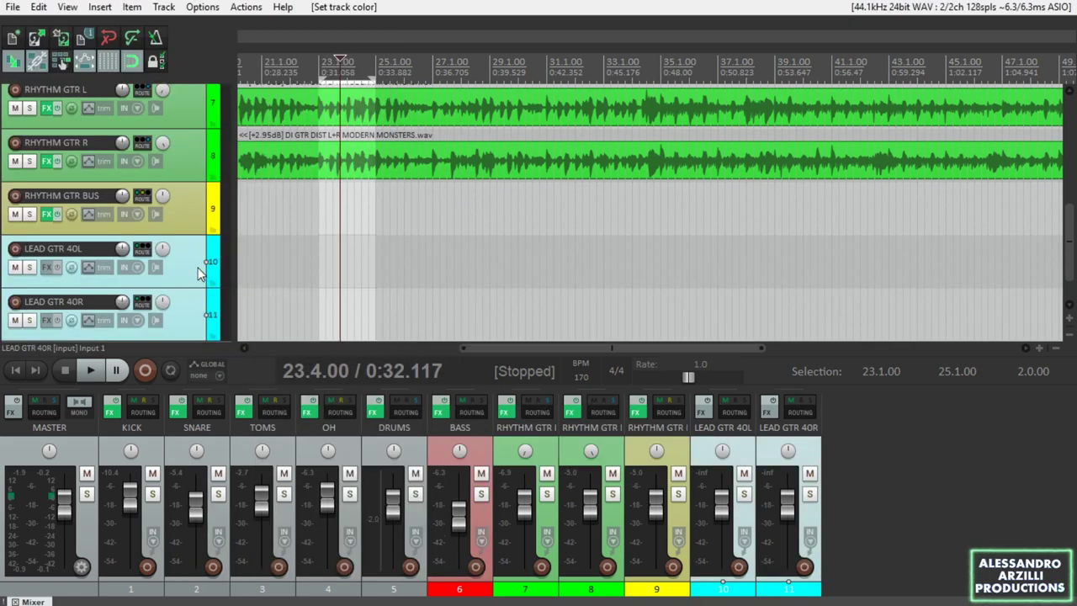
{"action": "left_click_drag", "start_coordinate": [193, 206], "coordinate": [194, 319]}
{"action": "left_click_drag", "start_coordinate": [162, 248], "coordinate": [164, 244]}
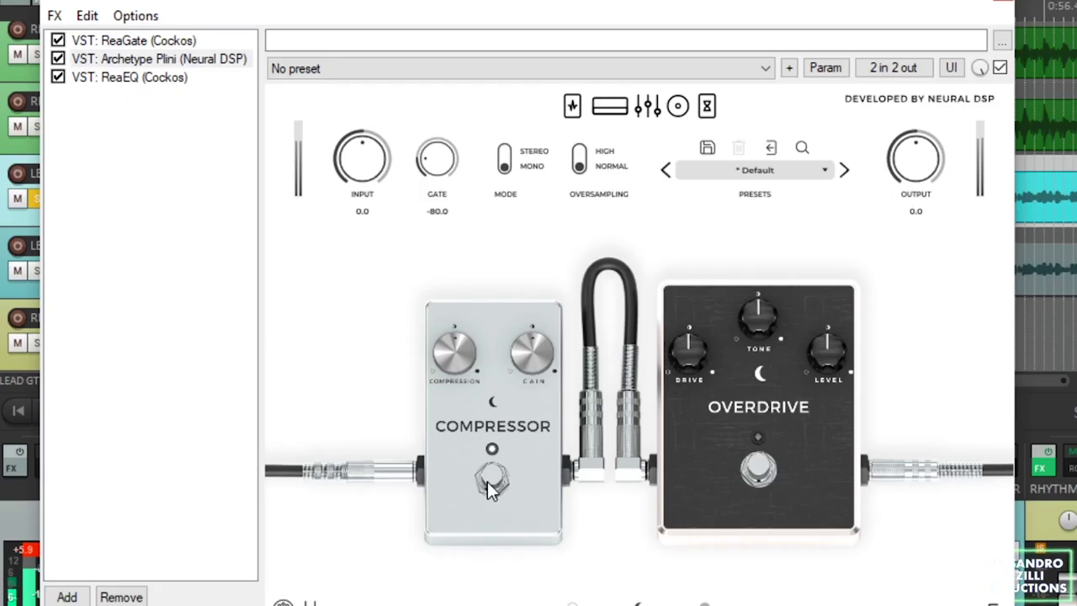
Lower Overdrive drive, raise its tone, set level to twelve o'clock, and check the ReaEQ.
{"action": "left_click_drag", "start_coordinate": [698, 363], "coordinate": [688, 429]}
{"action": "left_click_drag", "start_coordinate": [758, 318], "coordinate": [755, 260]}
{"action": "left_click_drag", "start_coordinate": [829, 354], "coordinate": [829, 382]}
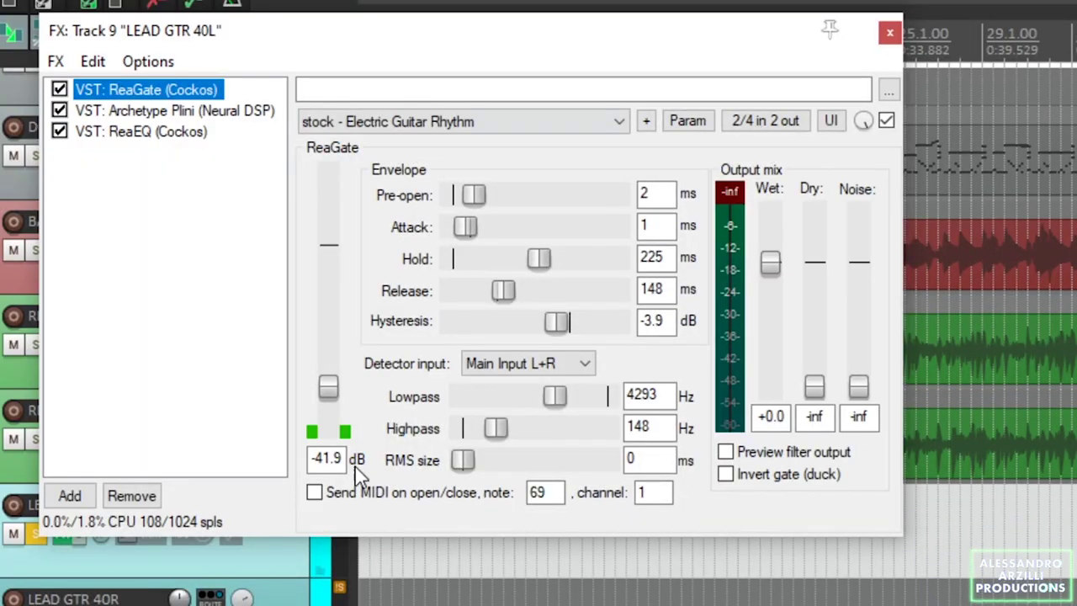
{"action": "left_click", "coordinate": [154, 135]}
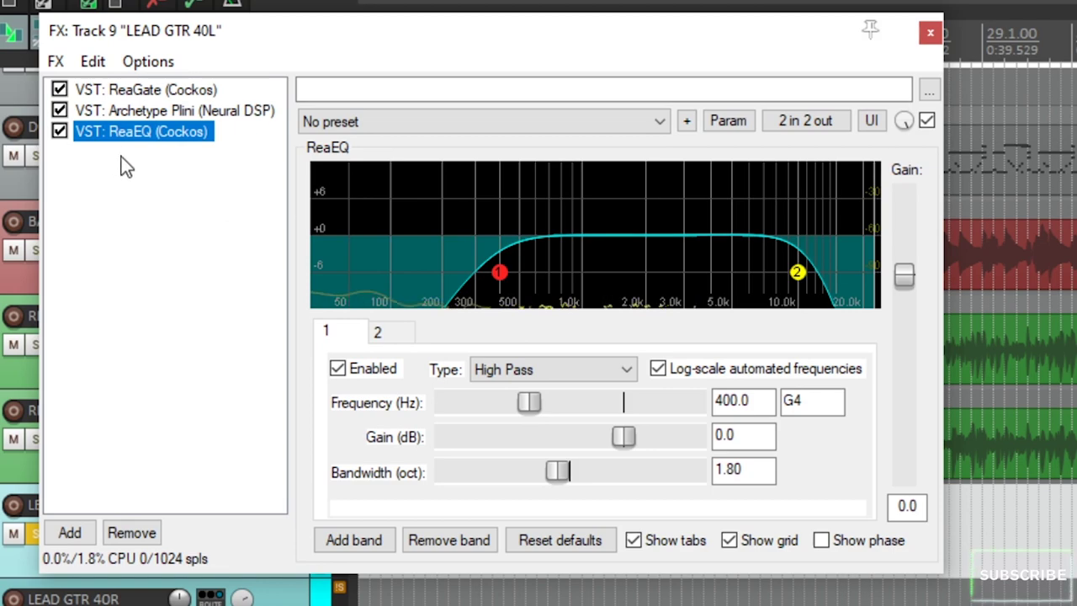
{"action": "left_click", "coordinate": [126, 111]}
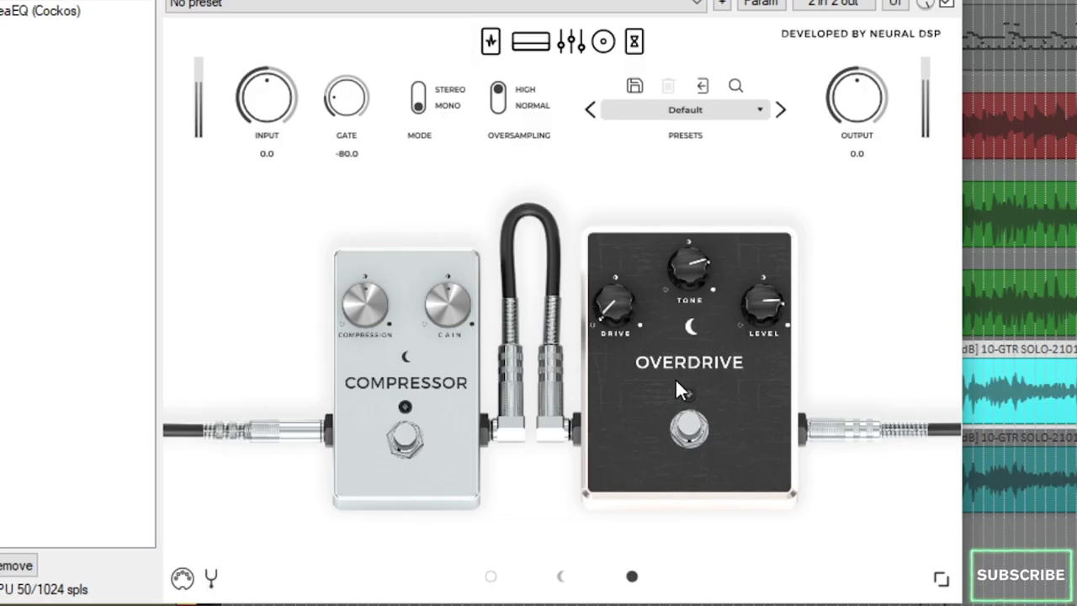
Engage the Overdrive pedal and adjust the amp's Mid and Treble knobs.
{"action": "left_click", "coordinate": [698, 430]}
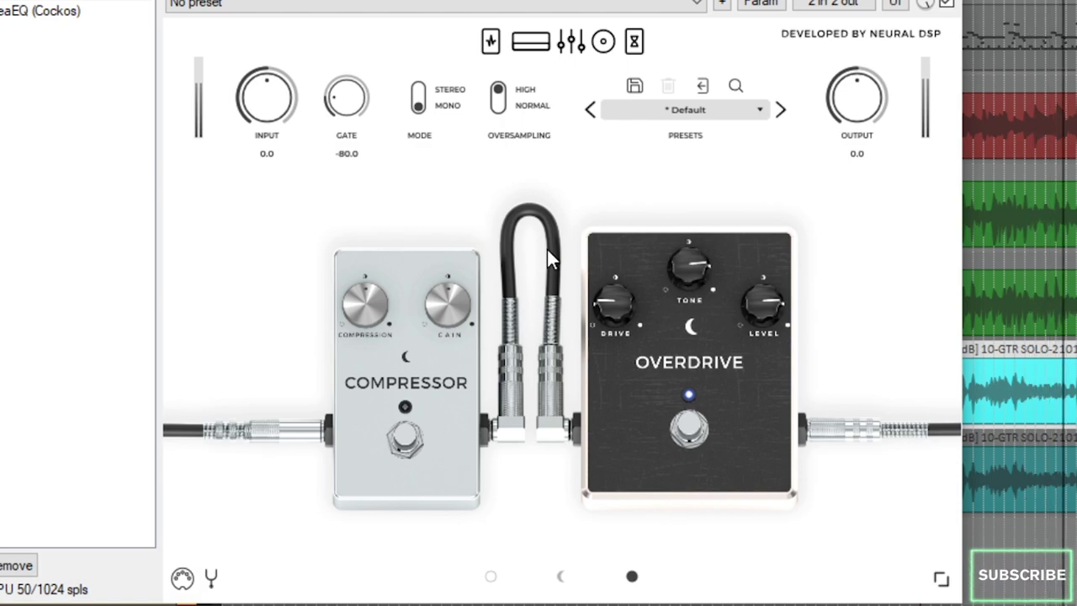
{"action": "left_click", "coordinate": [531, 41]}
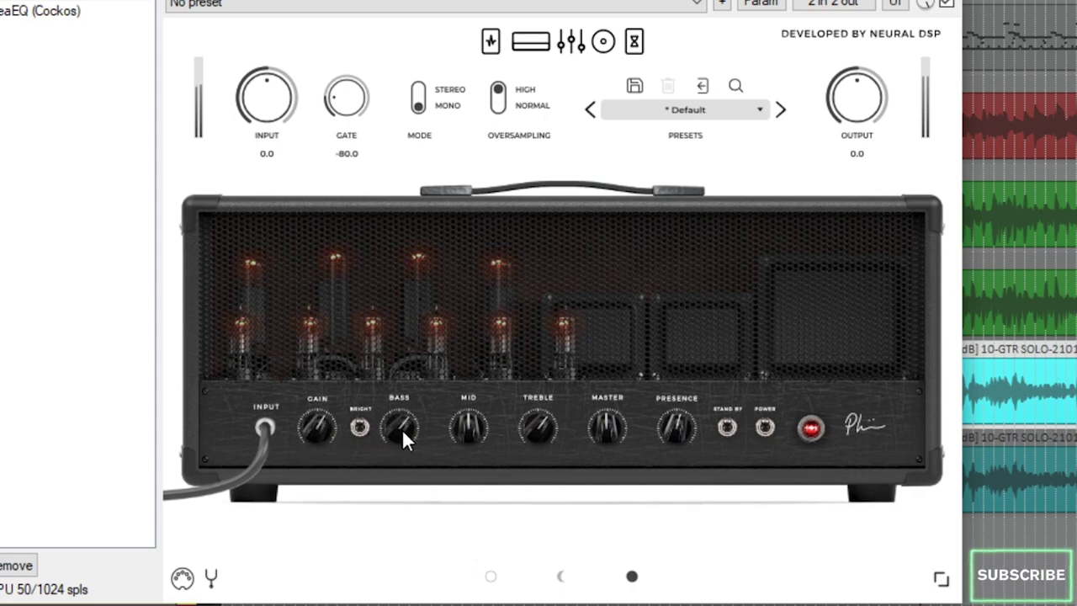
{"action": "left_click_drag", "start_coordinate": [463, 456], "coordinate": [463, 277]}
{"action": "left_click_drag", "start_coordinate": [543, 562], "coordinate": [539, 455]}
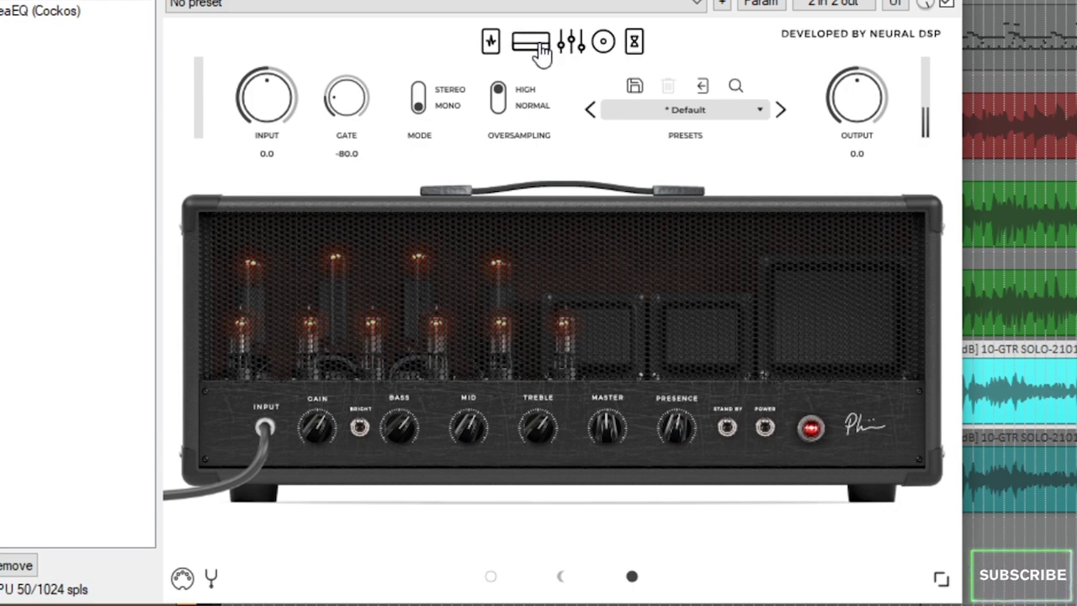
A/B the graphic EQ and lower its 2kHz band from 3.3 to 0.7.
{"action": "left_click", "coordinate": [570, 44]}
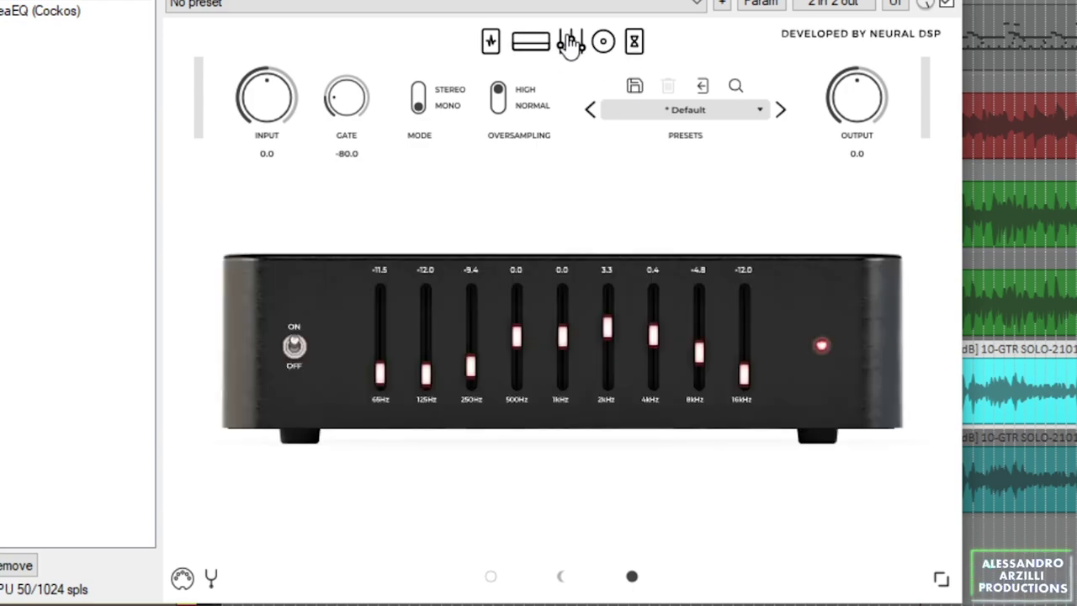
{"action": "left_click", "coordinate": [295, 345]}
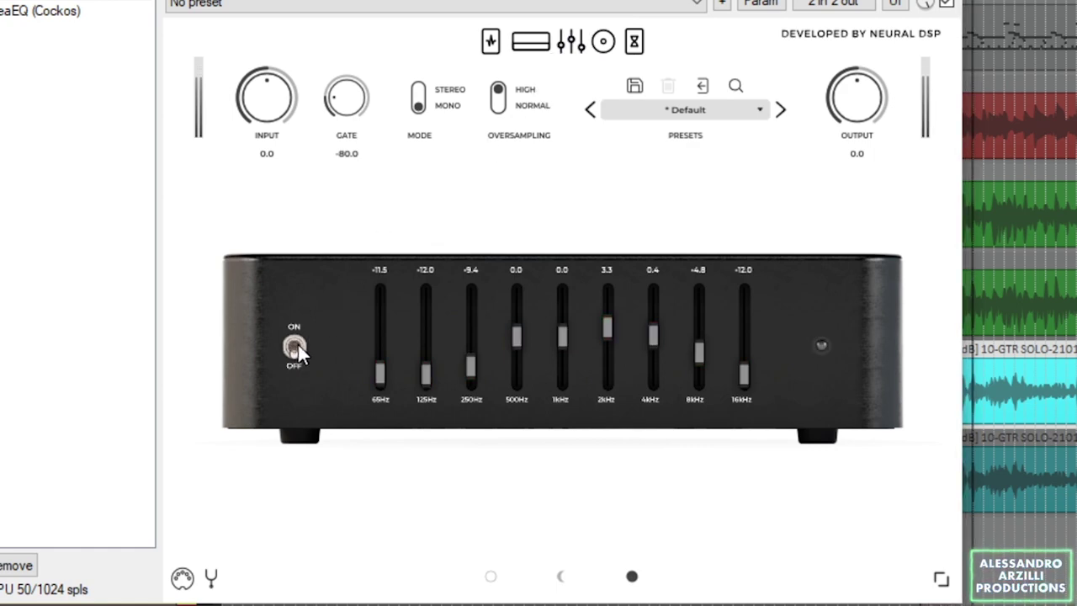
{"action": "left_click", "coordinate": [297, 345]}
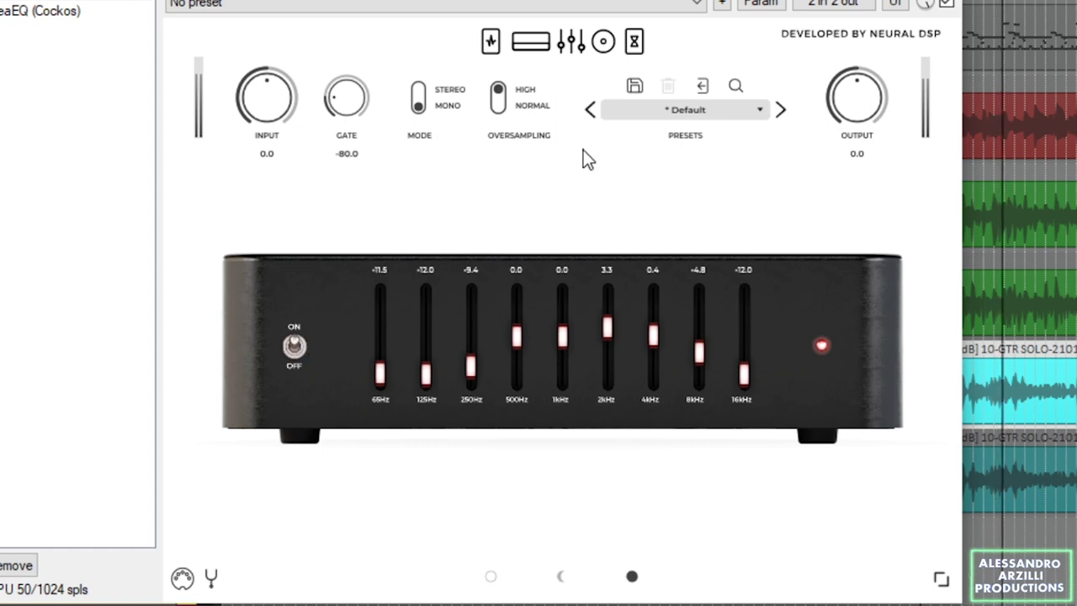
{"action": "left_click_drag", "start_coordinate": [607, 326], "coordinate": [663, 329]}
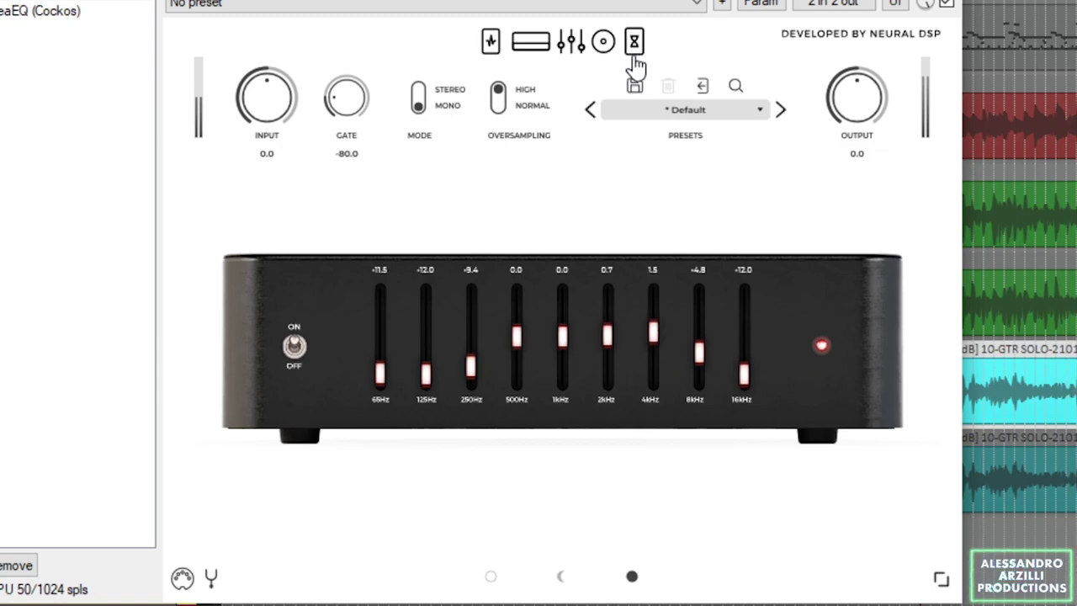
{"action": "left_click", "coordinate": [604, 46]}
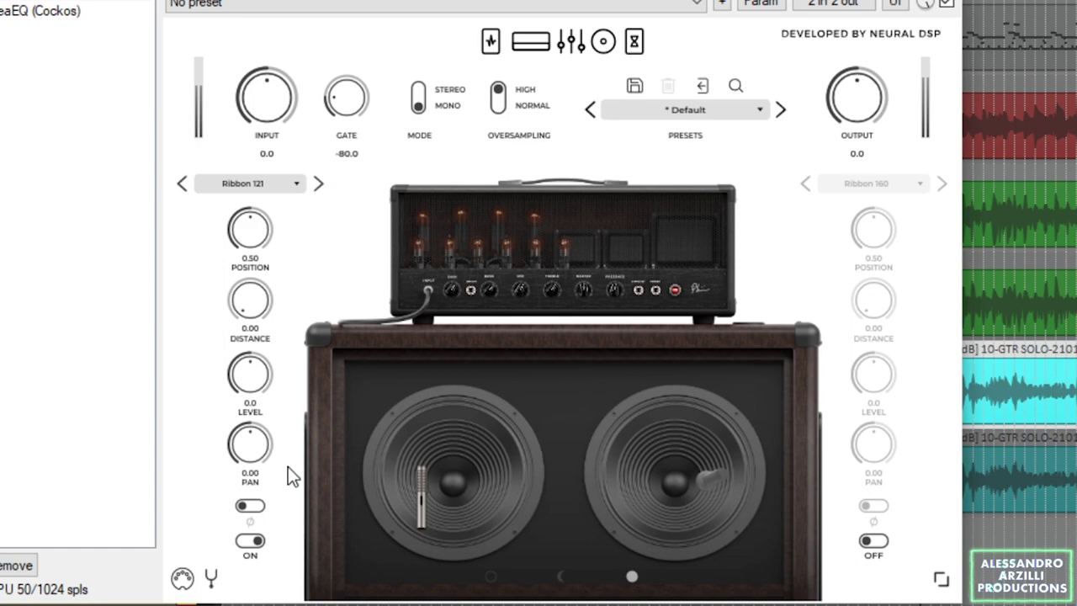
{"action": "left_click", "coordinate": [634, 44]}
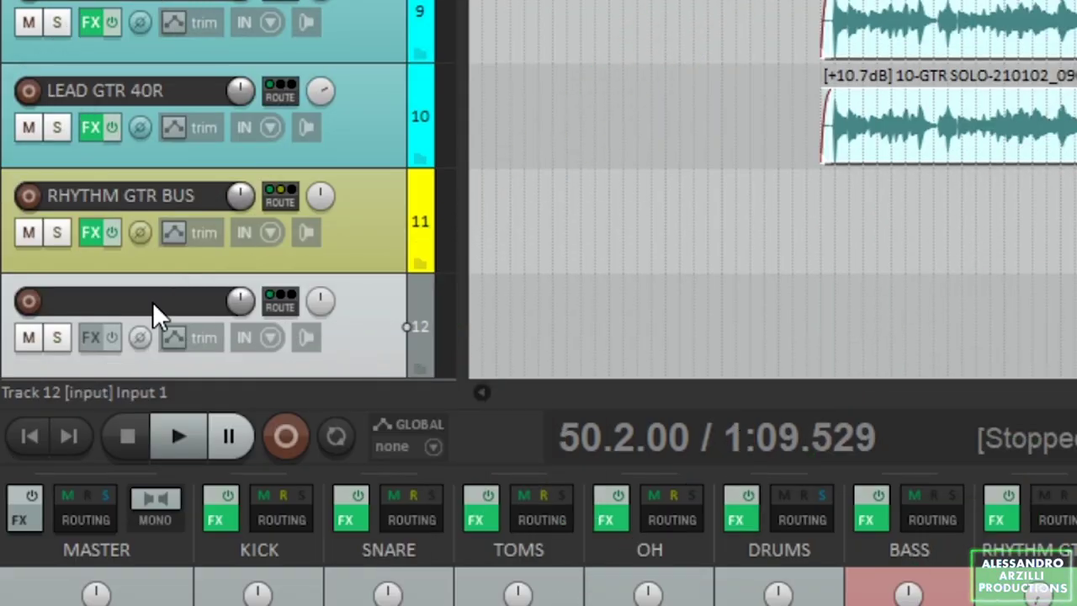
Rename track 12 to 'LEAD GTR BUS'.
{"action": "double_click", "coordinate": [155, 301]}
{"action": "type", "text": "LEAD GTR BUS"}
{"action": "key", "text": "Return"}
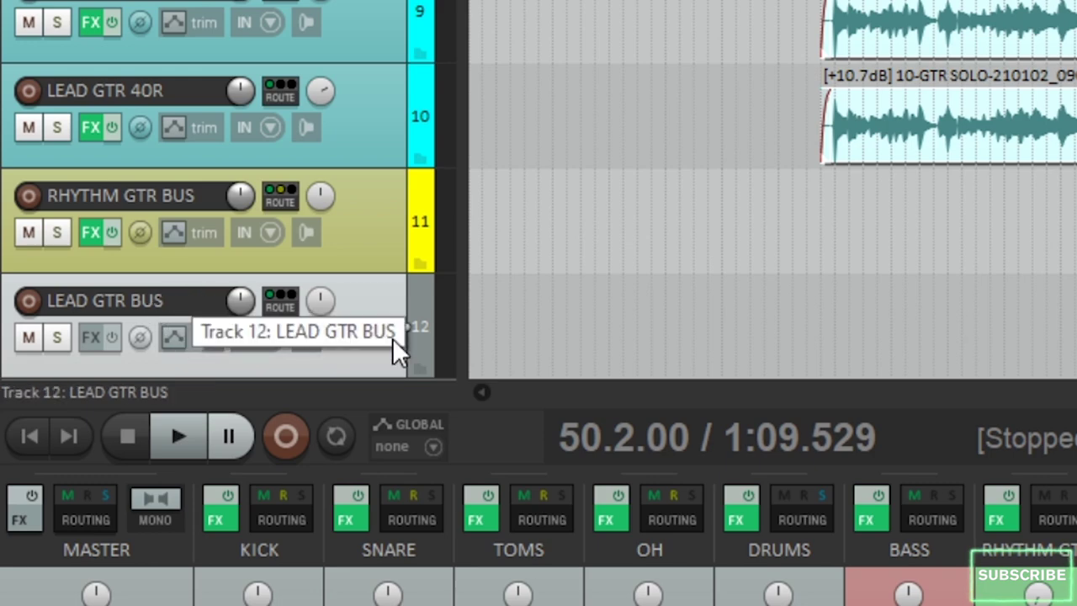
Colour the LEAD GTR BUS track magenta.
{"action": "right_click", "coordinate": [390, 336]}
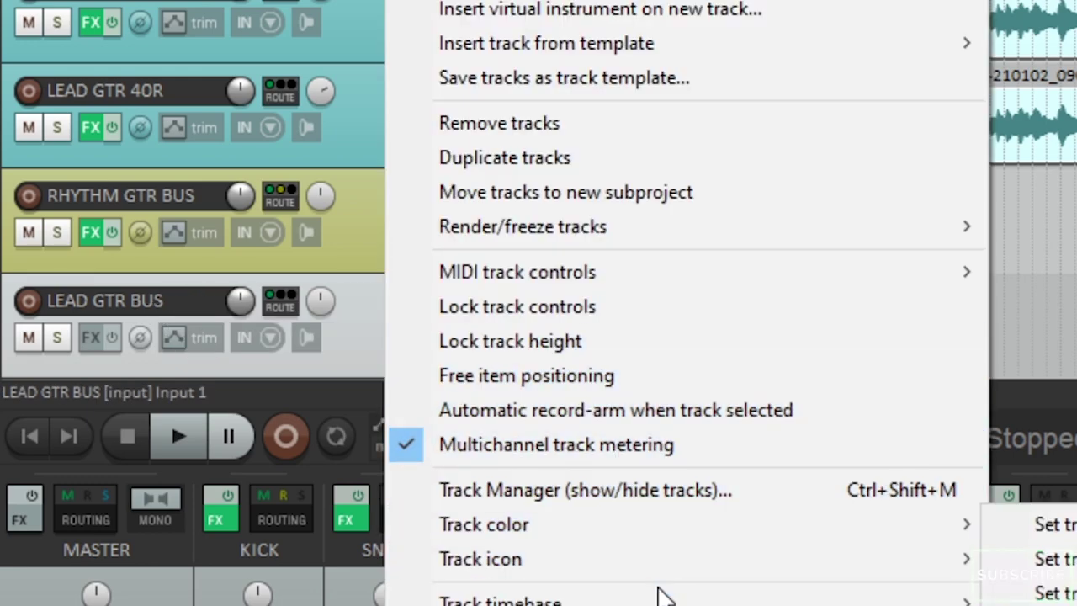
{"action": "mouse_move", "coordinate": [681, 530]}
{"action": "left_click", "coordinate": [1052, 527]}
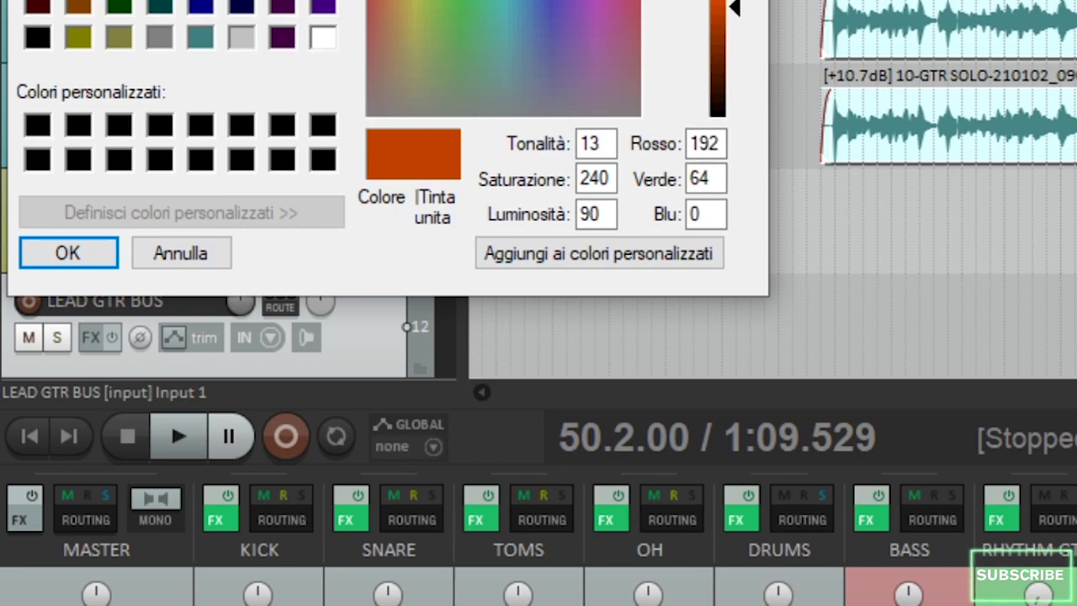
{"action": "left_click", "coordinate": [98, 255]}
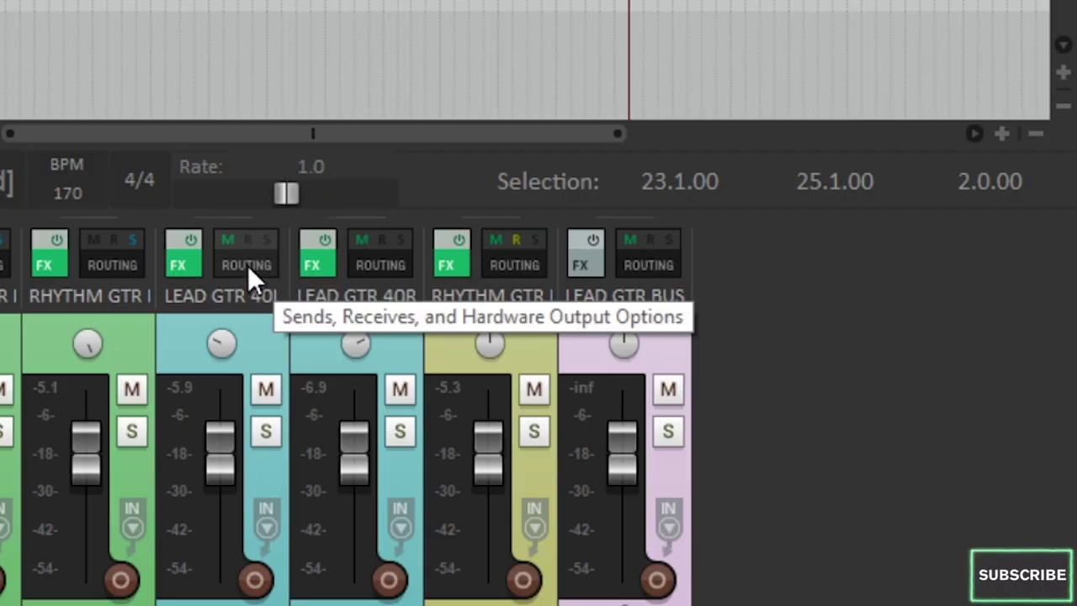
Route LEAD GTR 40L to LEAD GTR BUS with its master send disabled.
{"action": "left_click", "coordinate": [247, 268]}
{"action": "left_click", "coordinate": [74, 222]}
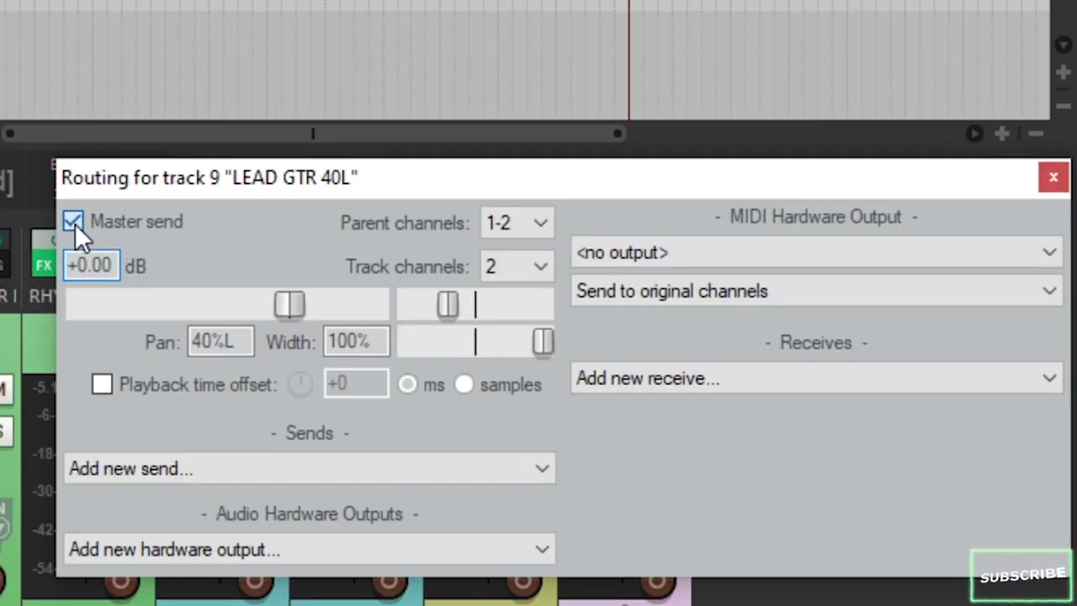
{"action": "left_click", "coordinate": [281, 469]}
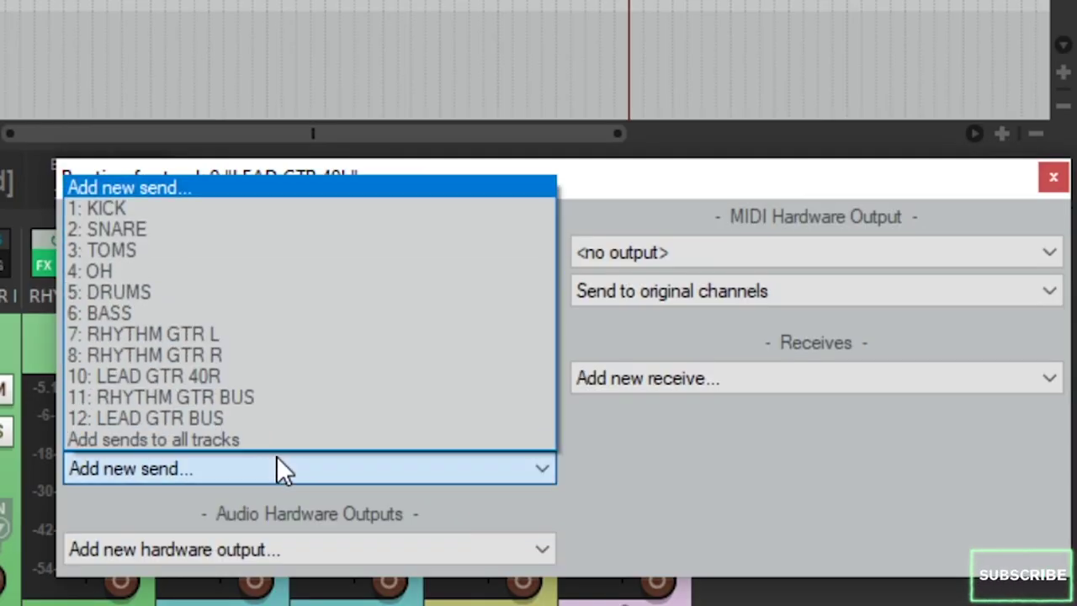
{"action": "left_click", "coordinate": [264, 416]}
{"action": "left_click", "coordinate": [1055, 30]}
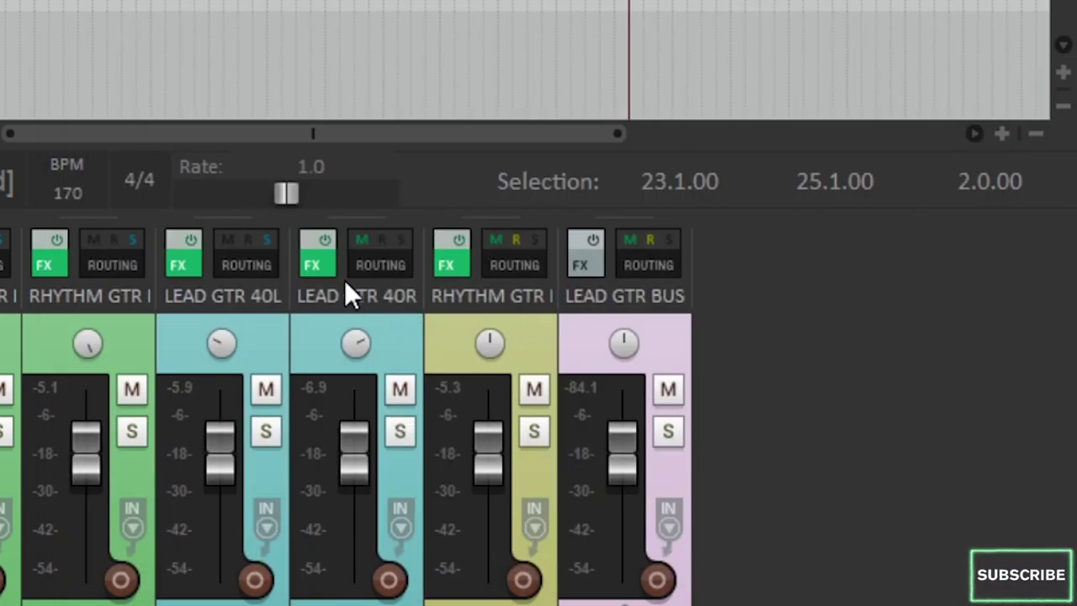
Route LEAD GTR 40R to LEAD GTR BUS with its master send disabled.
{"action": "left_click", "coordinate": [378, 267]}
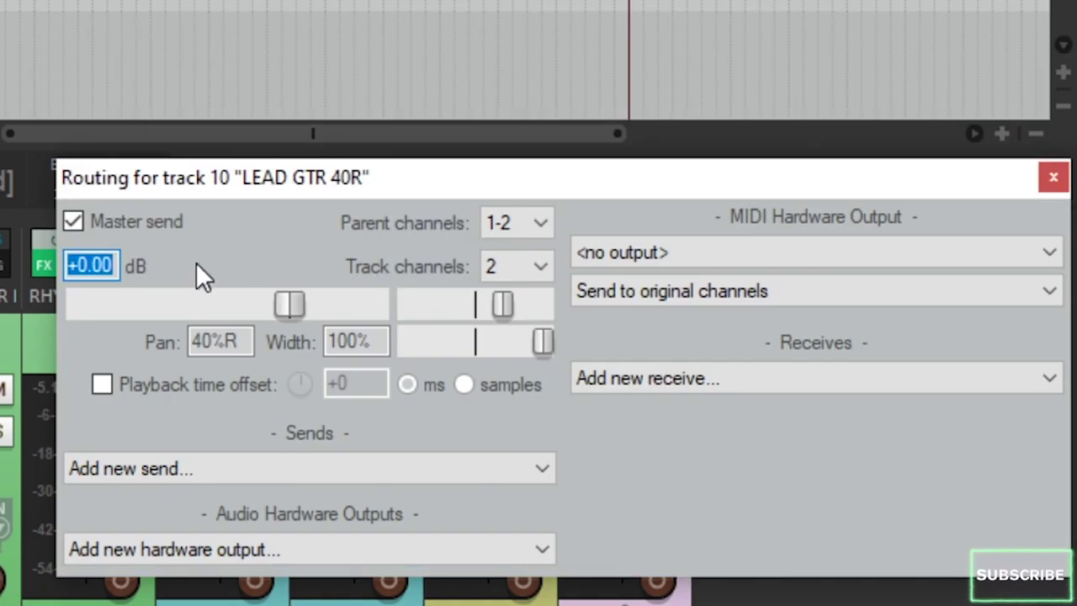
{"action": "left_click", "coordinate": [73, 223]}
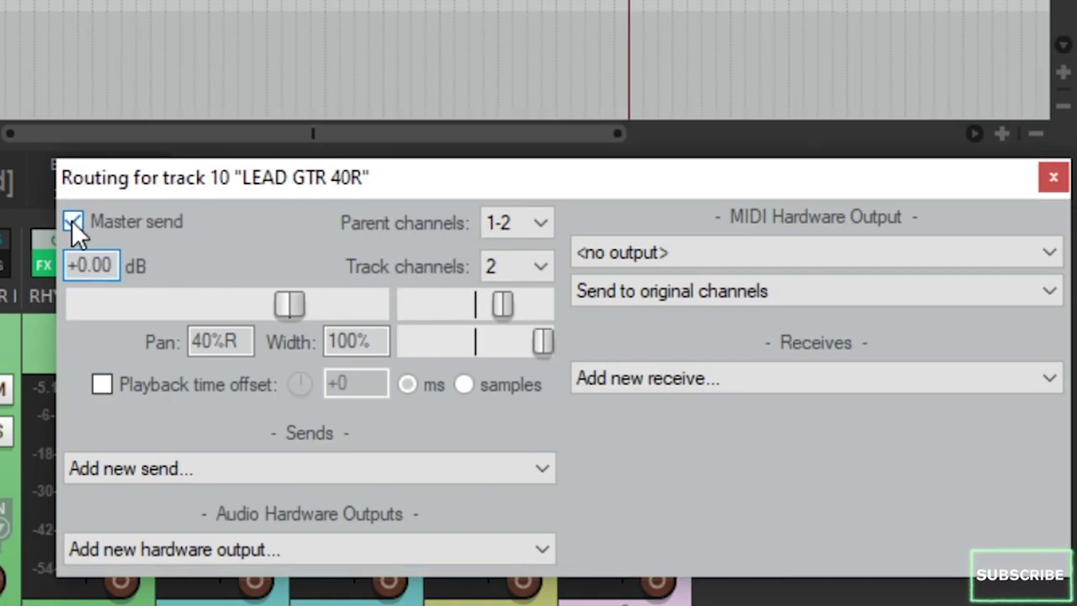
{"action": "left_click", "coordinate": [301, 468]}
{"action": "left_click", "coordinate": [348, 425]}
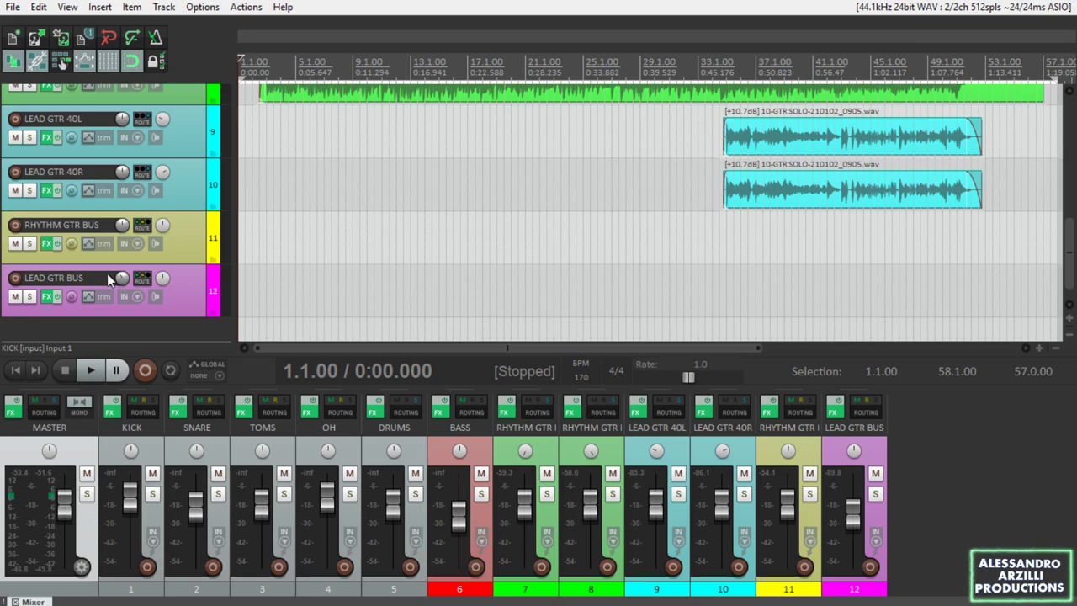
{"action": "scroll", "coordinate": [107, 277], "scroll_direction": "up", "scroll_amount": 5}
{"action": "scroll", "coordinate": [104, 277], "scroll_direction": "down", "scroll_amount": 1}
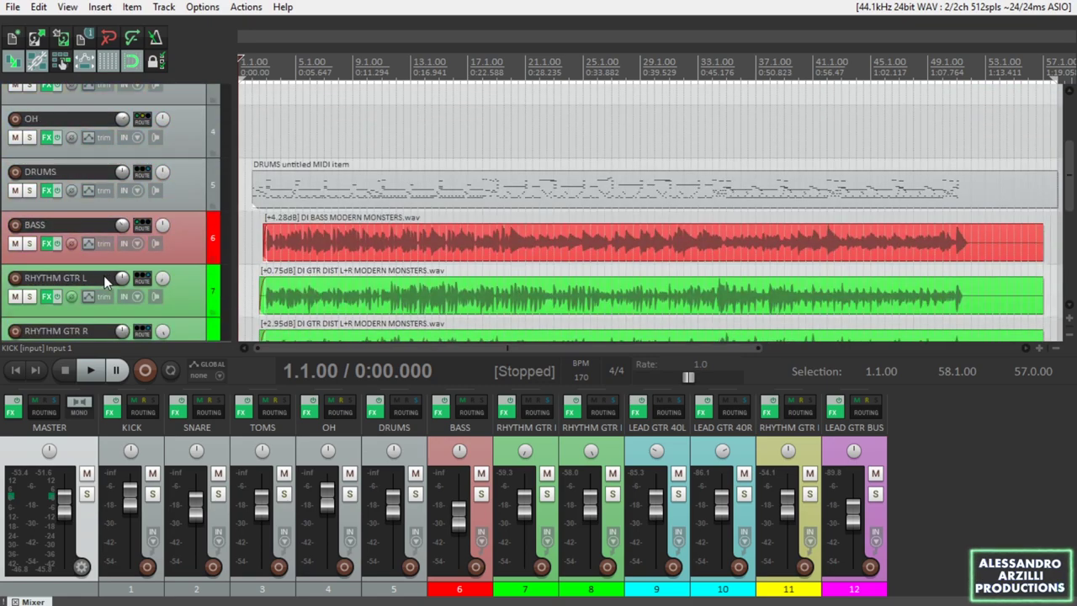
{"action": "scroll", "coordinate": [104, 280], "scroll_direction": "down", "scroll_amount": 4}
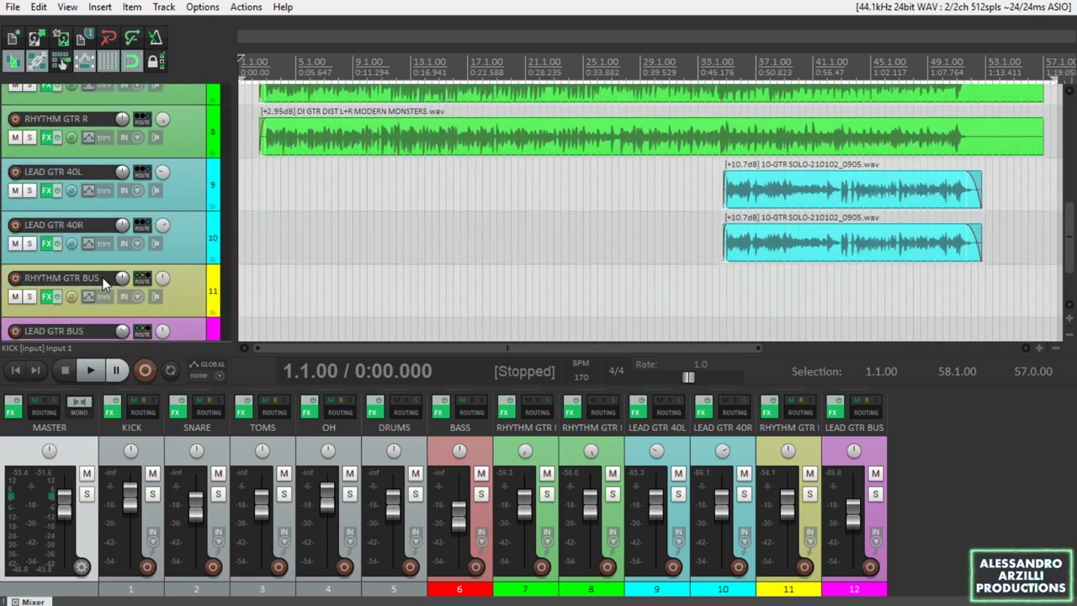
{"action": "scroll", "coordinate": [103, 284], "scroll_direction": "down", "scroll_amount": 1}
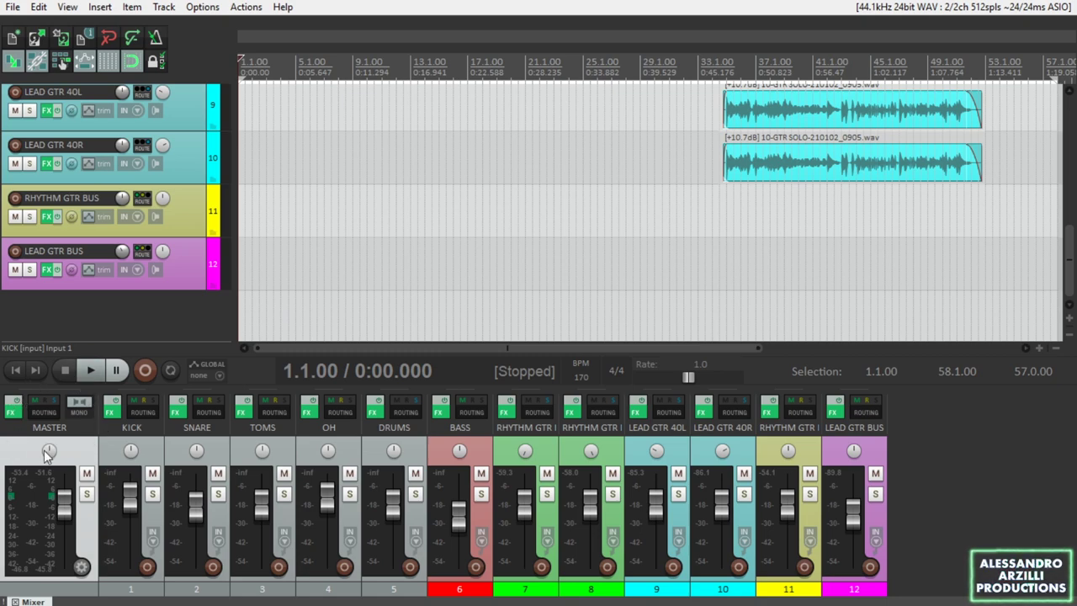
Show the master Event Horizon Limiter/Clipper at -4.5 threshold and -2.0 ceiling.
{"action": "left_click", "coordinate": [14, 413]}
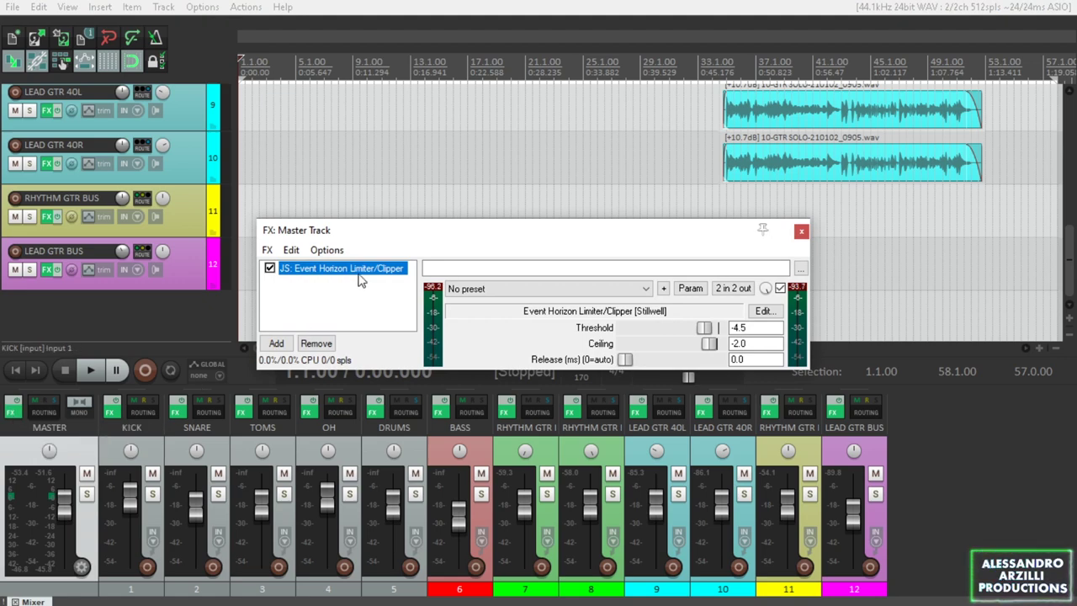
{"action": "scroll", "coordinate": [186, 239], "scroll_direction": "up", "scroll_amount": 4}
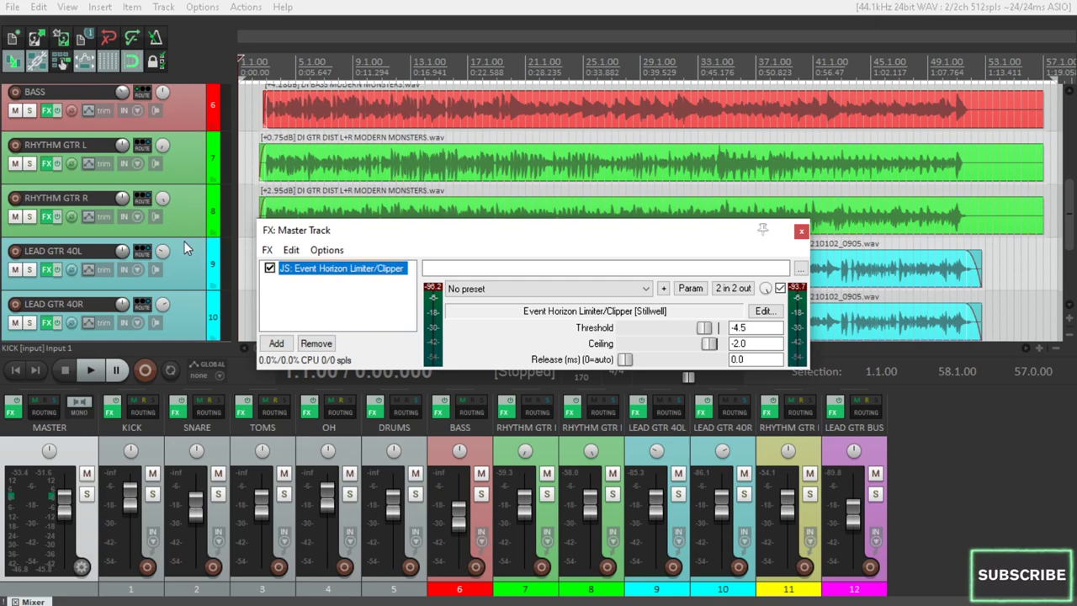
{"action": "scroll", "coordinate": [183, 241], "scroll_direction": "up", "scroll_amount": 1}
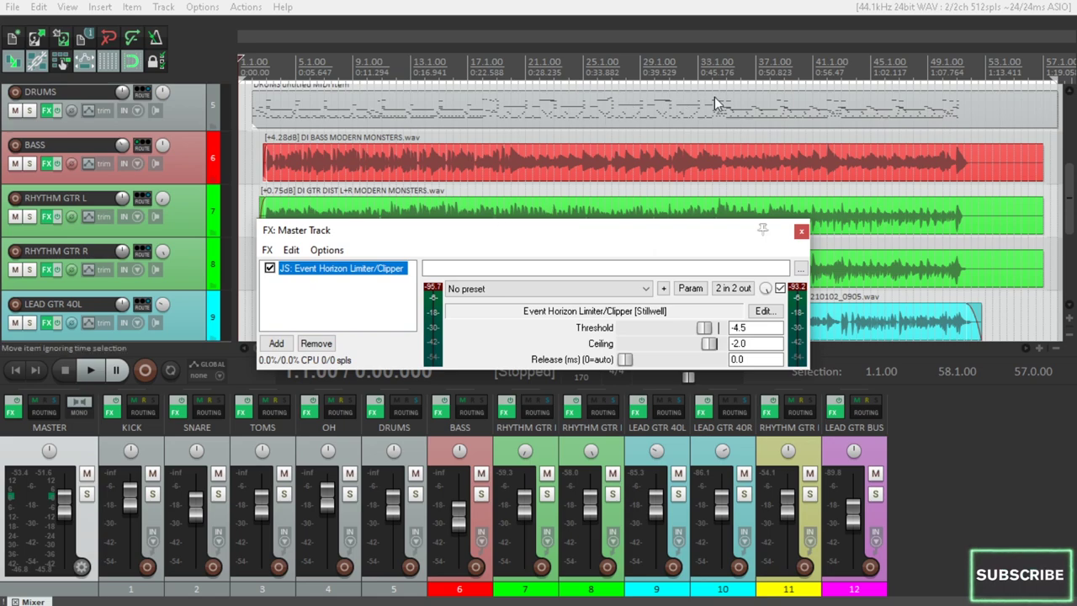
Play the mix, A/B the master limiter, and adjust its output ceiling.
{"action": "key", "text": "space"}
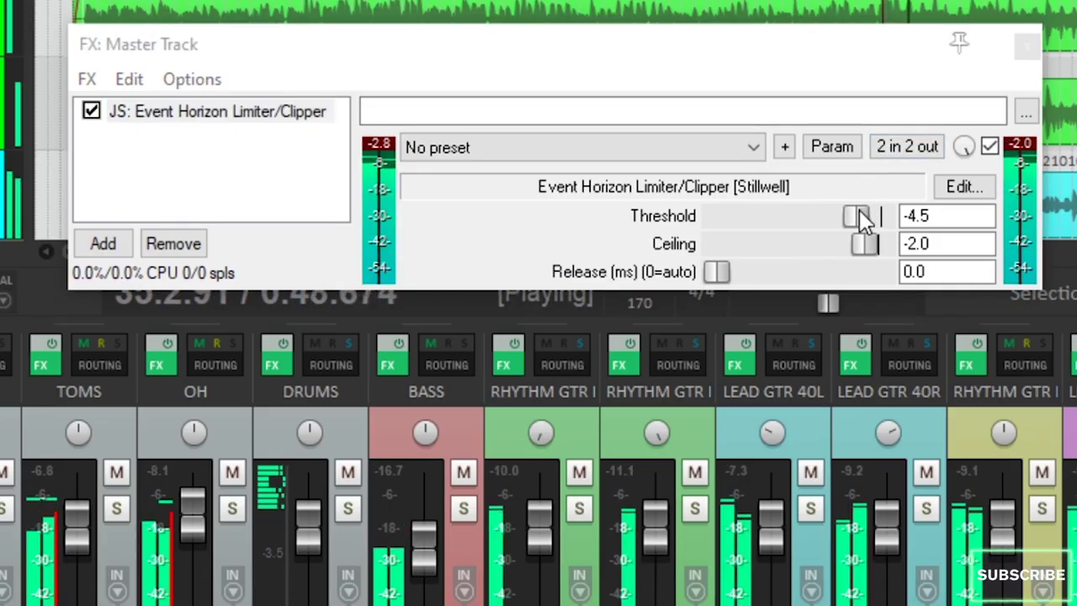
{"action": "left_click", "coordinate": [92, 112]}
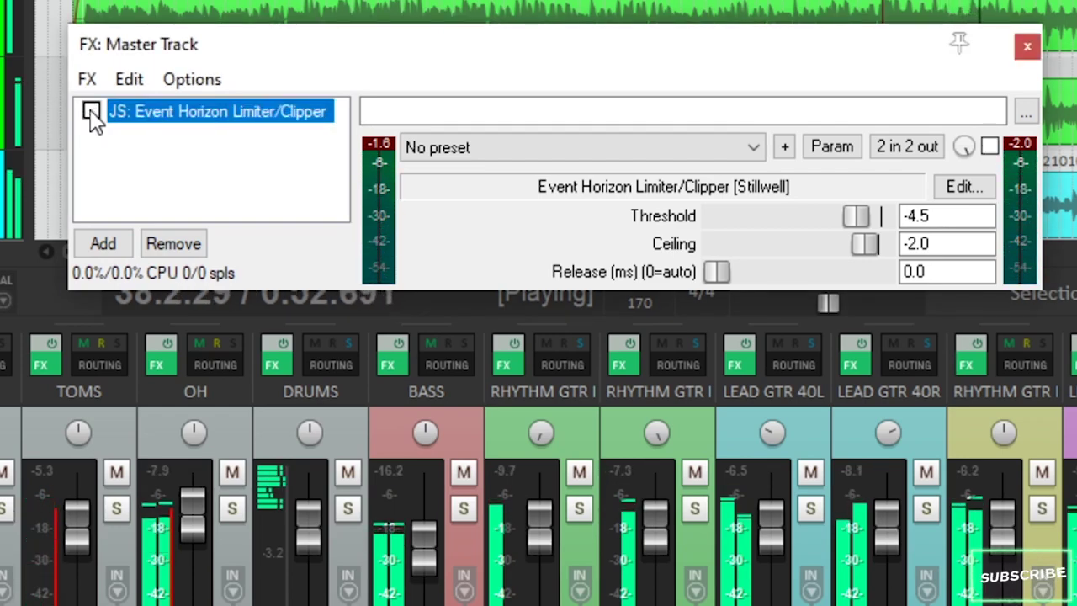
{"action": "left_click", "coordinate": [92, 112]}
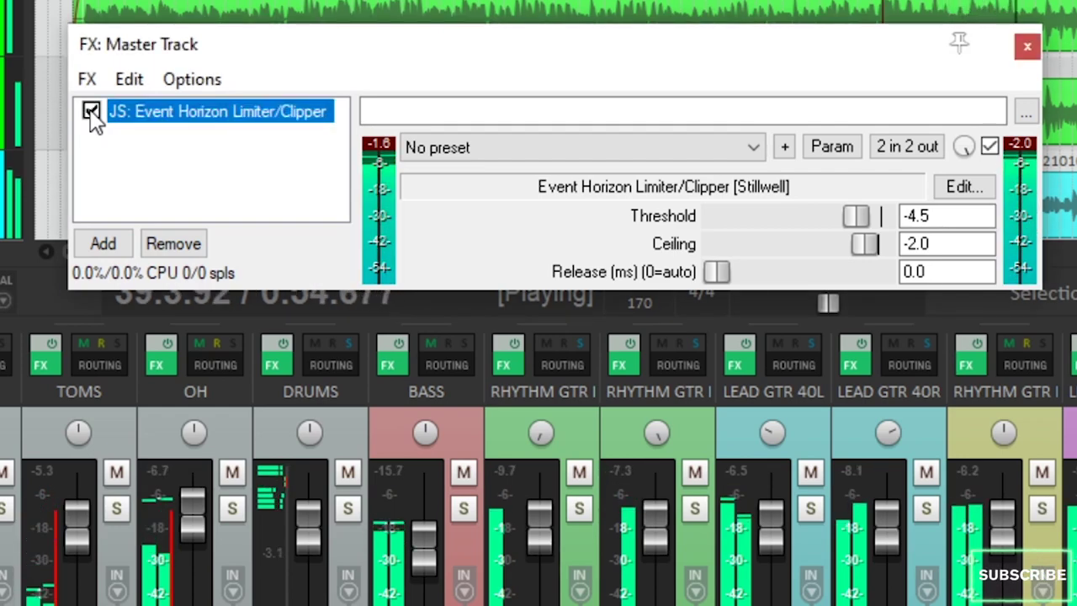
{"action": "left_click", "coordinate": [92, 112]}
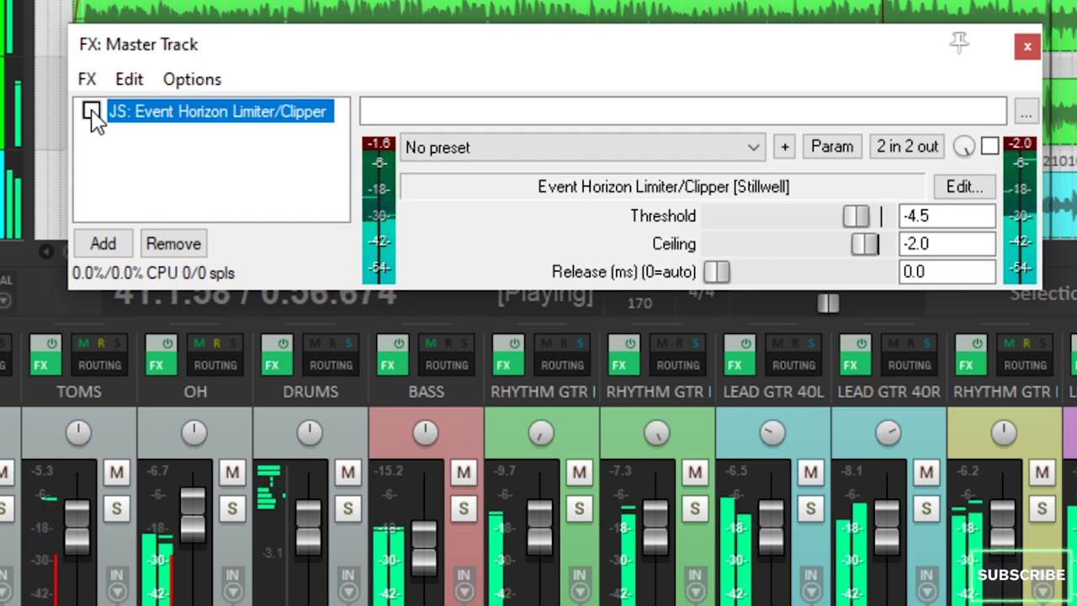
{"action": "left_click", "coordinate": [92, 112]}
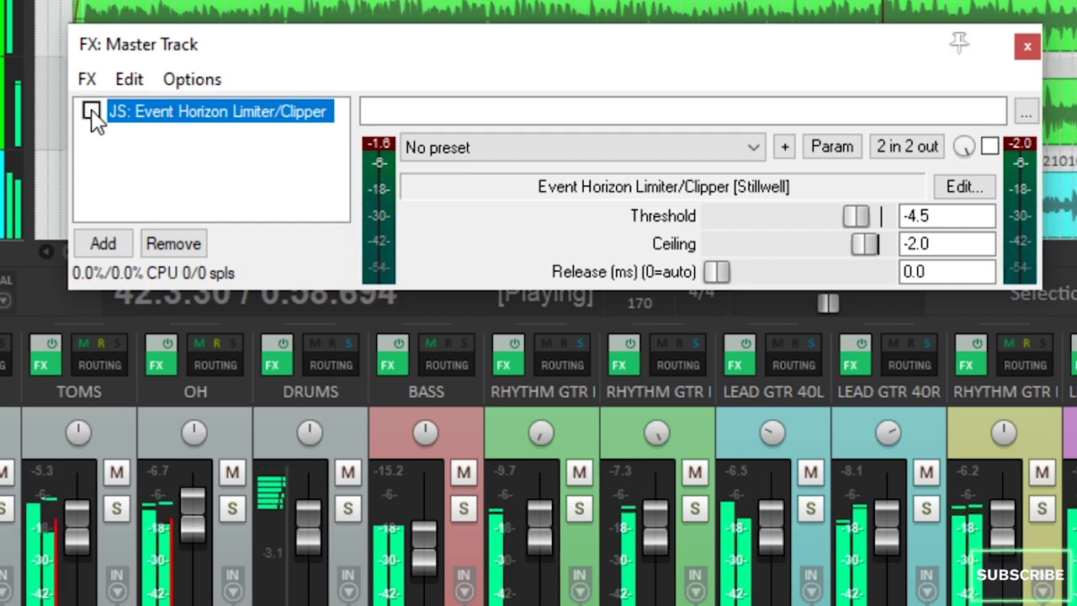
{"action": "left_click_drag", "start_coordinate": [863, 243], "coordinate": [789, 246]}
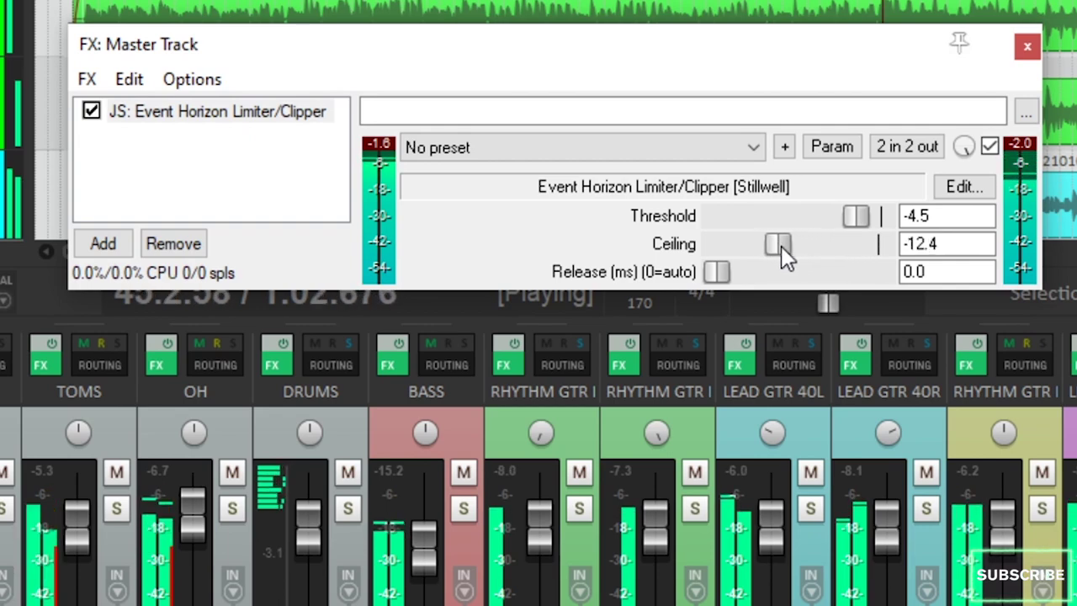
{"action": "left_click_drag", "start_coordinate": [788, 245], "coordinate": [855, 215]}
{"action": "key", "text": "space"}
{"action": "key", "text": "space"}
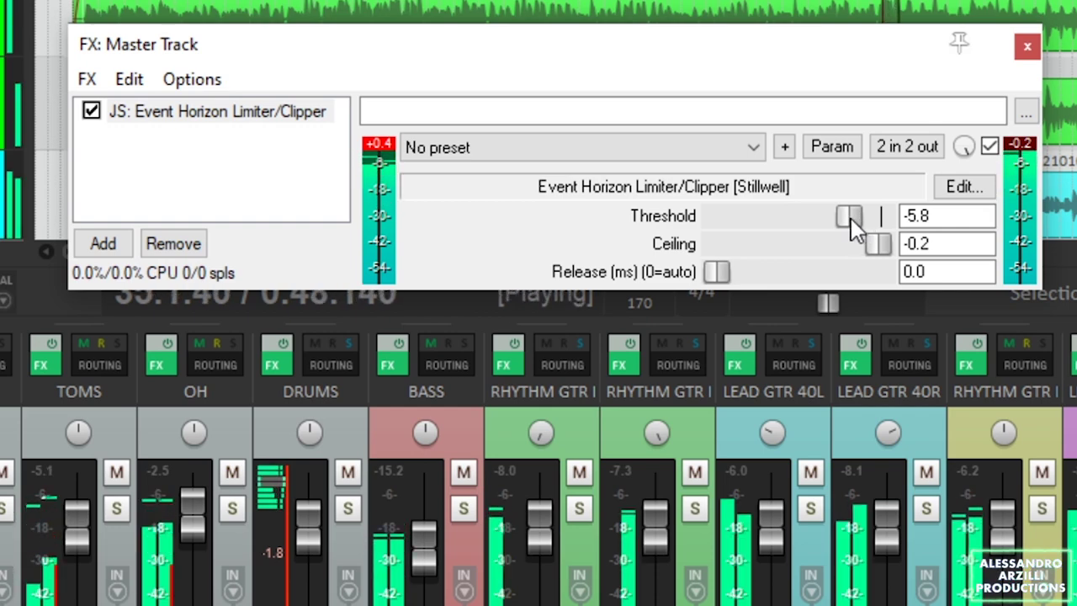
Nudge the limiter threshold toward -3.8, then return it to -4.5.
{"action": "mouse_move", "coordinate": [851, 218]}
{"action": "left_mouse_down"}
{"action": "mouse_move", "coordinate": [862, 217]}
{"action": "mouse_move", "coordinate": [870, 246]}
{"action": "mouse_move", "coordinate": [855, 212]}
{"action": "mouse_move", "coordinate": [840, 212]}
{"action": "mouse_move", "coordinate": [876, 210]}
{"action": "mouse_move", "coordinate": [847, 212]}
{"action": "left_mouse_up"}
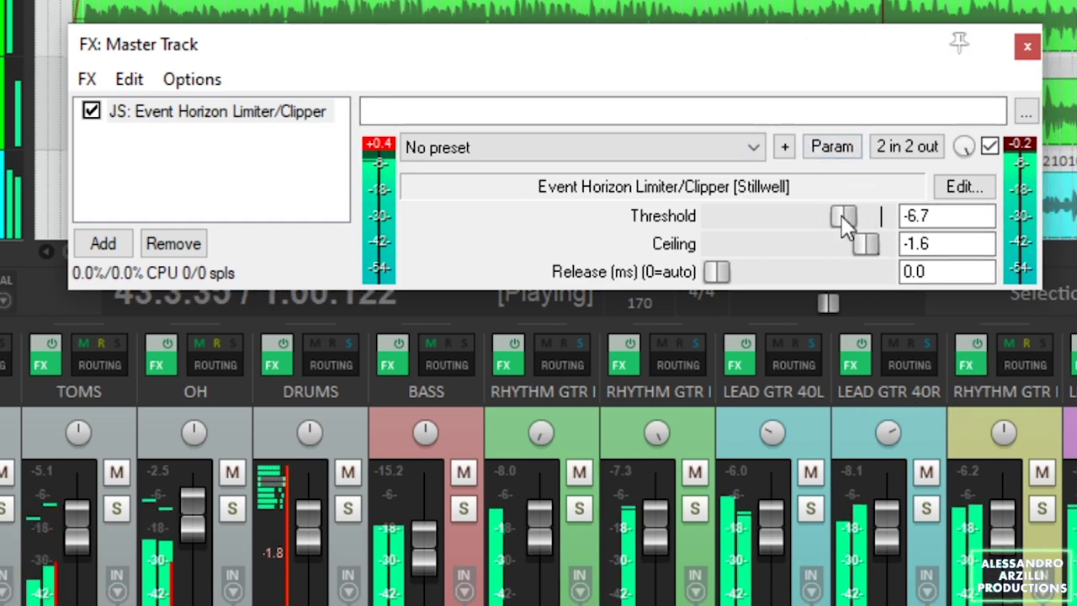
{"action": "left_click_drag", "start_coordinate": [843, 216], "coordinate": [863, 238]}
{"action": "key", "text": "space"}
{"action": "key", "text": "space"}
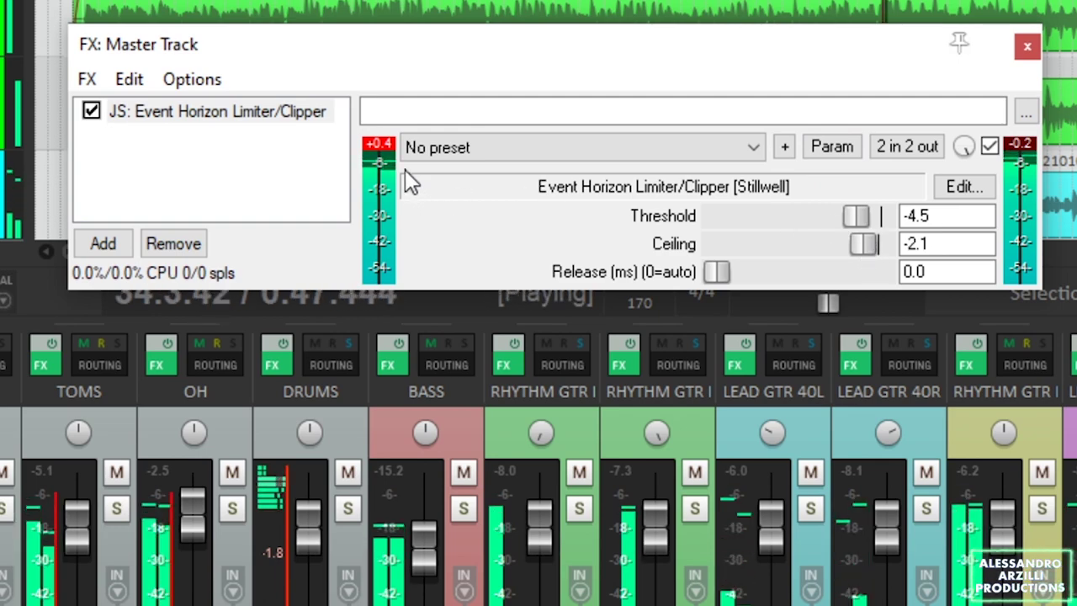
Replay the passage comparing limiter on versus off, leaving it enabled.
{"action": "left_click", "coordinate": [89, 112]}
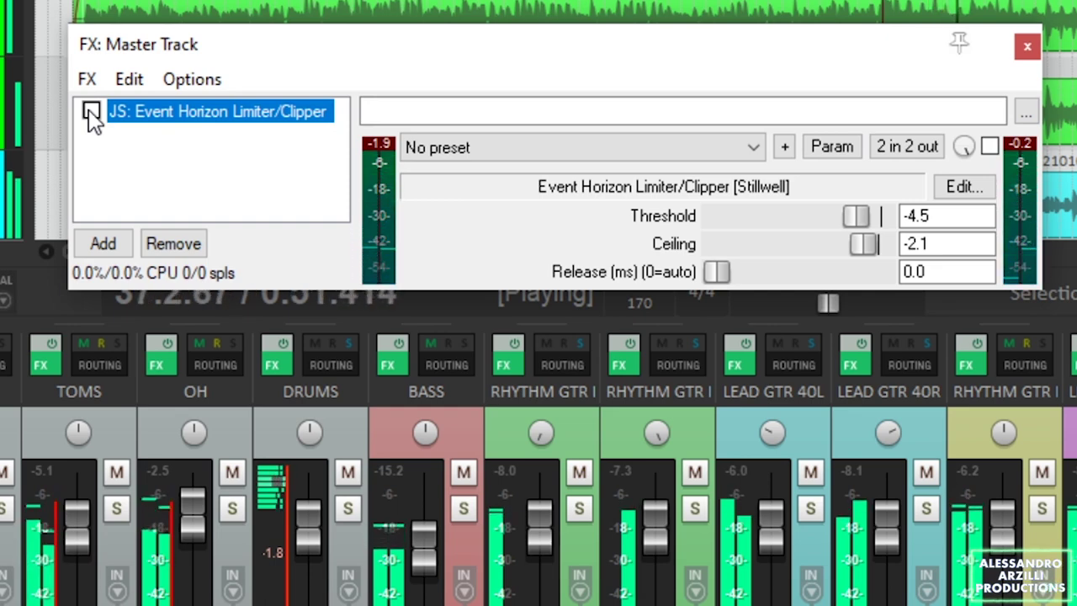
{"action": "left_click", "coordinate": [91, 112]}
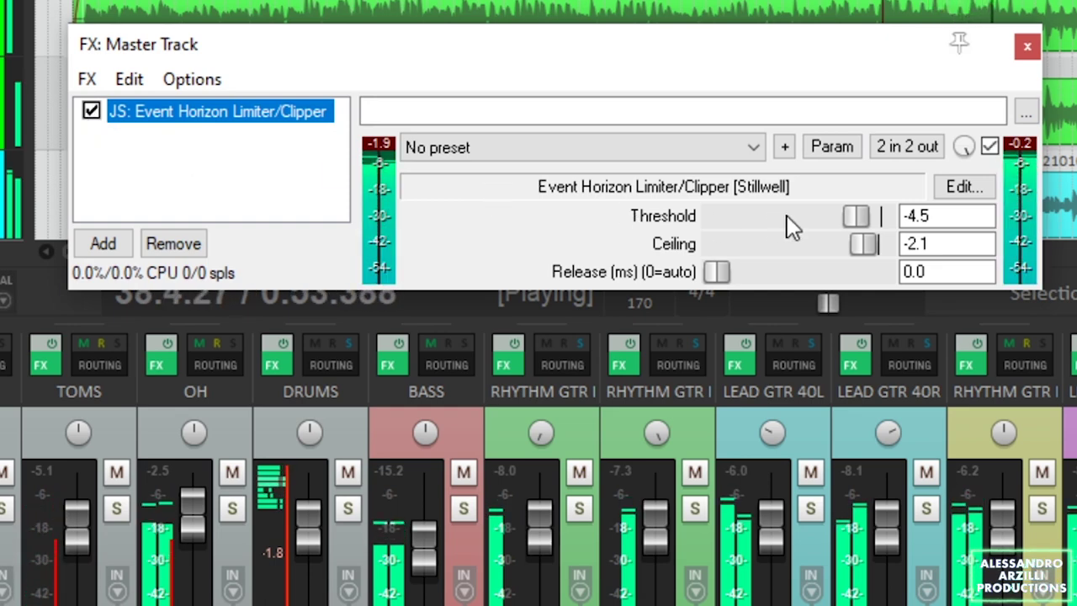
{"action": "left_click", "coordinate": [624, 5]}
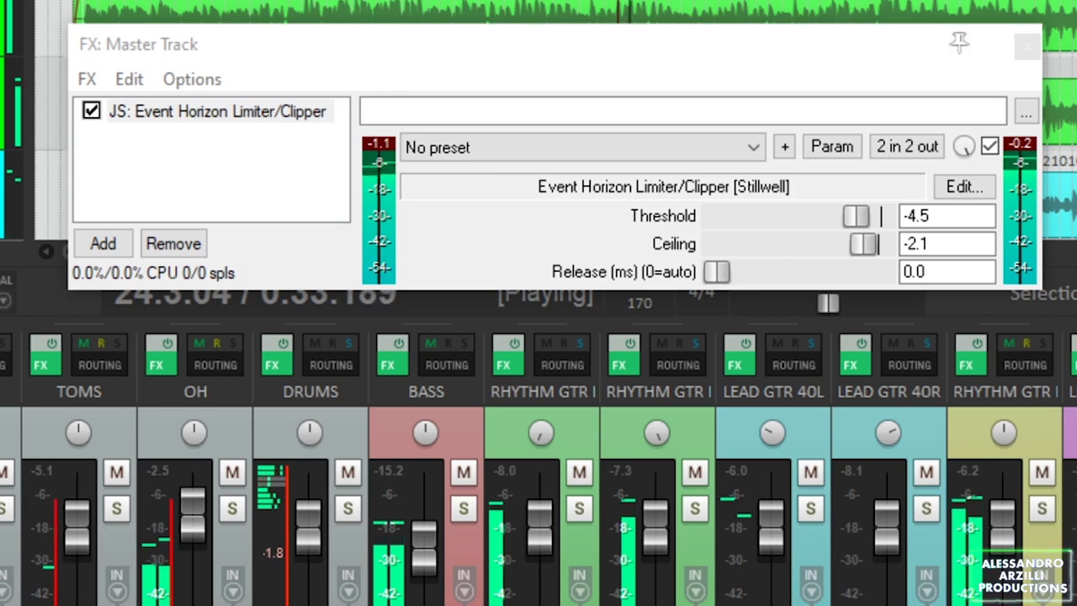
{"action": "left_click", "coordinate": [91, 112]}
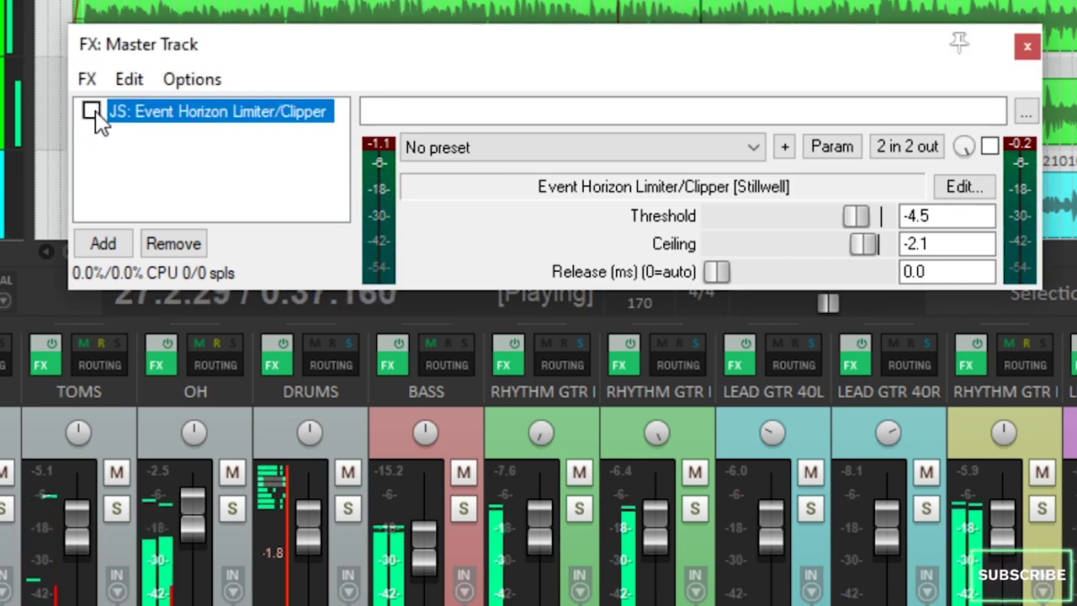
{"action": "left_click", "coordinate": [91, 112]}
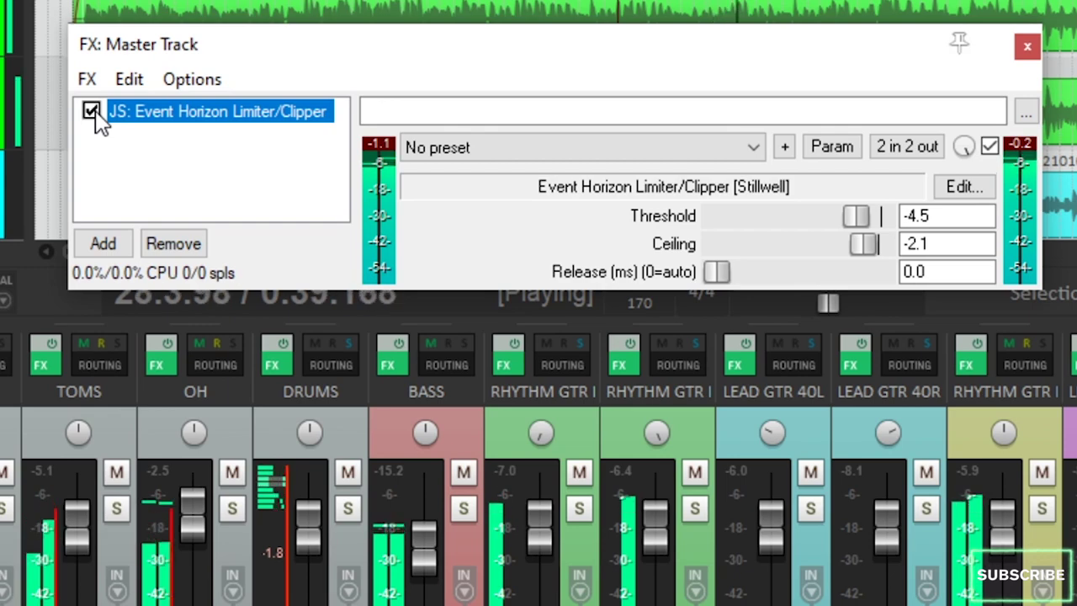
{"action": "left_click", "coordinate": [91, 112]}
{"action": "left_click", "coordinate": [91, 112]}
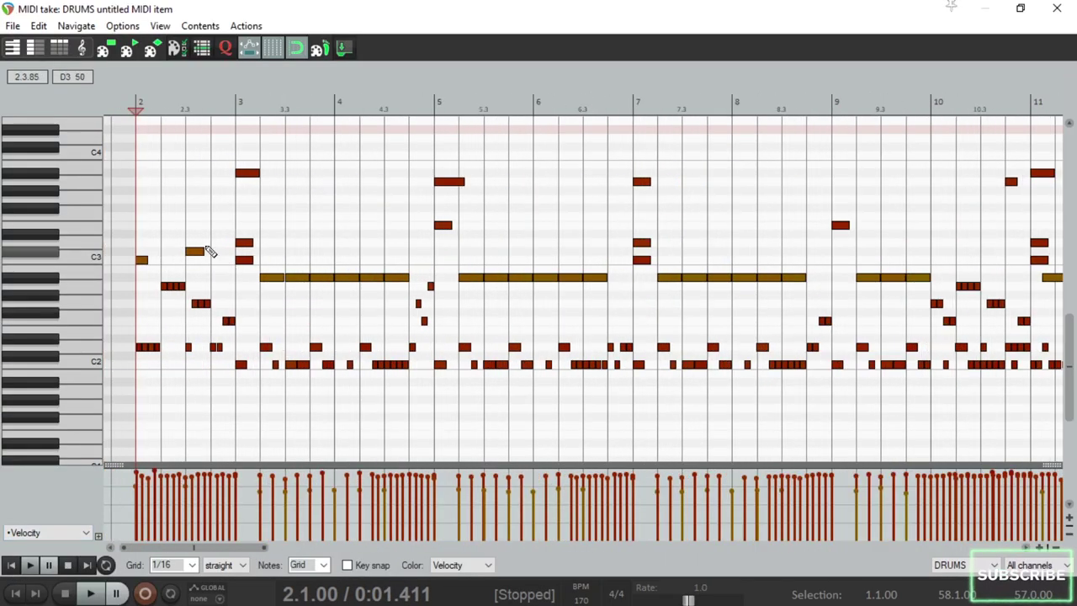
Play and stop the drum MIDI part, then select the range 3.2.00 to 4.4.00.
{"action": "key", "text": "space"}
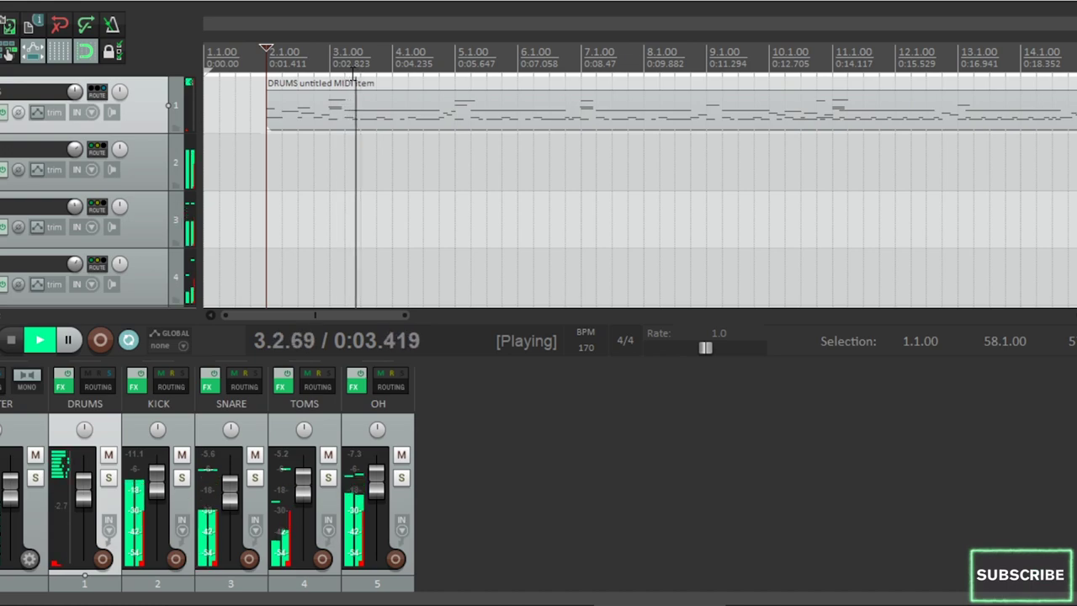
{"action": "key", "text": "space"}
{"action": "left_click_drag", "start_coordinate": [347, 126], "coordinate": [439, 92]}
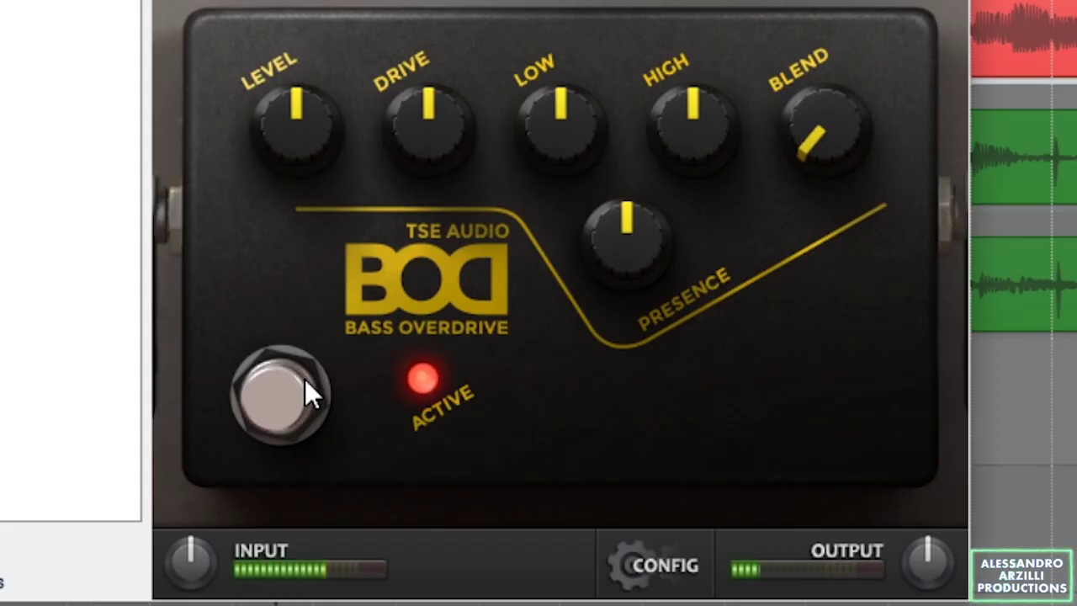
Switch the bass TSE BOD overdrive off, on, and off again to compare.
{"action": "left_click", "coordinate": [286, 392]}
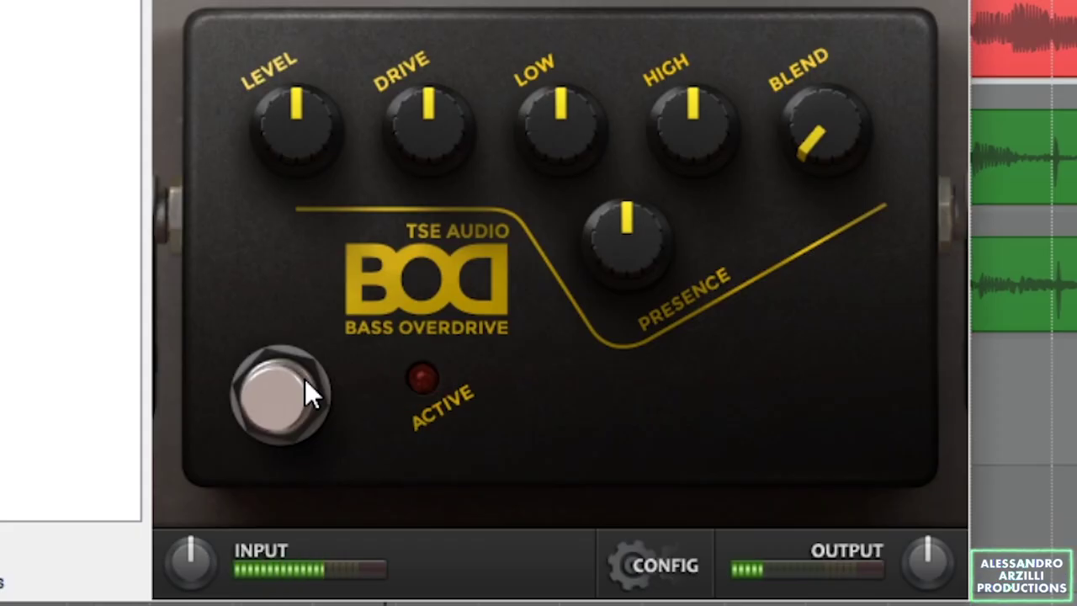
{"action": "left_click", "coordinate": [305, 380]}
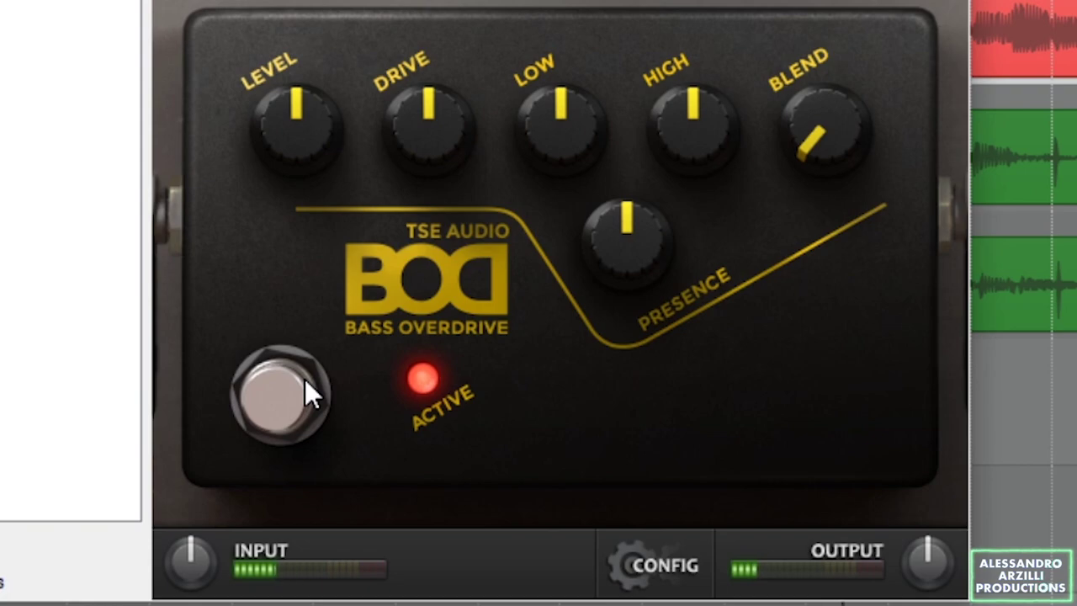
{"action": "left_click", "coordinate": [305, 379]}
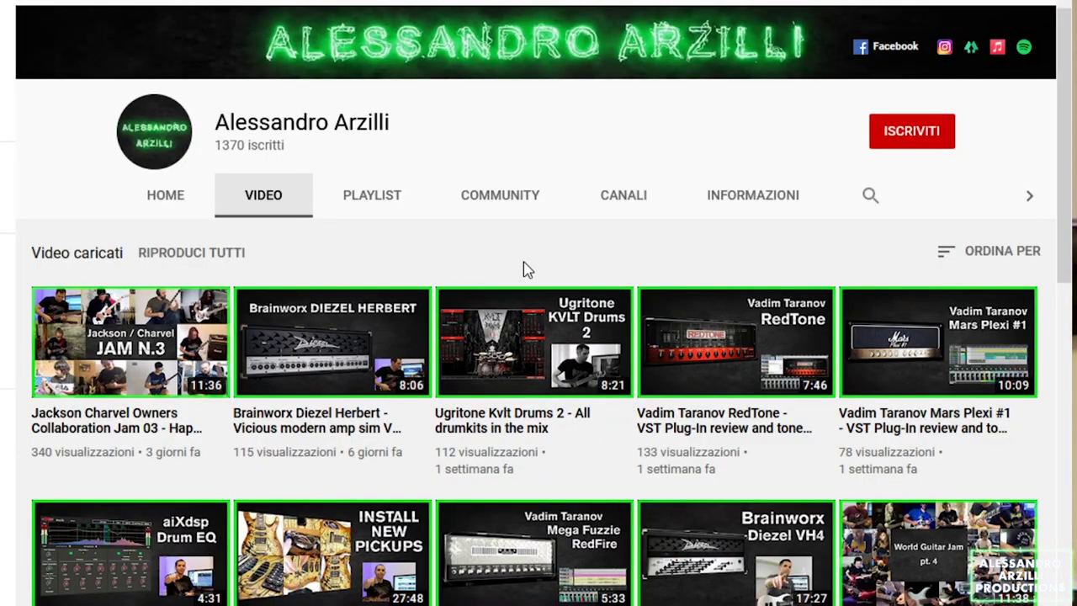
Scroll down the channel's Videos tab to reveal older uploads.
{"action": "scroll", "coordinate": [604, 322], "scroll_direction": "down", "scroll_amount": 3}
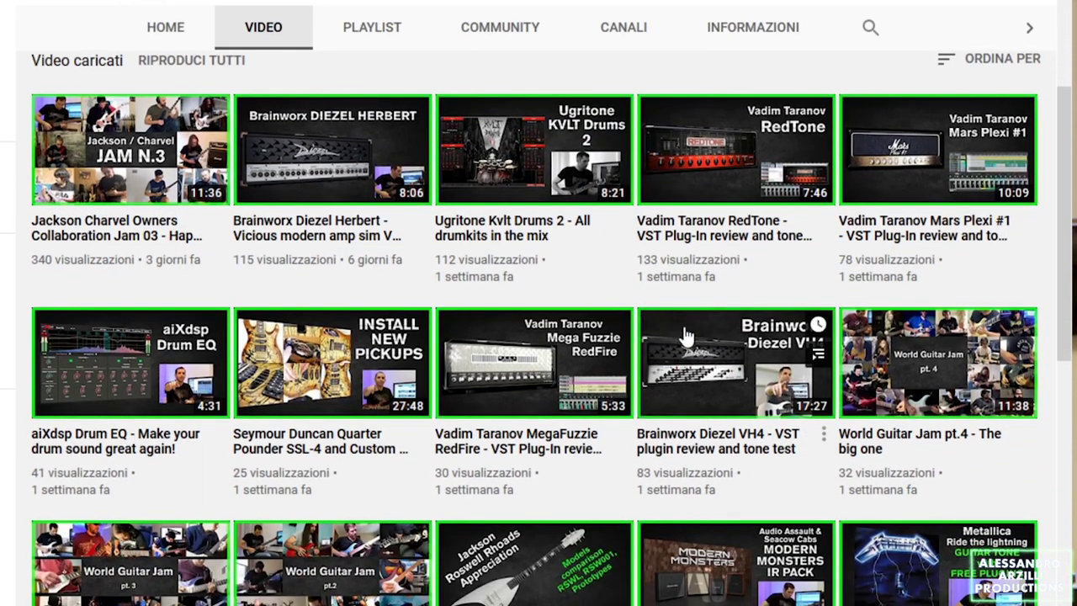
{"action": "scroll", "coordinate": [665, 336], "scroll_direction": "down", "scroll_amount": 3}
{"action": "scroll", "coordinate": [665, 336], "scroll_direction": "down", "scroll_amount": 3}
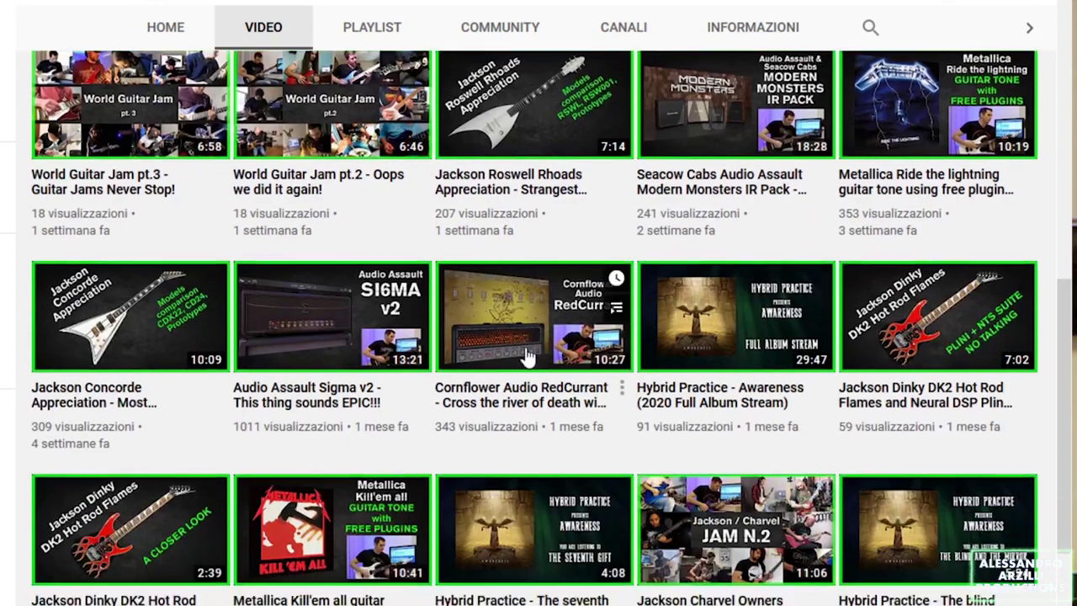
{"action": "scroll", "coordinate": [366, 352], "scroll_direction": "down", "scroll_amount": 2}
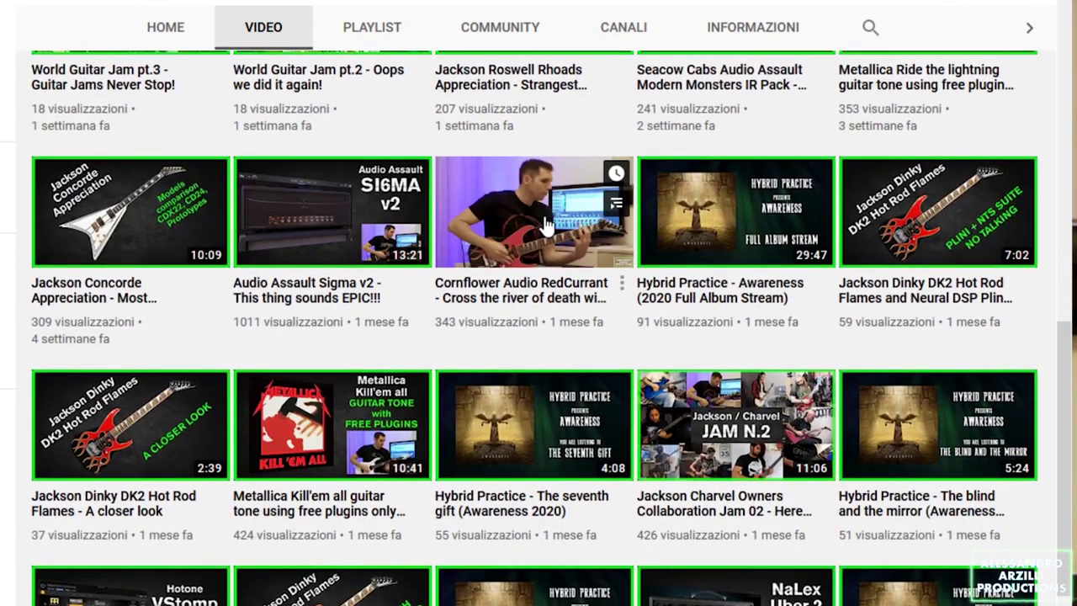
{"action": "scroll", "coordinate": [589, 261], "scroll_direction": "down", "scroll_amount": 2}
{"action": "scroll", "coordinate": [344, 356], "scroll_direction": "down", "scroll_amount": 1}
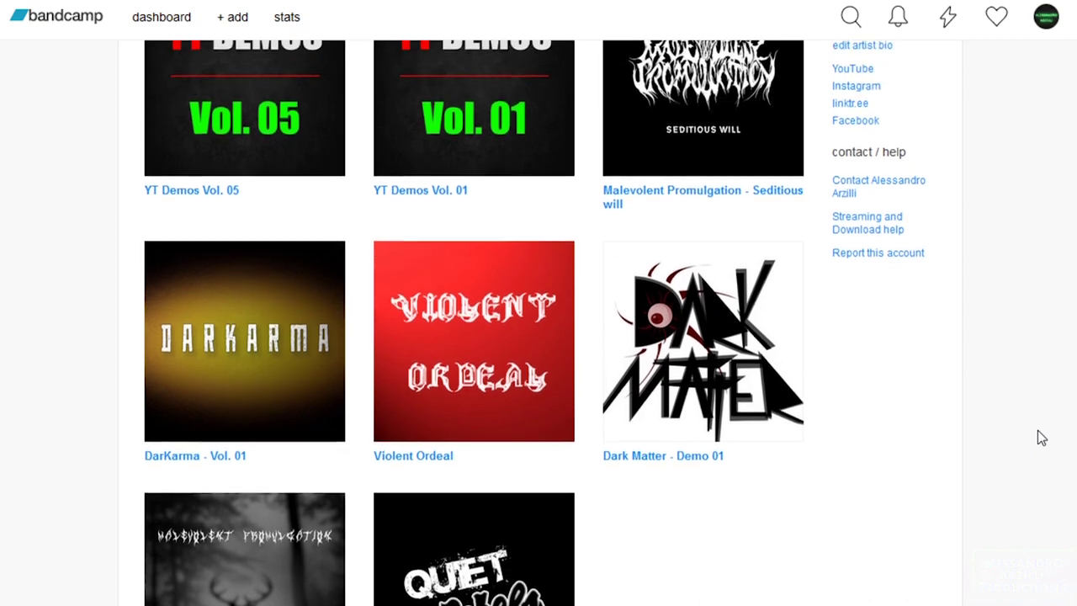
Scroll back up to the Bandcamp banner and YT Demos releases.
{"action": "scroll", "coordinate": [1038, 430], "scroll_direction": "up", "scroll_amount": 3}
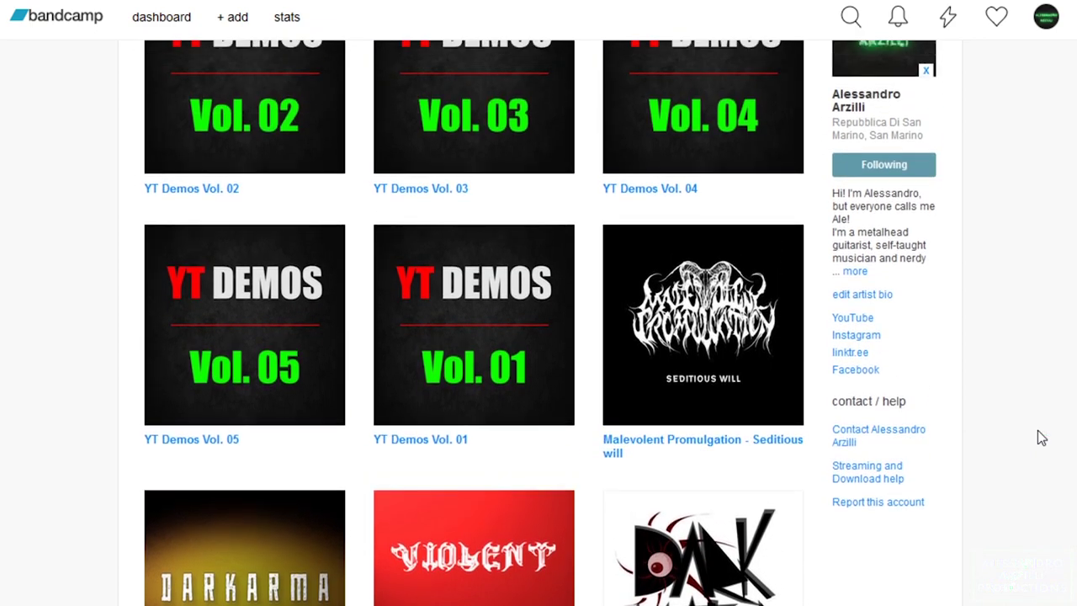
{"action": "scroll", "coordinate": [1038, 437], "scroll_direction": "up", "scroll_amount": 3}
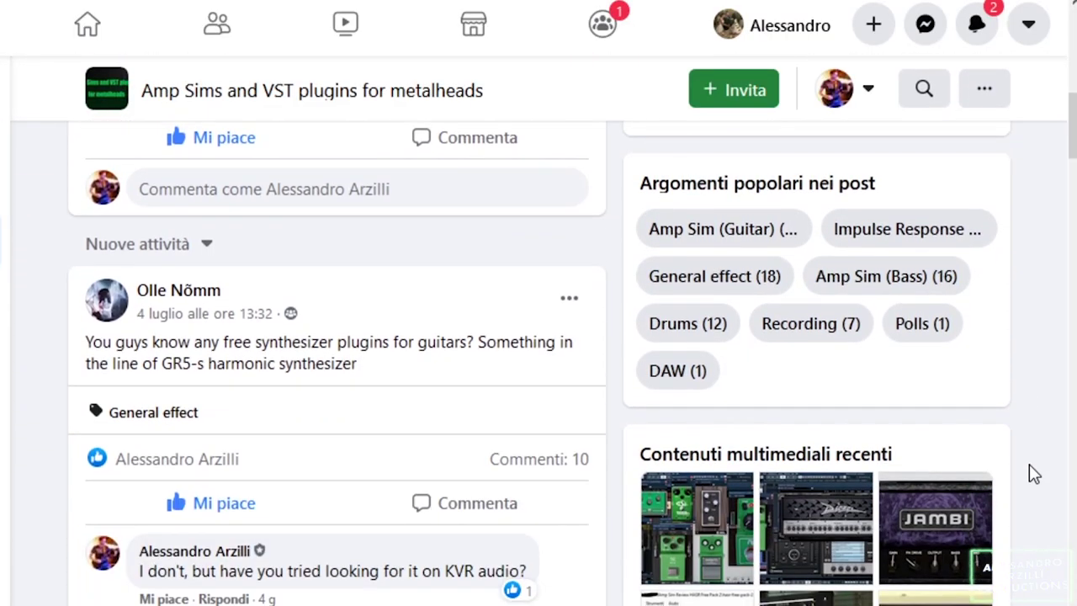
Scroll the group feed and open the 'General effect (18)' topic.
{"action": "scroll", "coordinate": [993, 387], "scroll_direction": "down", "scroll_amount": 15}
{"action": "scroll", "coordinate": [998, 387], "scroll_direction": "down", "scroll_amount": 4}
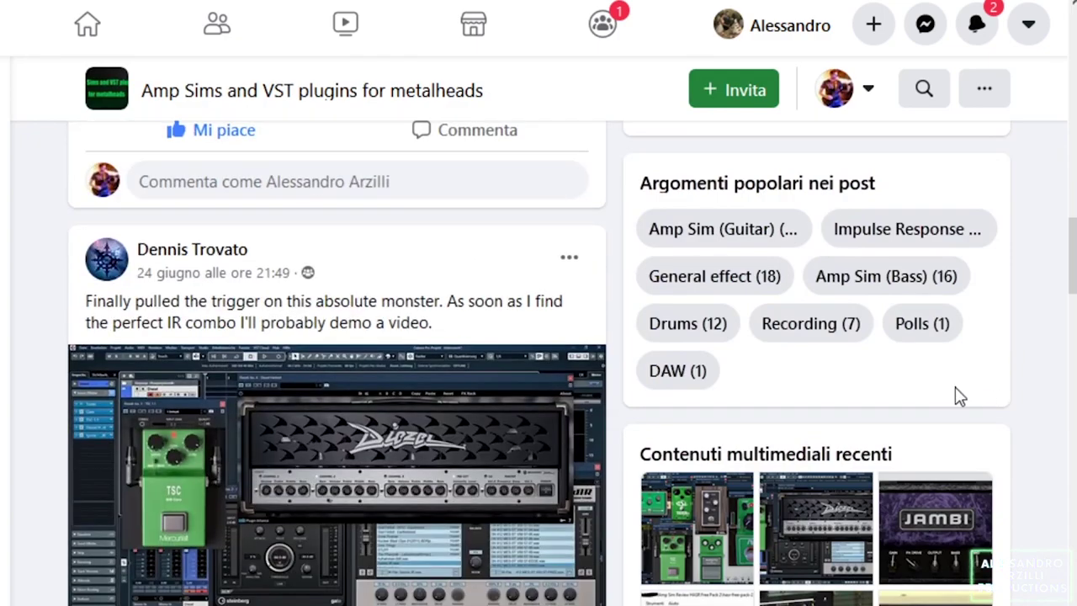
{"action": "scroll", "coordinate": [907, 241], "scroll_direction": "down", "scroll_amount": 8}
{"action": "scroll", "coordinate": [1059, 398], "scroll_direction": "down", "scroll_amount": 5}
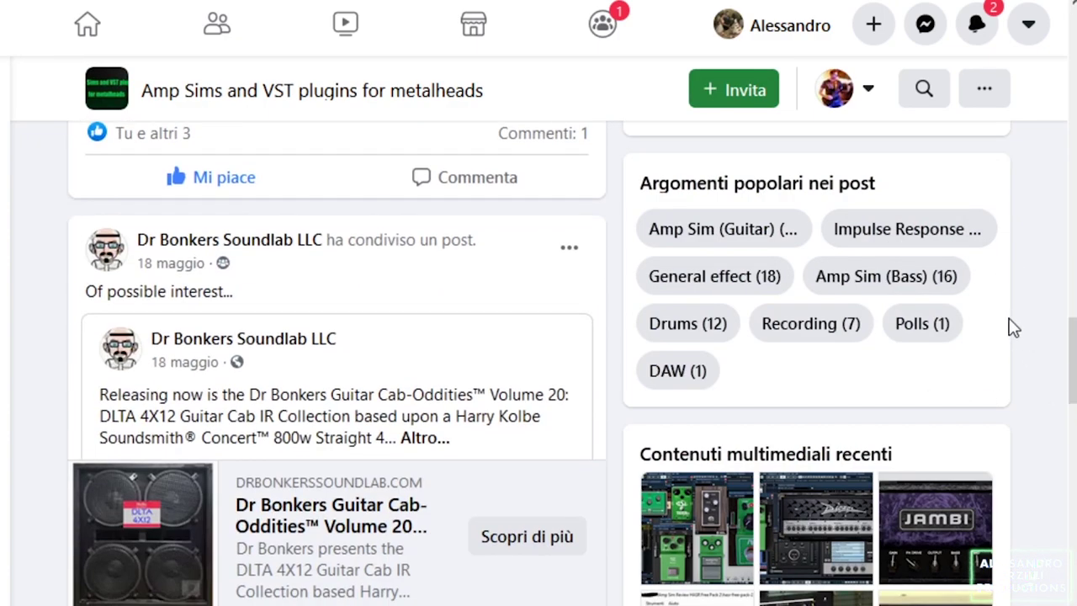
{"action": "left_click", "coordinate": [744, 274]}
{"action": "scroll", "coordinate": [1068, 352], "scroll_direction": "down", "scroll_amount": 5}
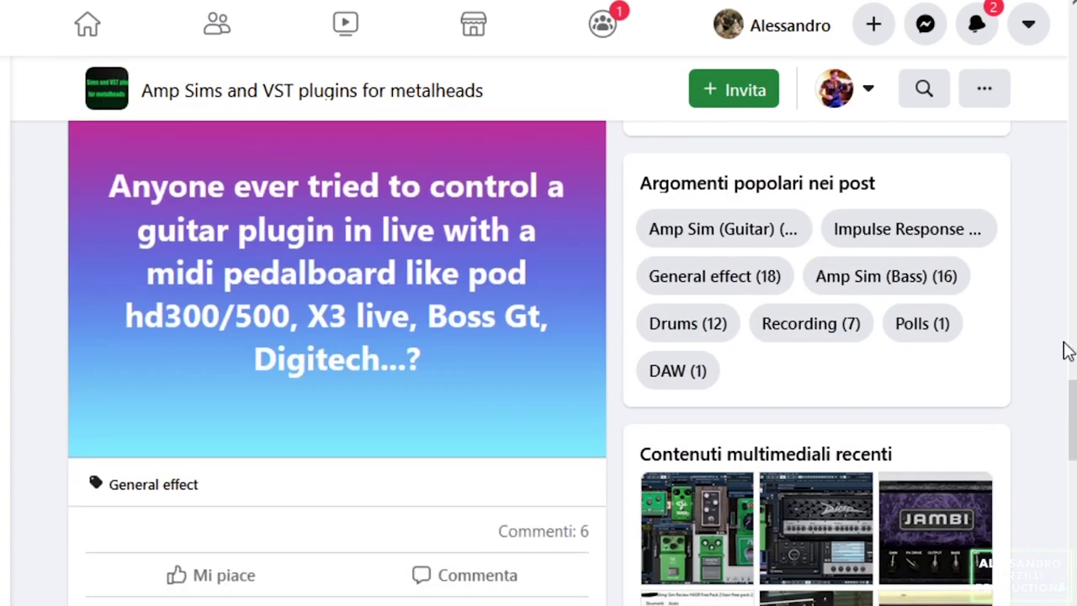